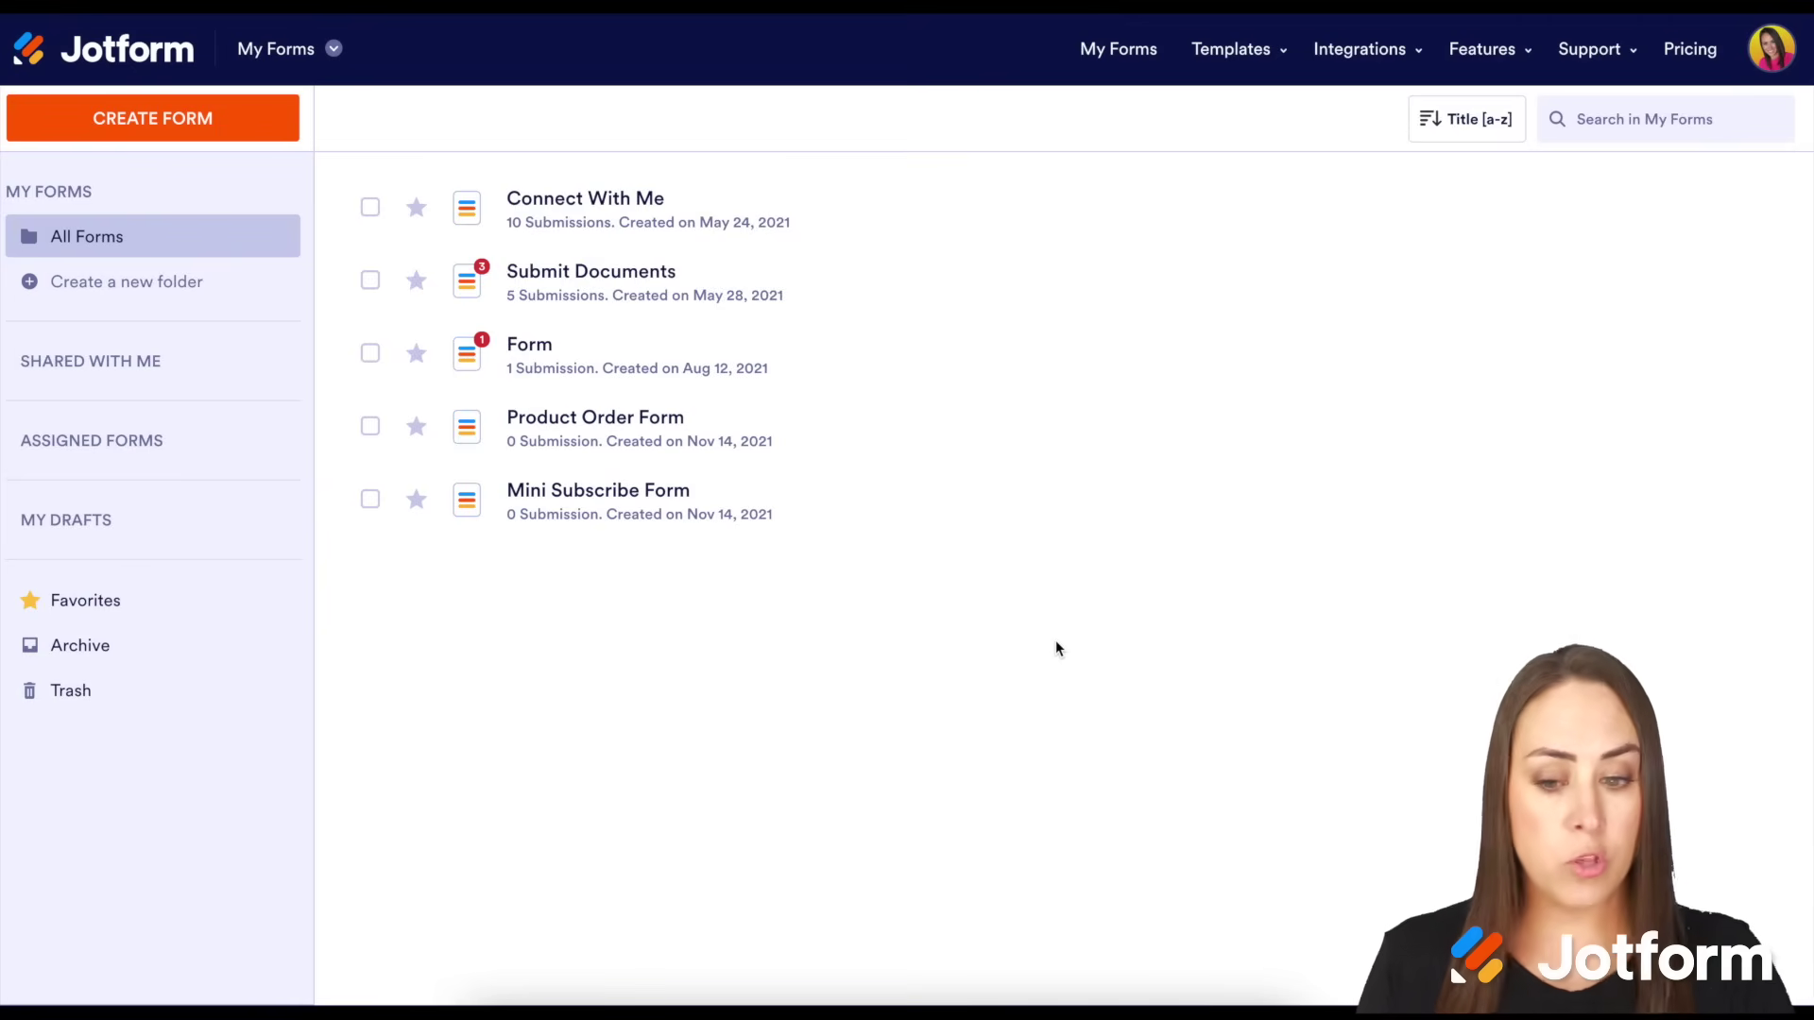
Check the Connect With Me form's actions, then select and deselect forms, leaving none selected
{"action": "mouse_move", "coordinate": [1749, 211]}
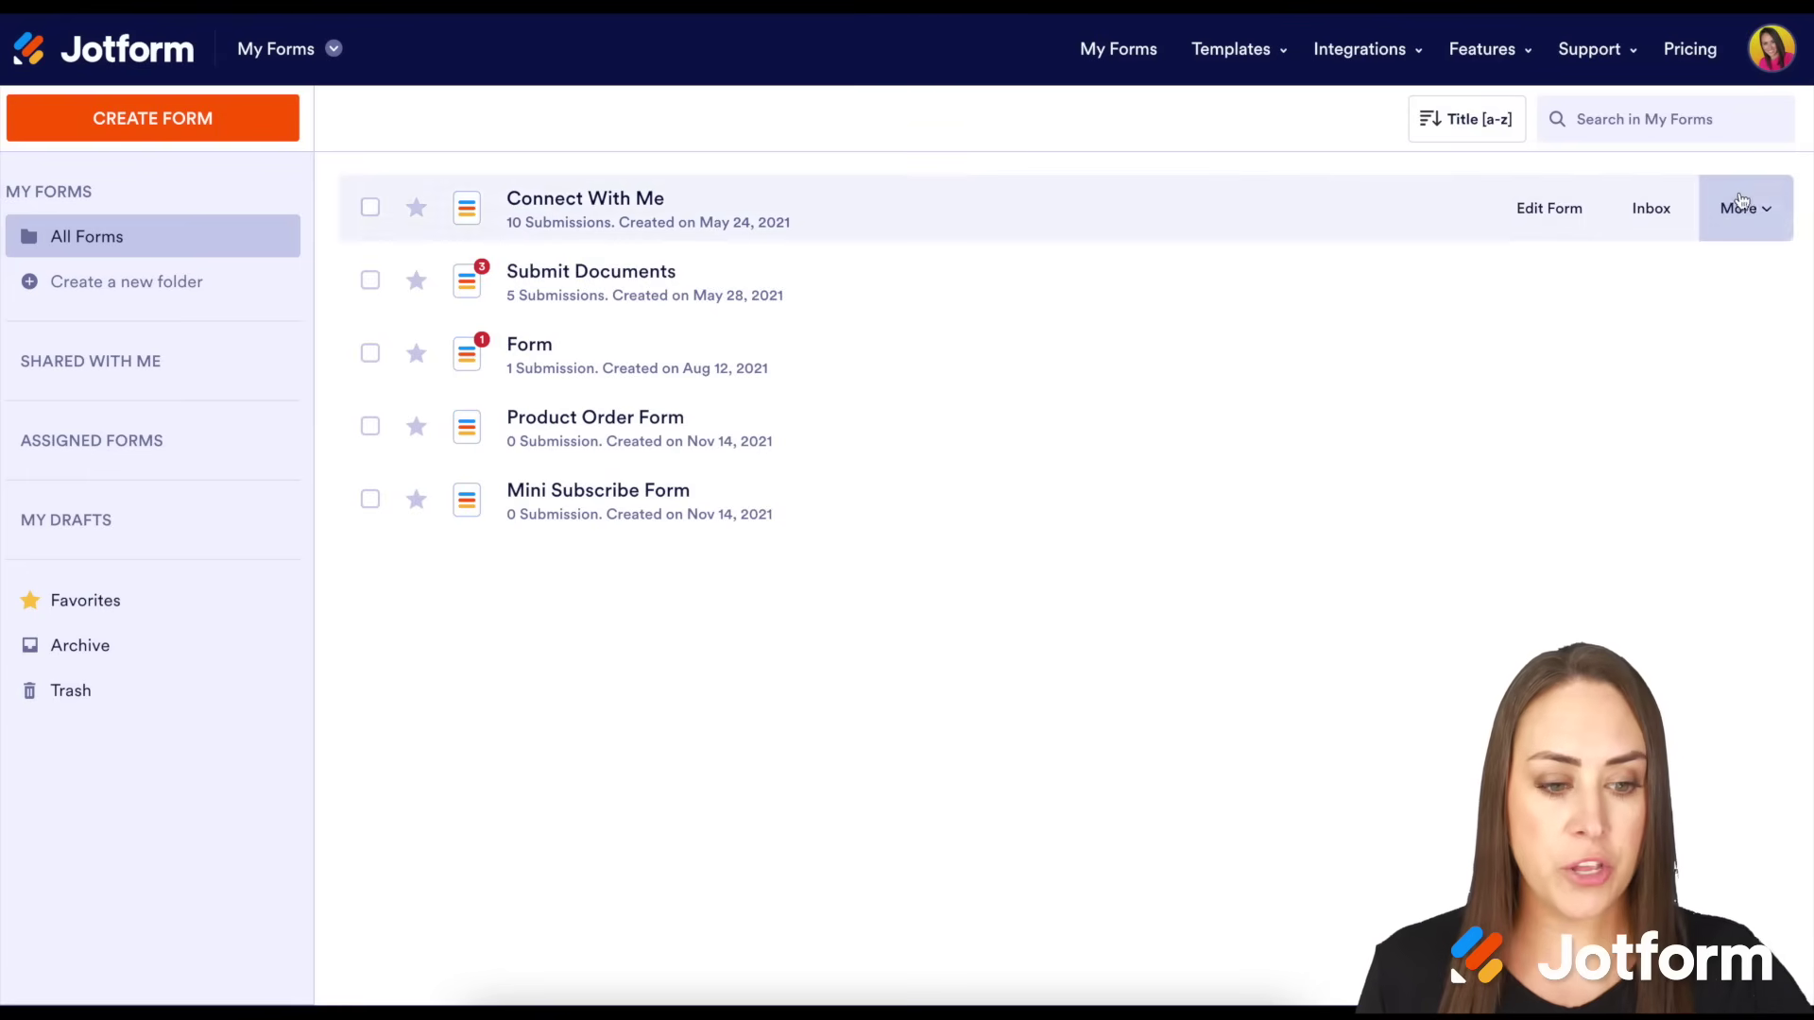
{"action": "left_click", "coordinate": [1758, 217]}
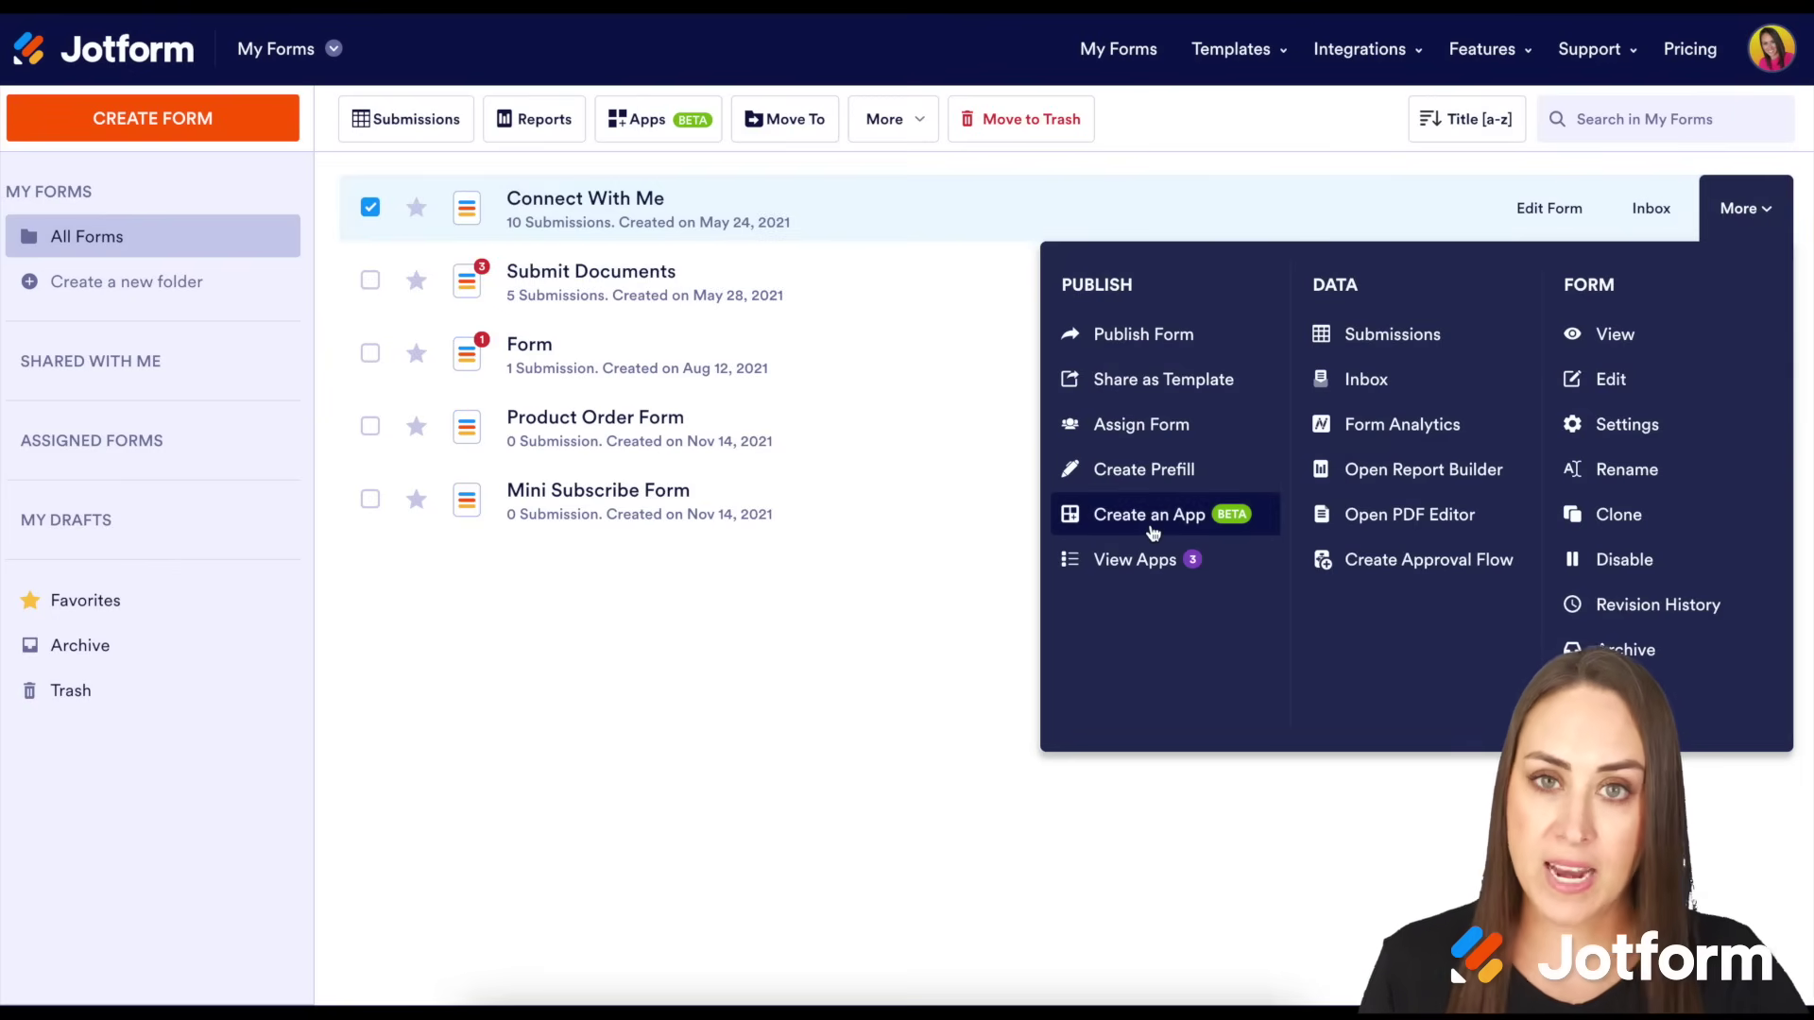
{"action": "left_click", "coordinate": [837, 643]}
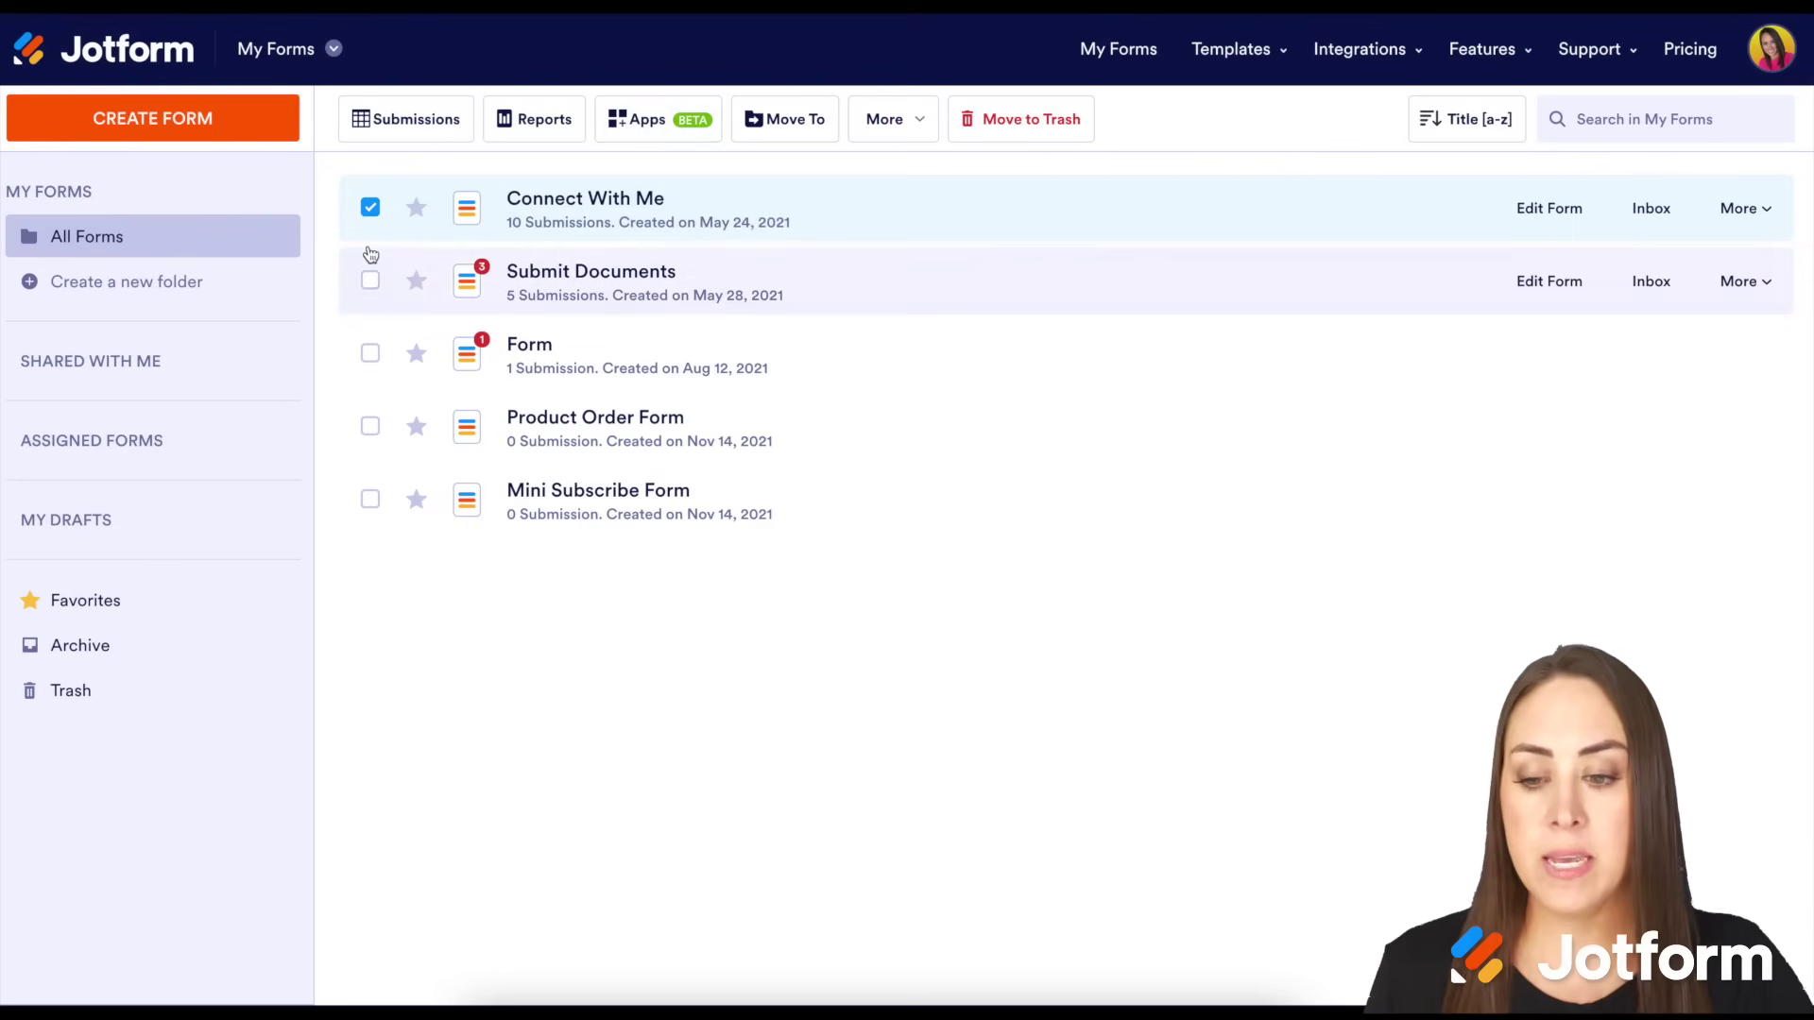
{"action": "left_click", "coordinate": [369, 280]}
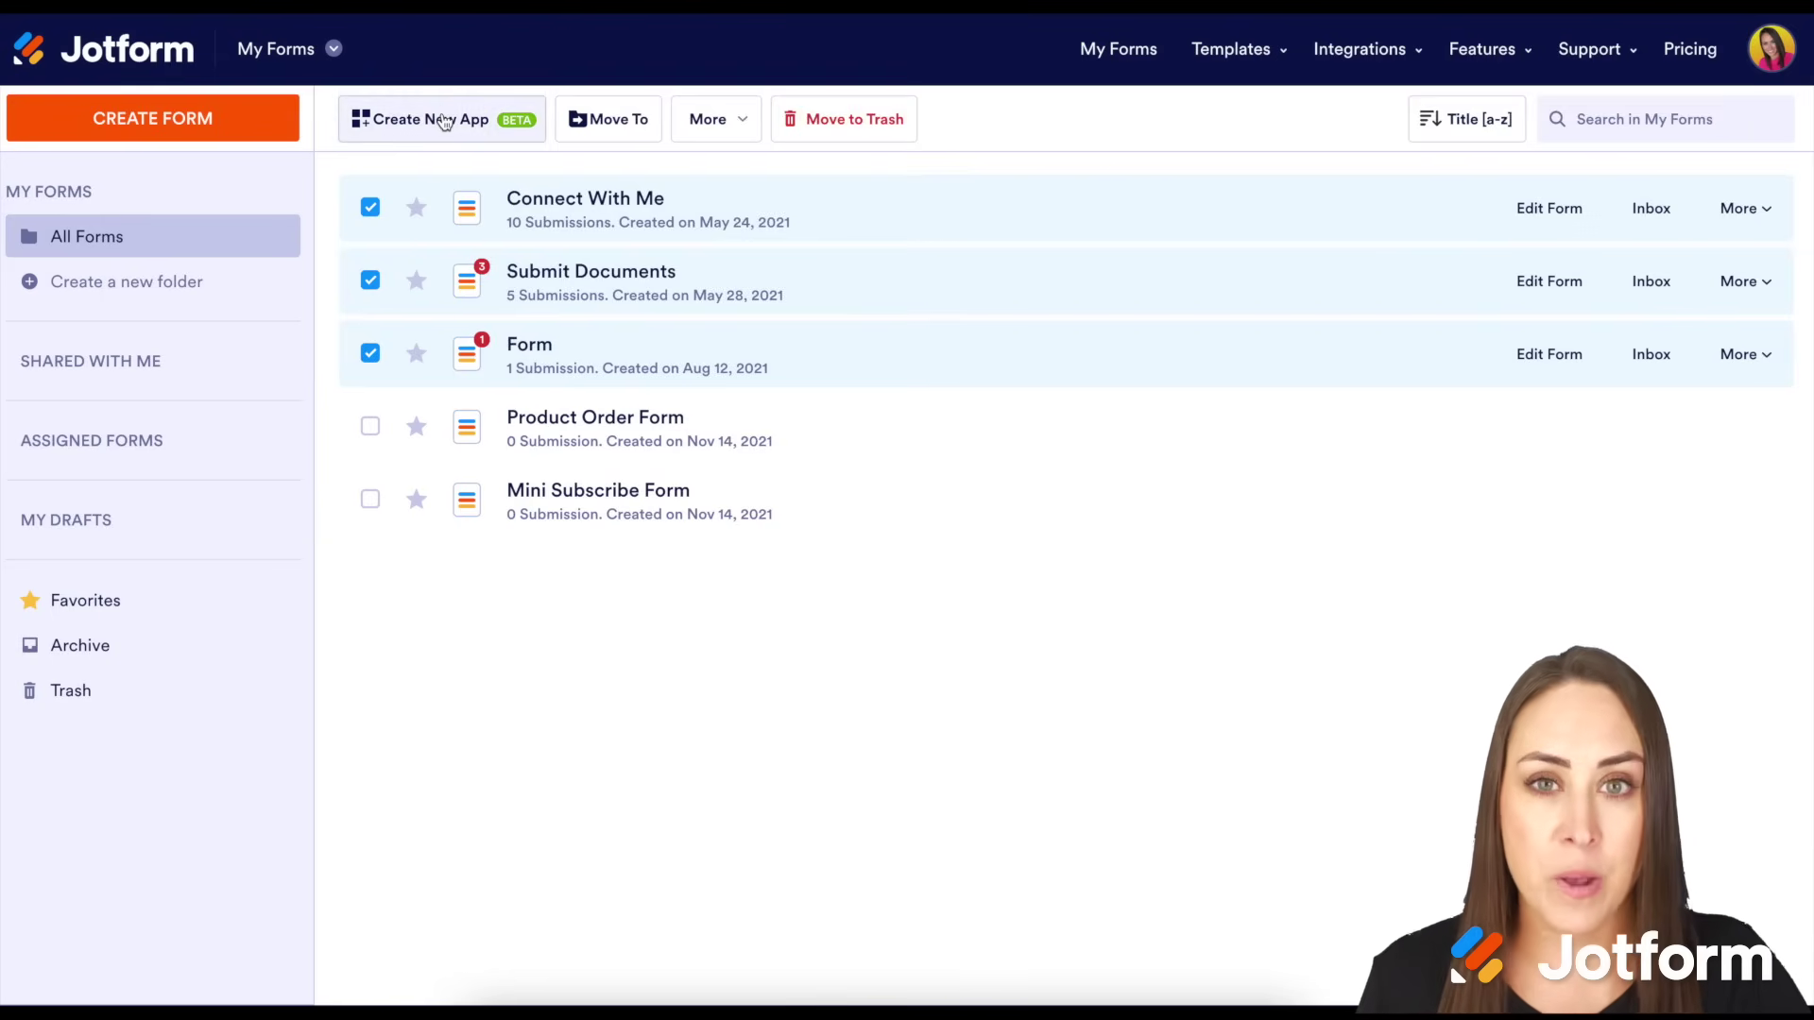
{"action": "left_click", "coordinate": [369, 353]}
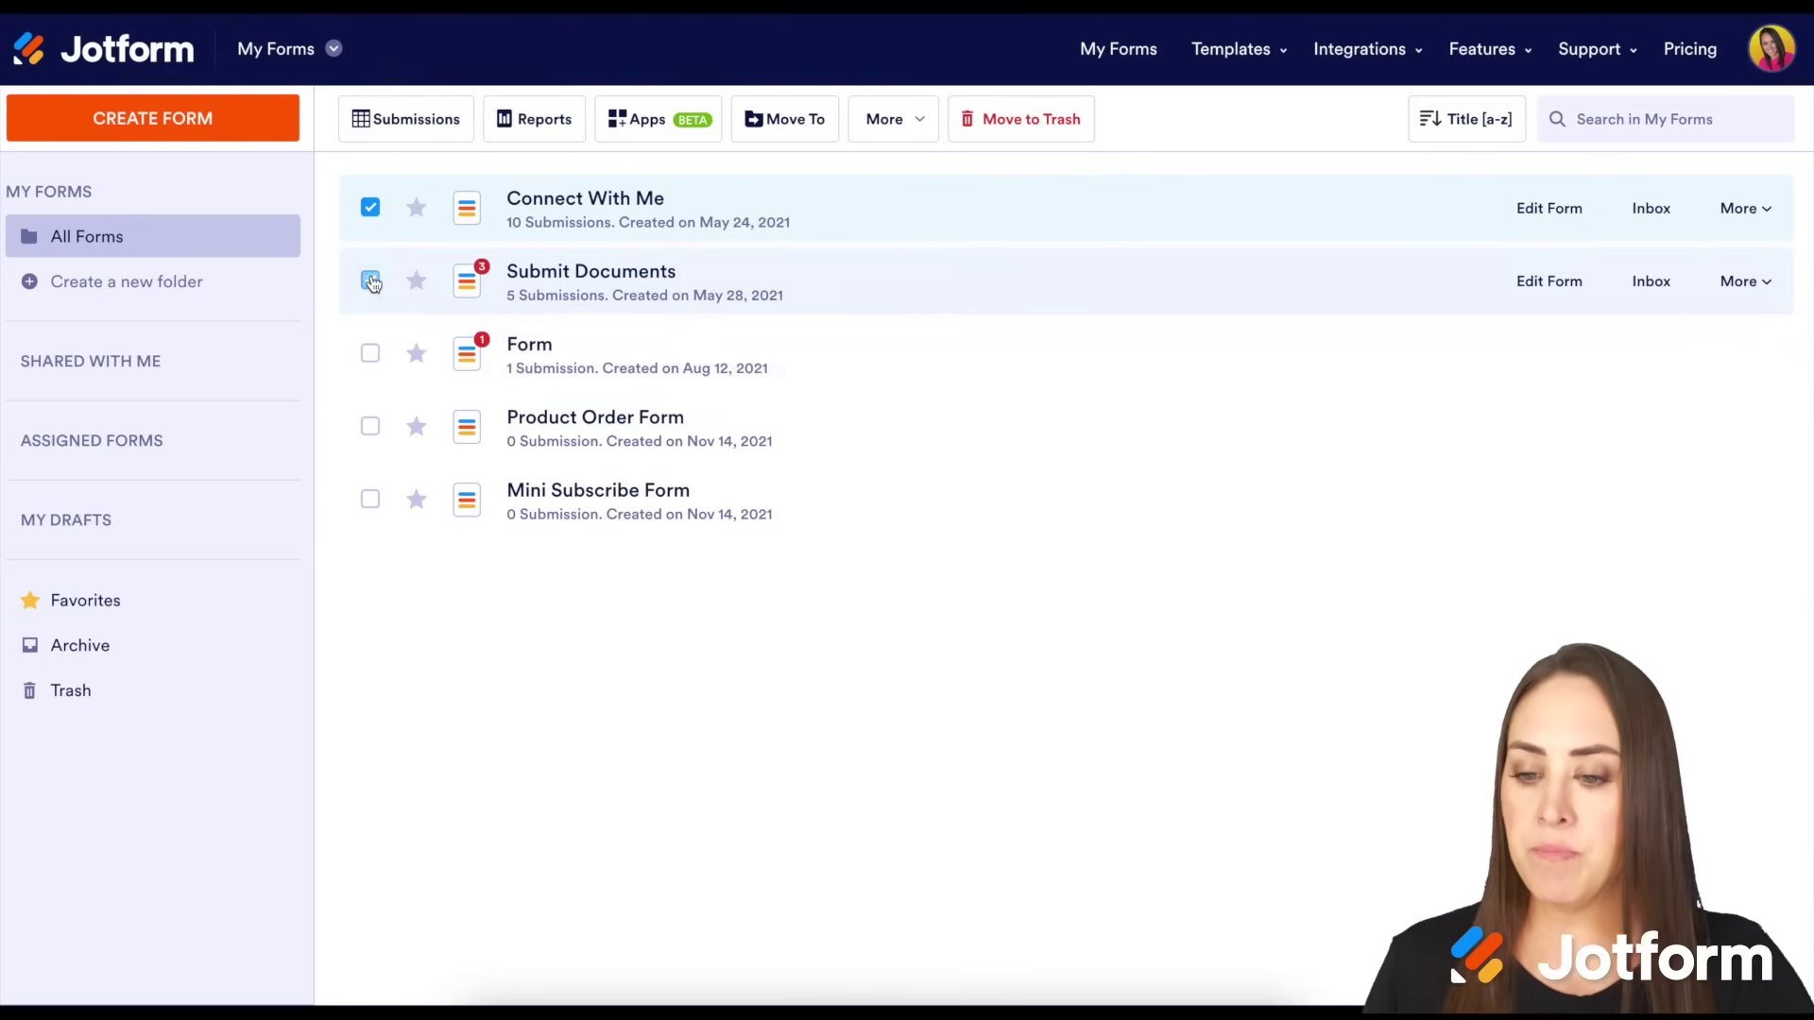
{"action": "left_click", "coordinate": [369, 280]}
{"action": "left_click", "coordinate": [369, 207]}
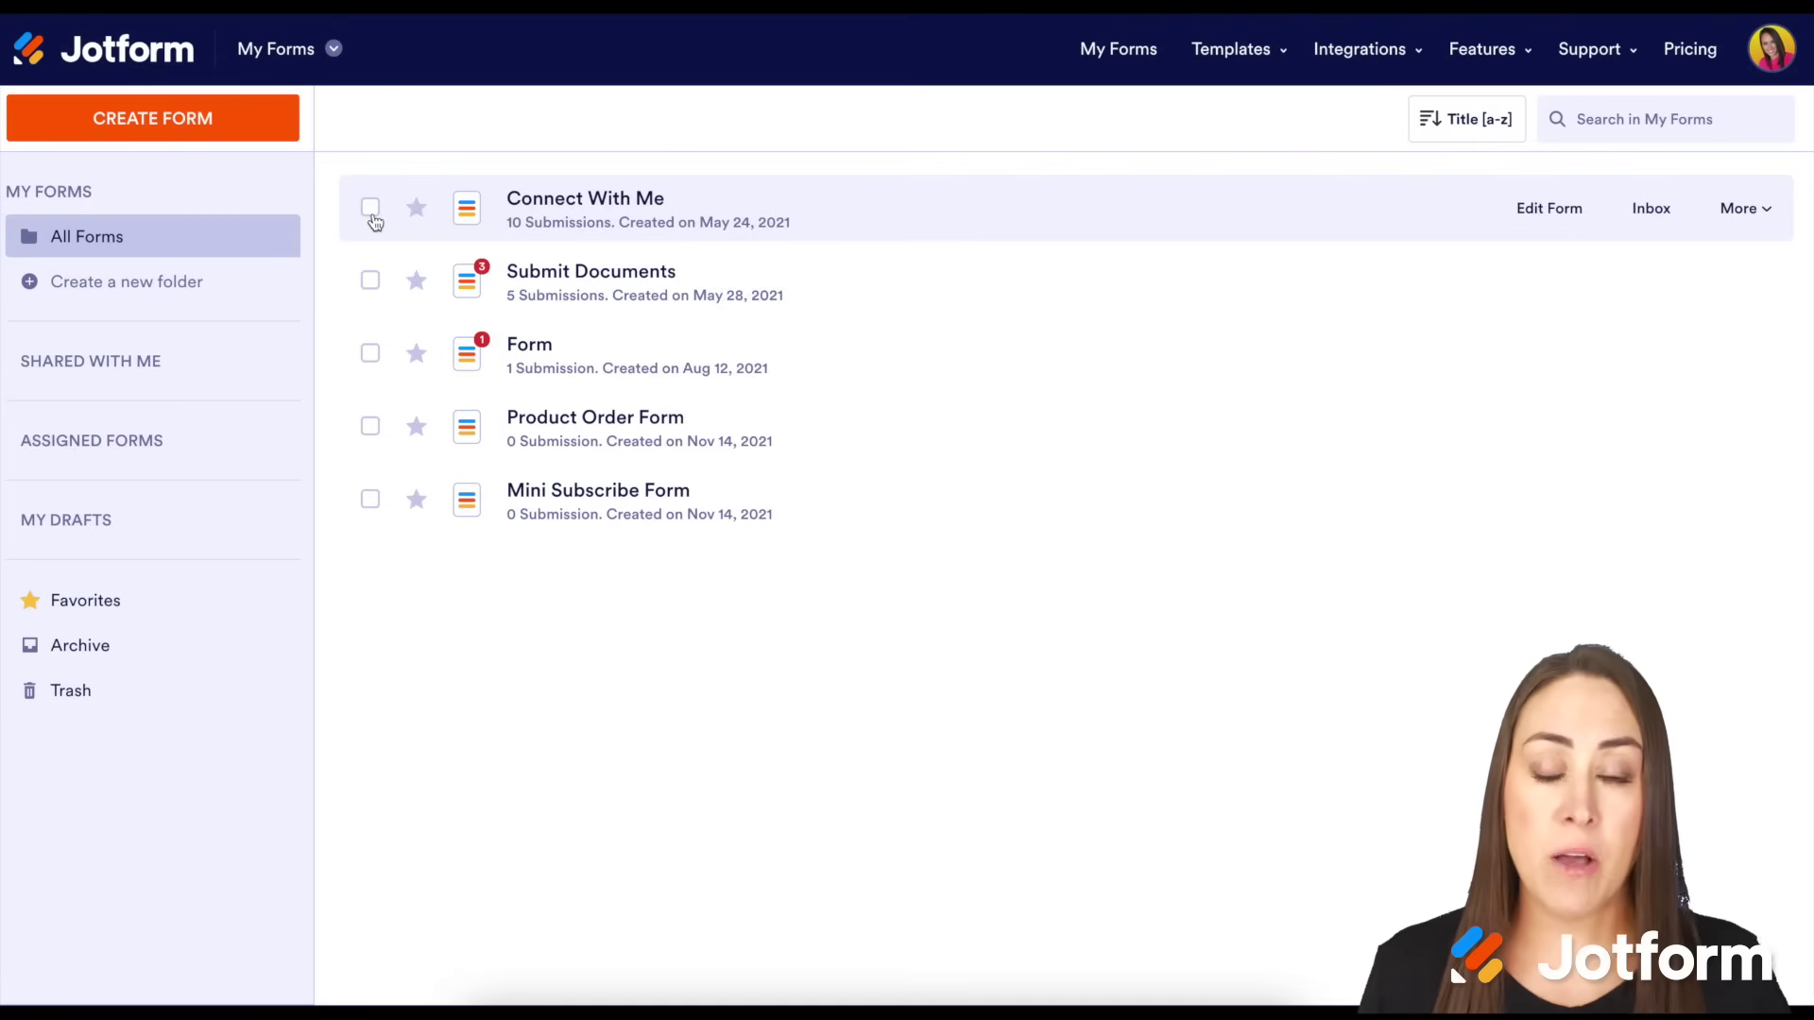
Go to My Apps and start a new app from a template
{"action": "left_click", "coordinate": [284, 52]}
{"action": "left_click", "coordinate": [423, 349]}
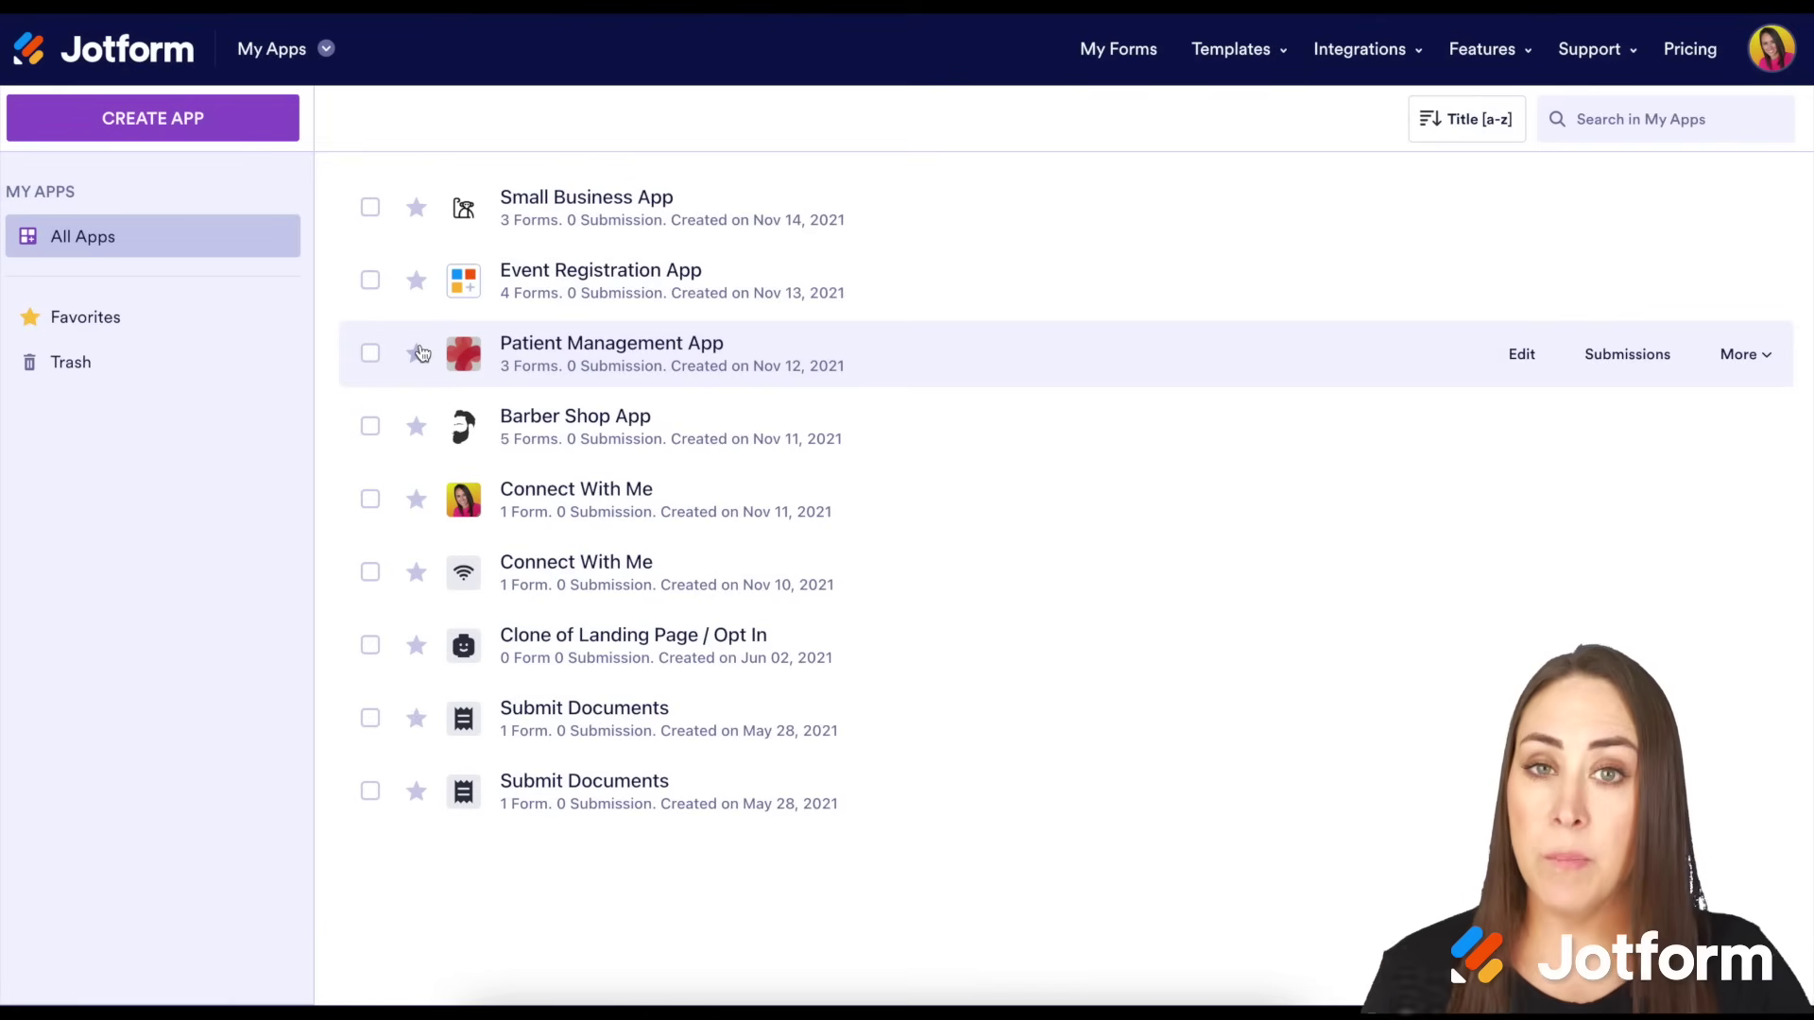
{"action": "left_click", "coordinate": [210, 120]}
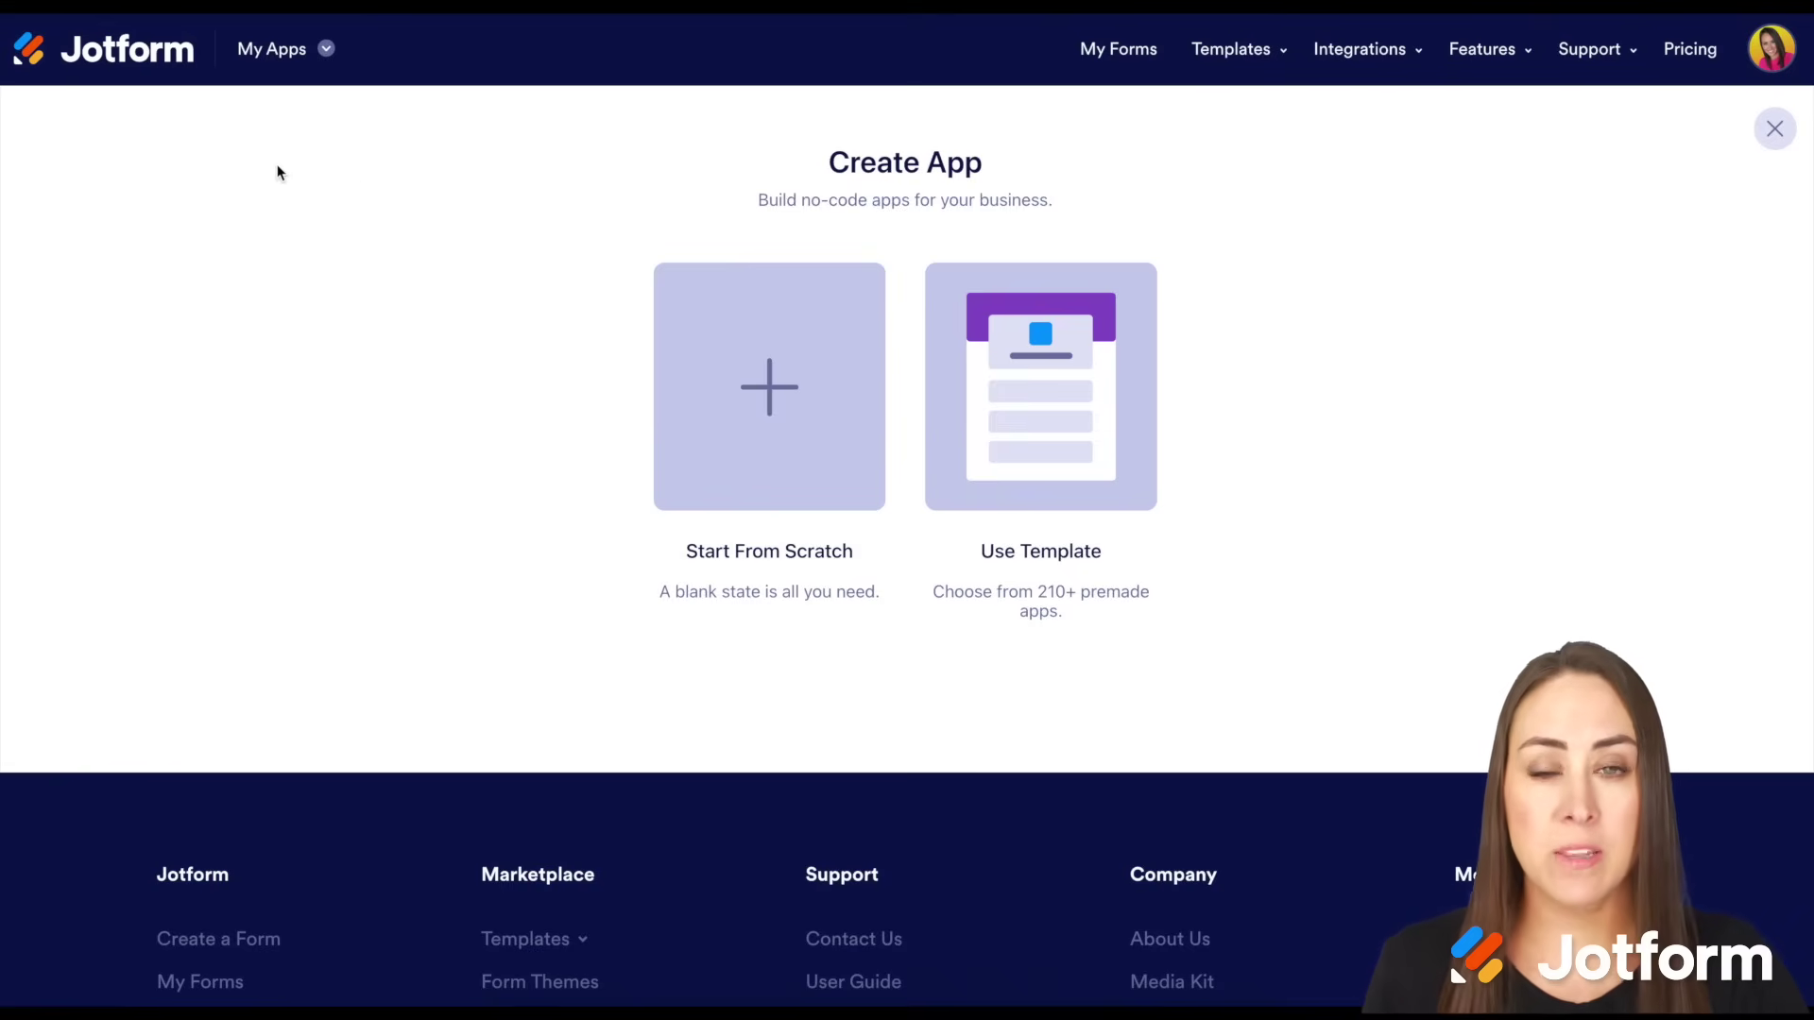
{"action": "left_click", "coordinate": [1050, 399]}
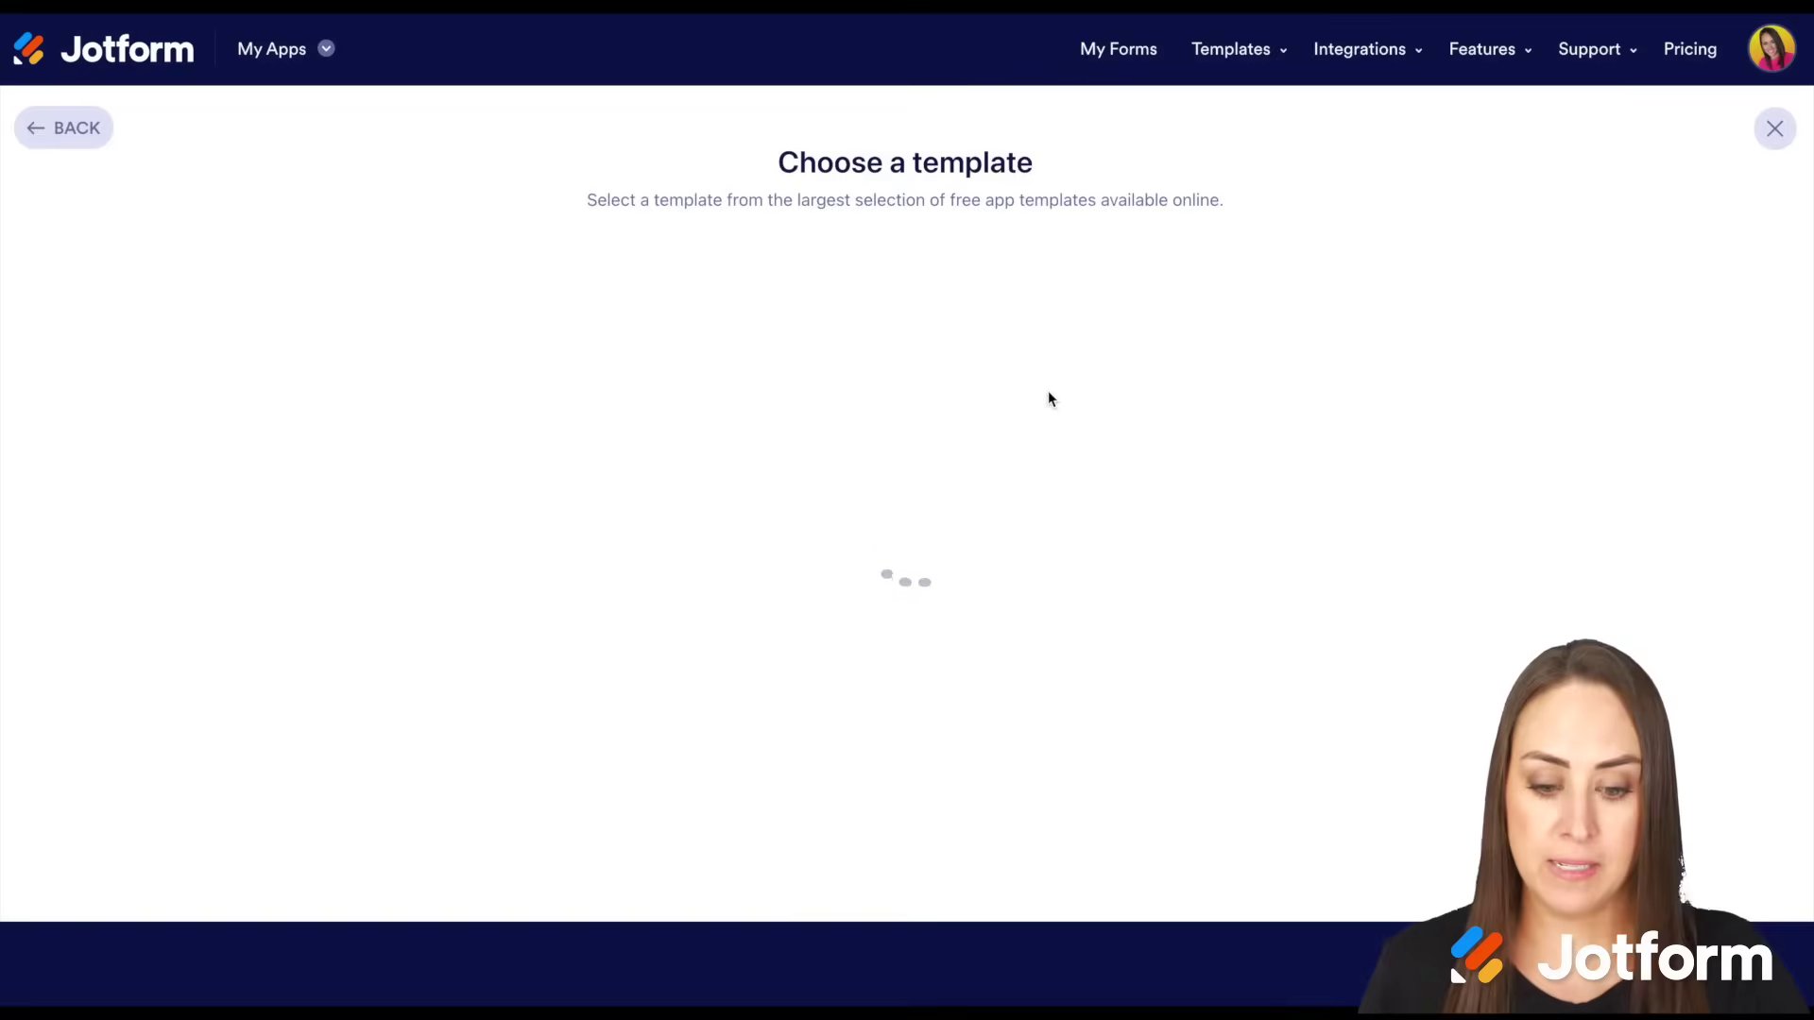
Browse the app templates and filter them to the Restaurant category
{"action": "scroll", "coordinate": [1048, 395], "scroll_direction": "down", "scroll_amount": 5}
{"action": "scroll", "coordinate": [1048, 394], "scroll_direction": "down", "scroll_amount": 3}
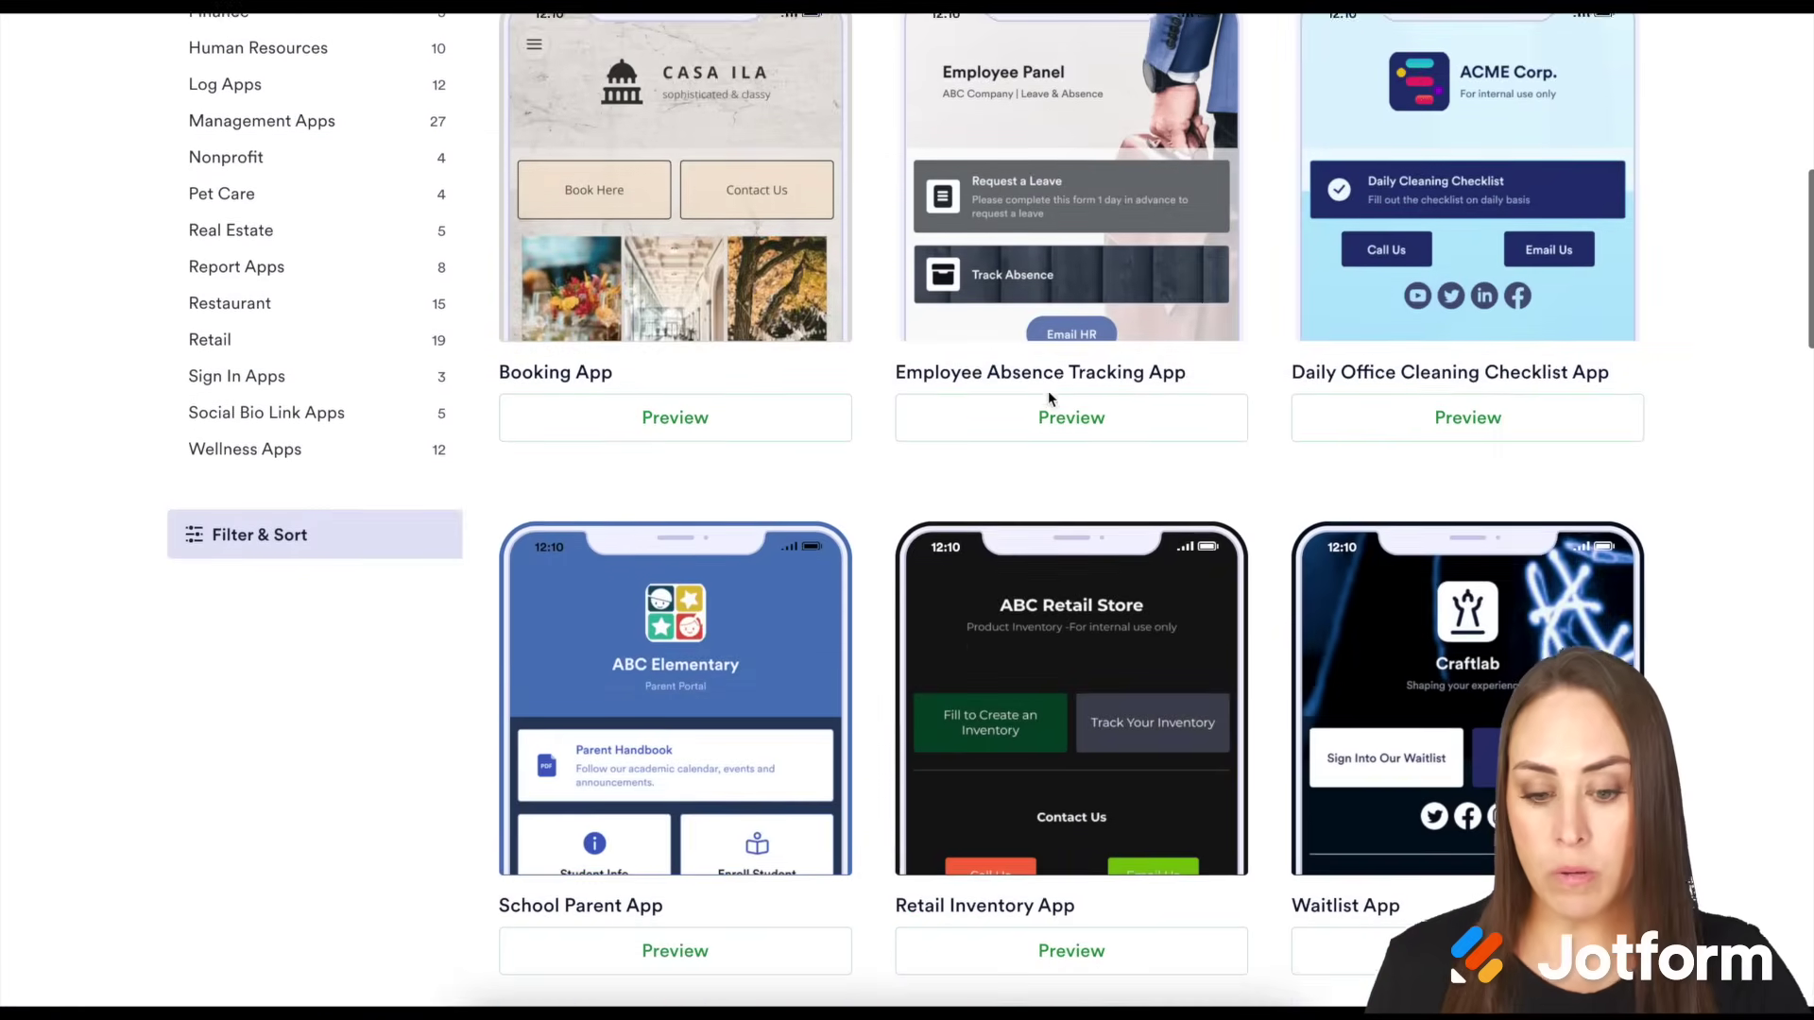
{"action": "scroll", "coordinate": [1048, 395], "scroll_direction": "up", "scroll_amount": 4}
{"action": "scroll", "coordinate": [1047, 389], "scroll_direction": "up", "scroll_amount": 5}
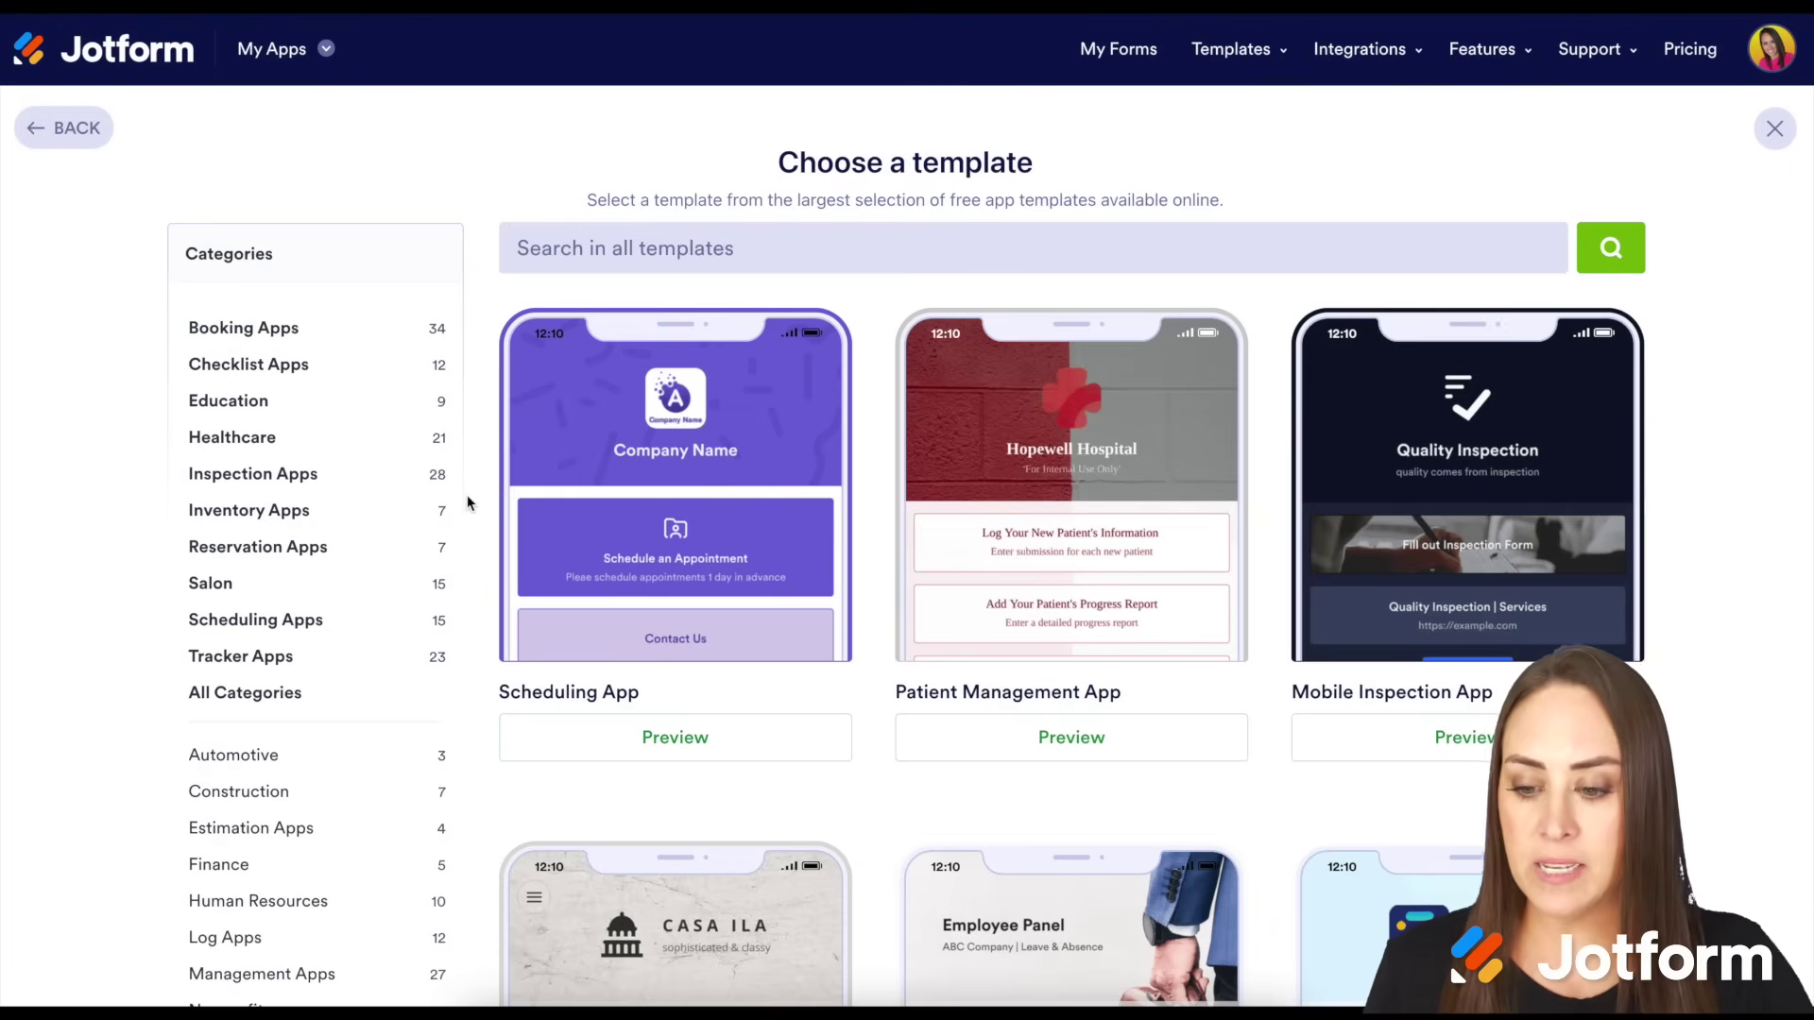
{"action": "scroll", "coordinate": [468, 502], "scroll_direction": "down", "scroll_amount": 3}
{"action": "scroll", "coordinate": [468, 502], "scroll_direction": "up", "scroll_amount": 1}
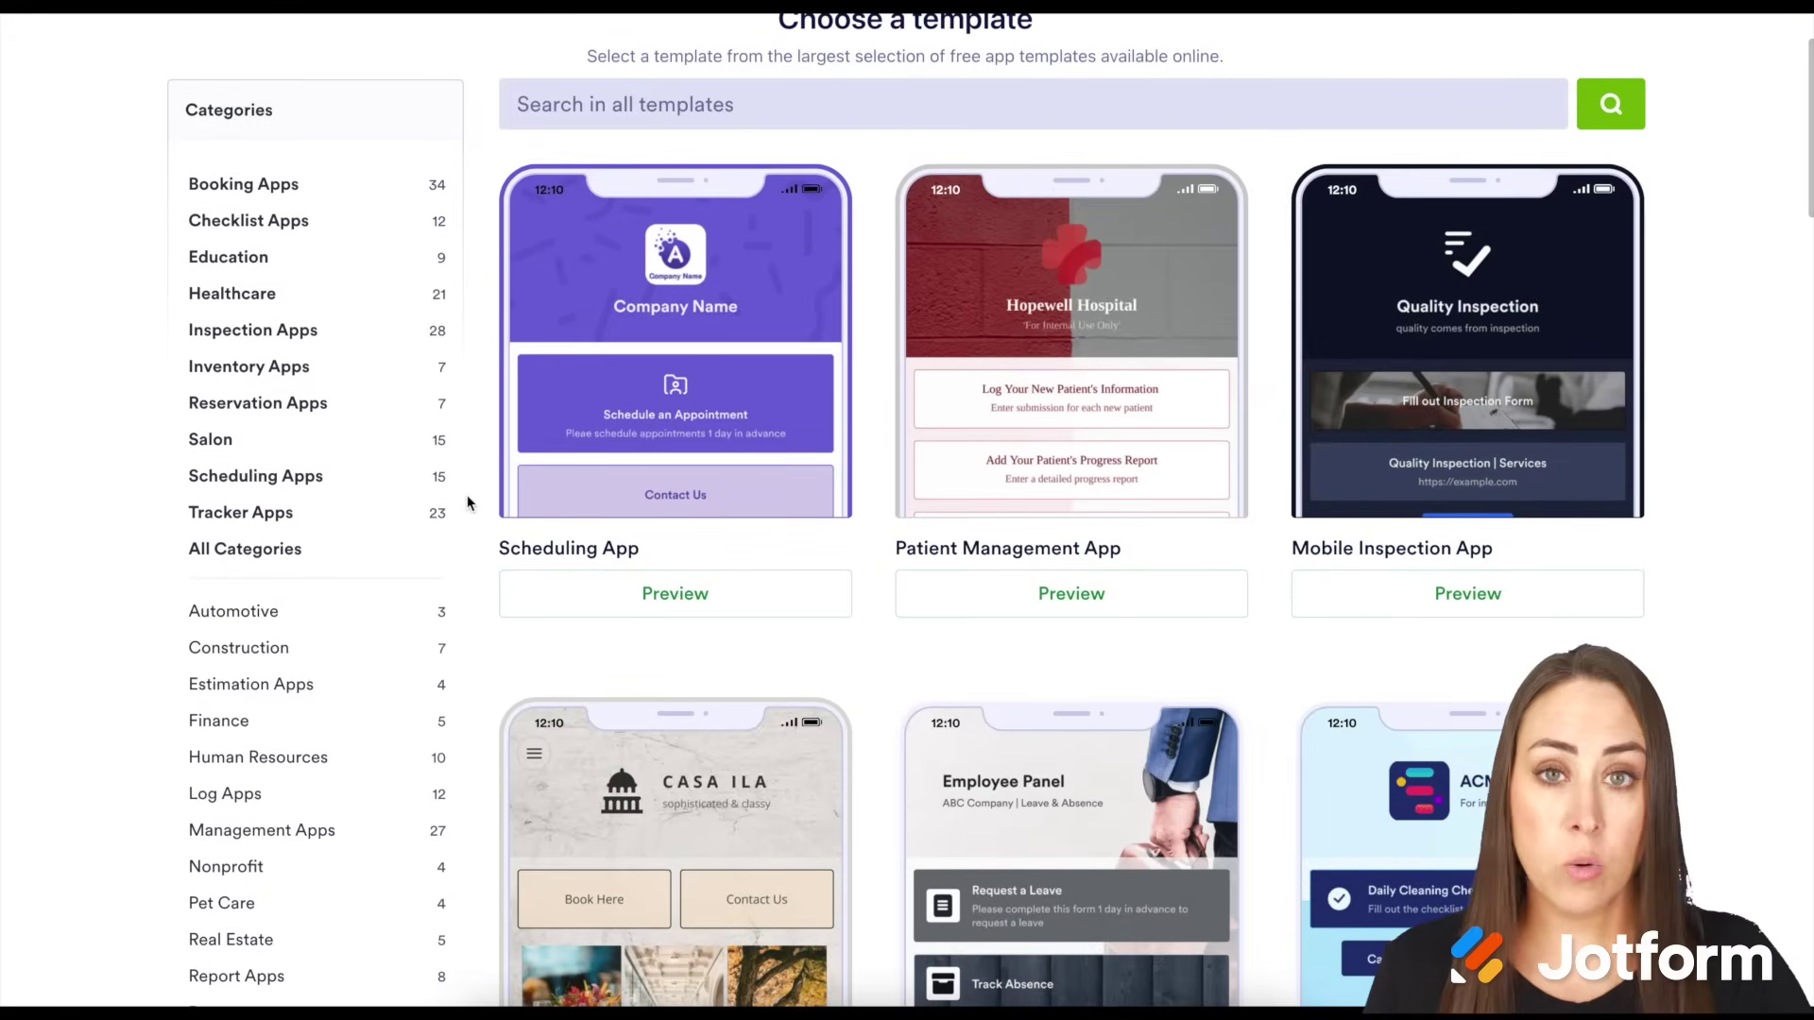
{"action": "scroll", "coordinate": [387, 584], "scroll_direction": "down", "scroll_amount": 4}
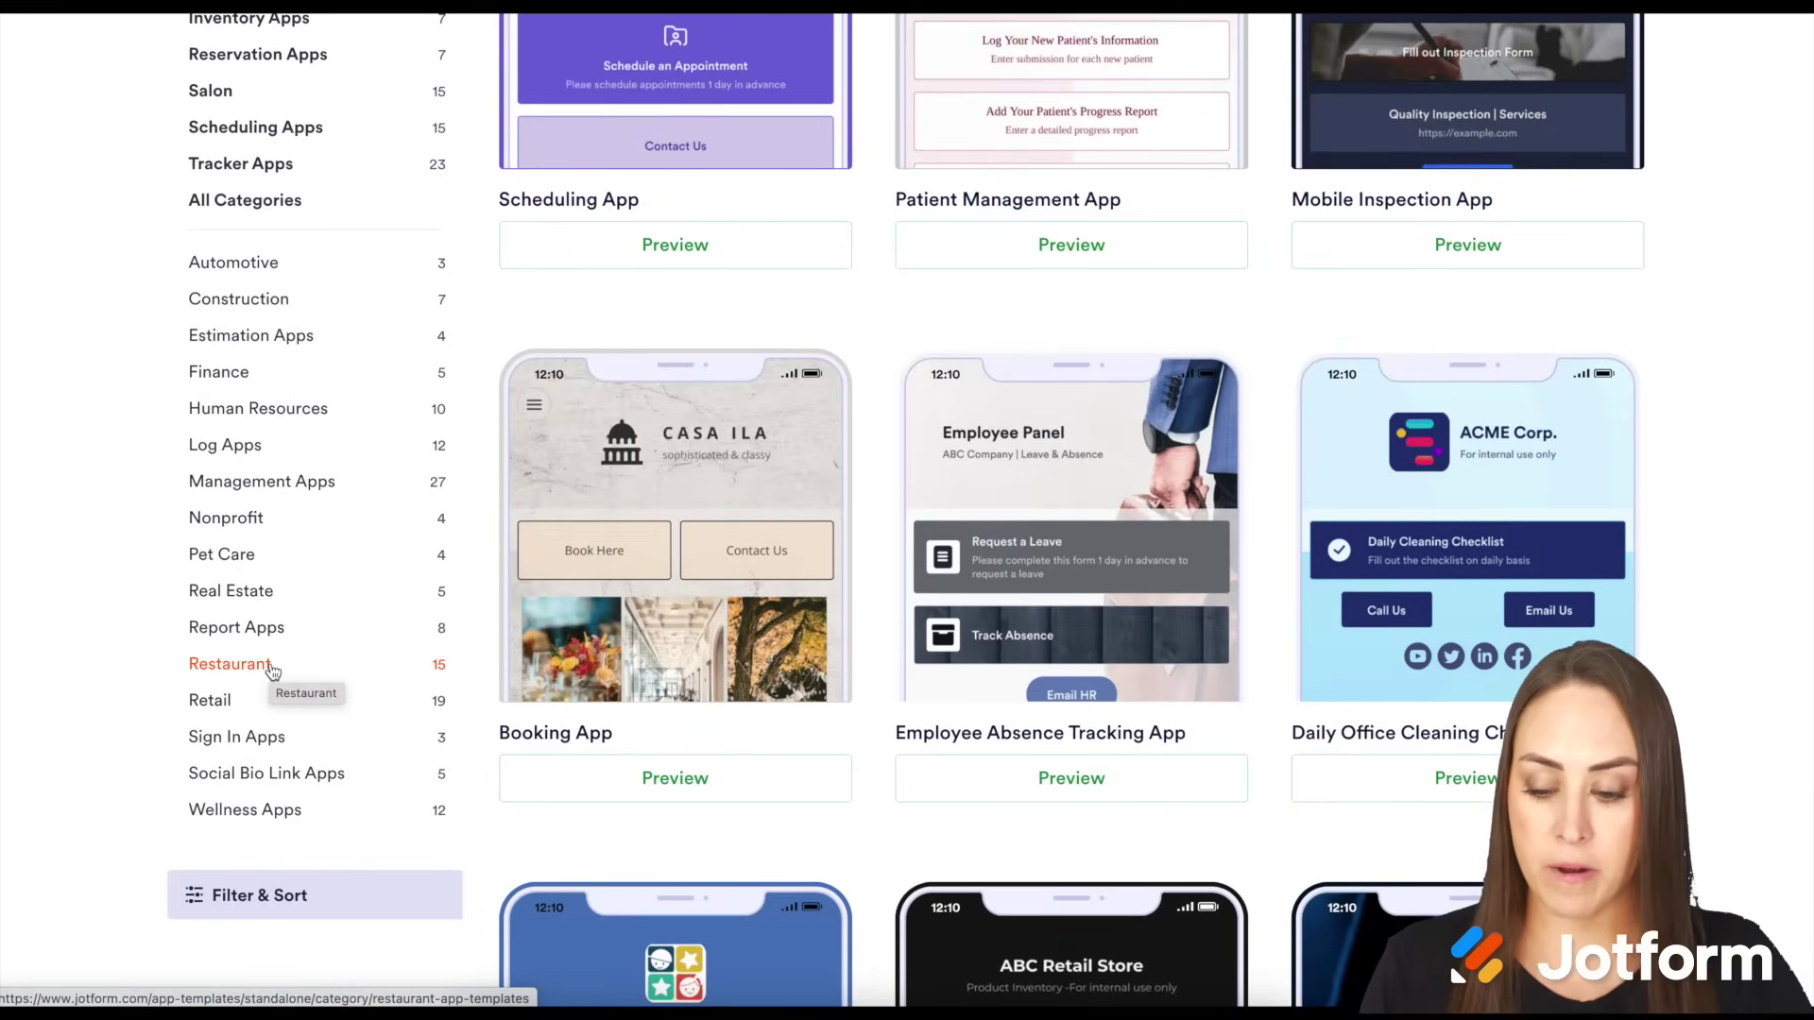
{"action": "left_click", "coordinate": [272, 671]}
Open the preview of the Restaurant Menu App template
{"action": "scroll", "coordinate": [498, 706], "scroll_direction": "down", "scroll_amount": 2}
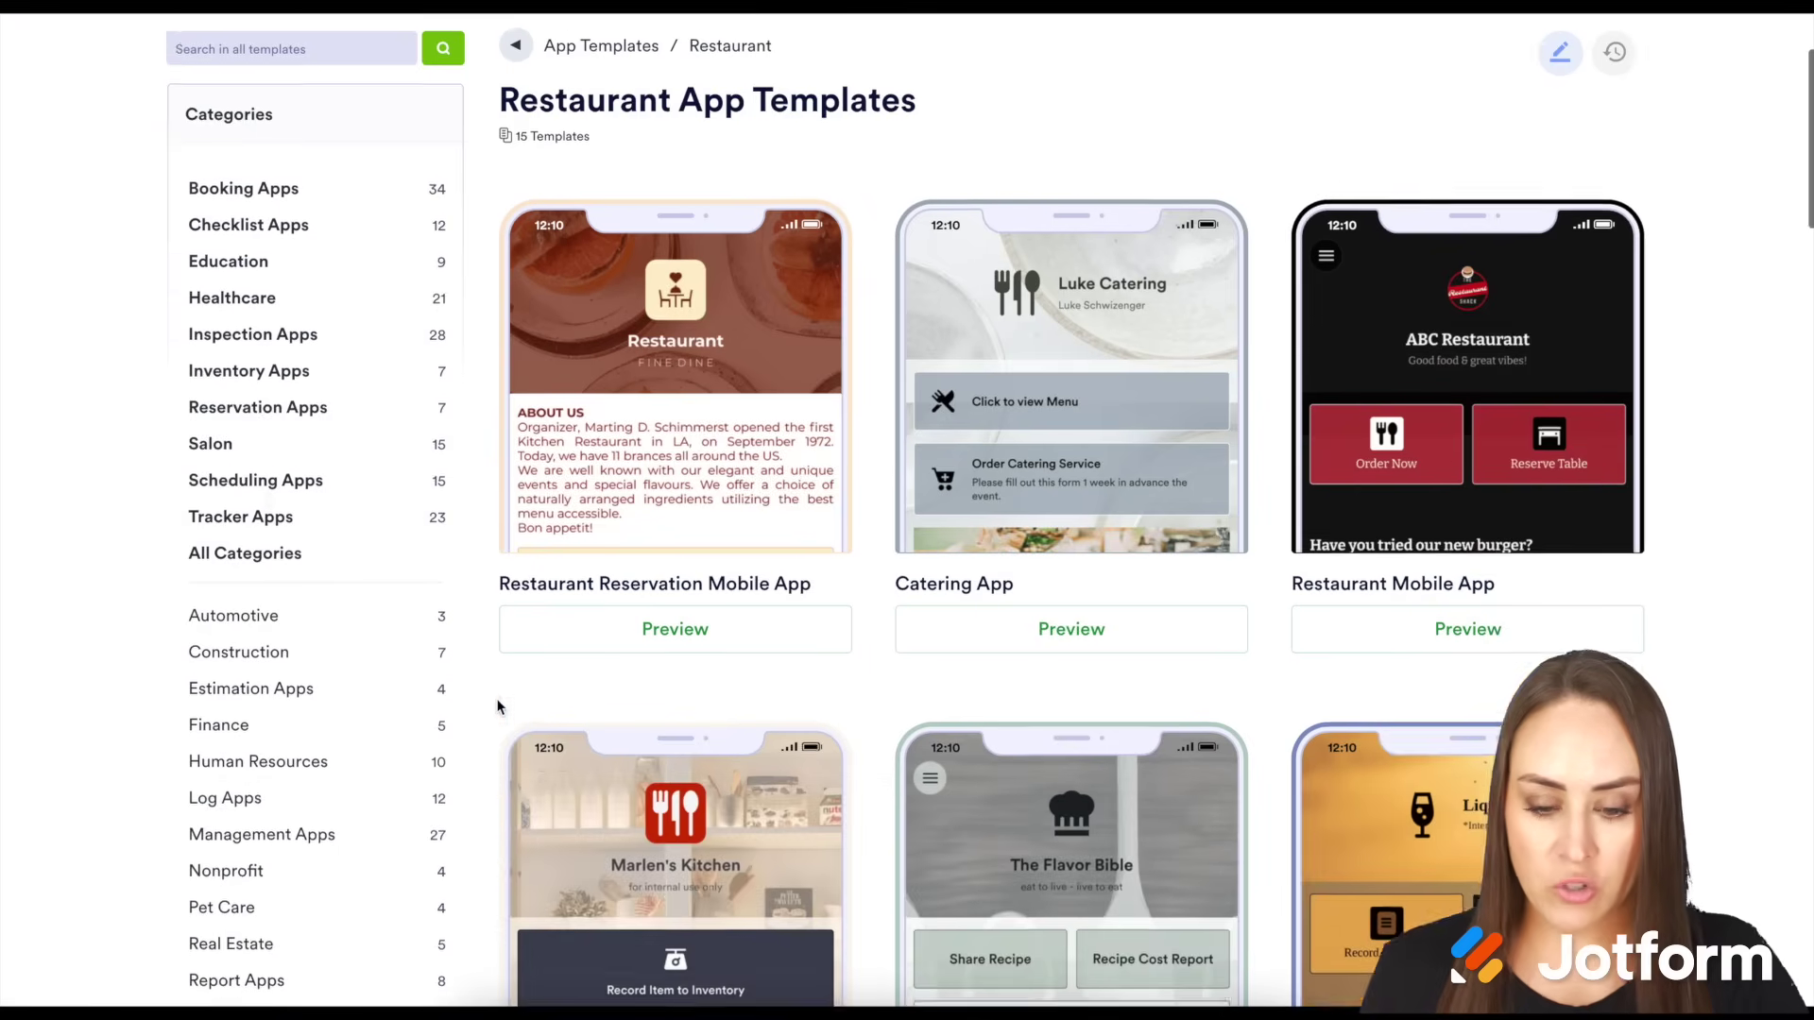
{"action": "scroll", "coordinate": [497, 707], "scroll_direction": "down", "scroll_amount": 14}
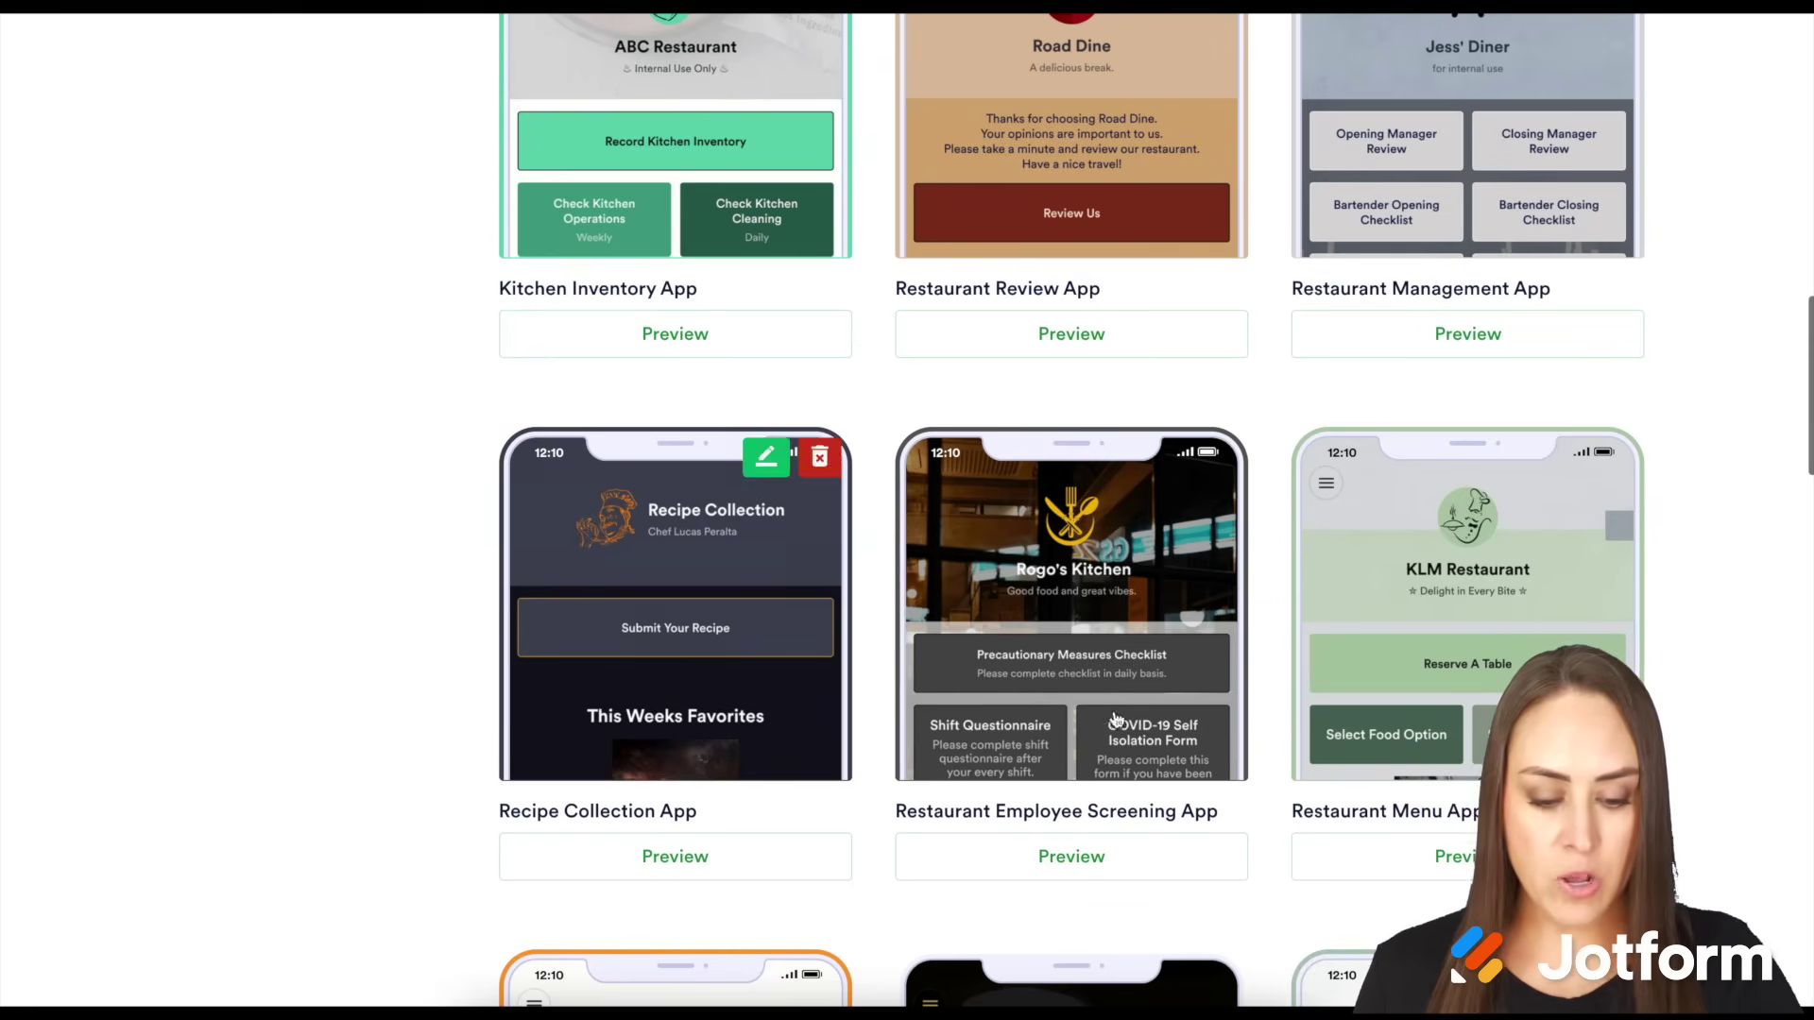
{"action": "mouse_move", "coordinate": [1556, 646]}
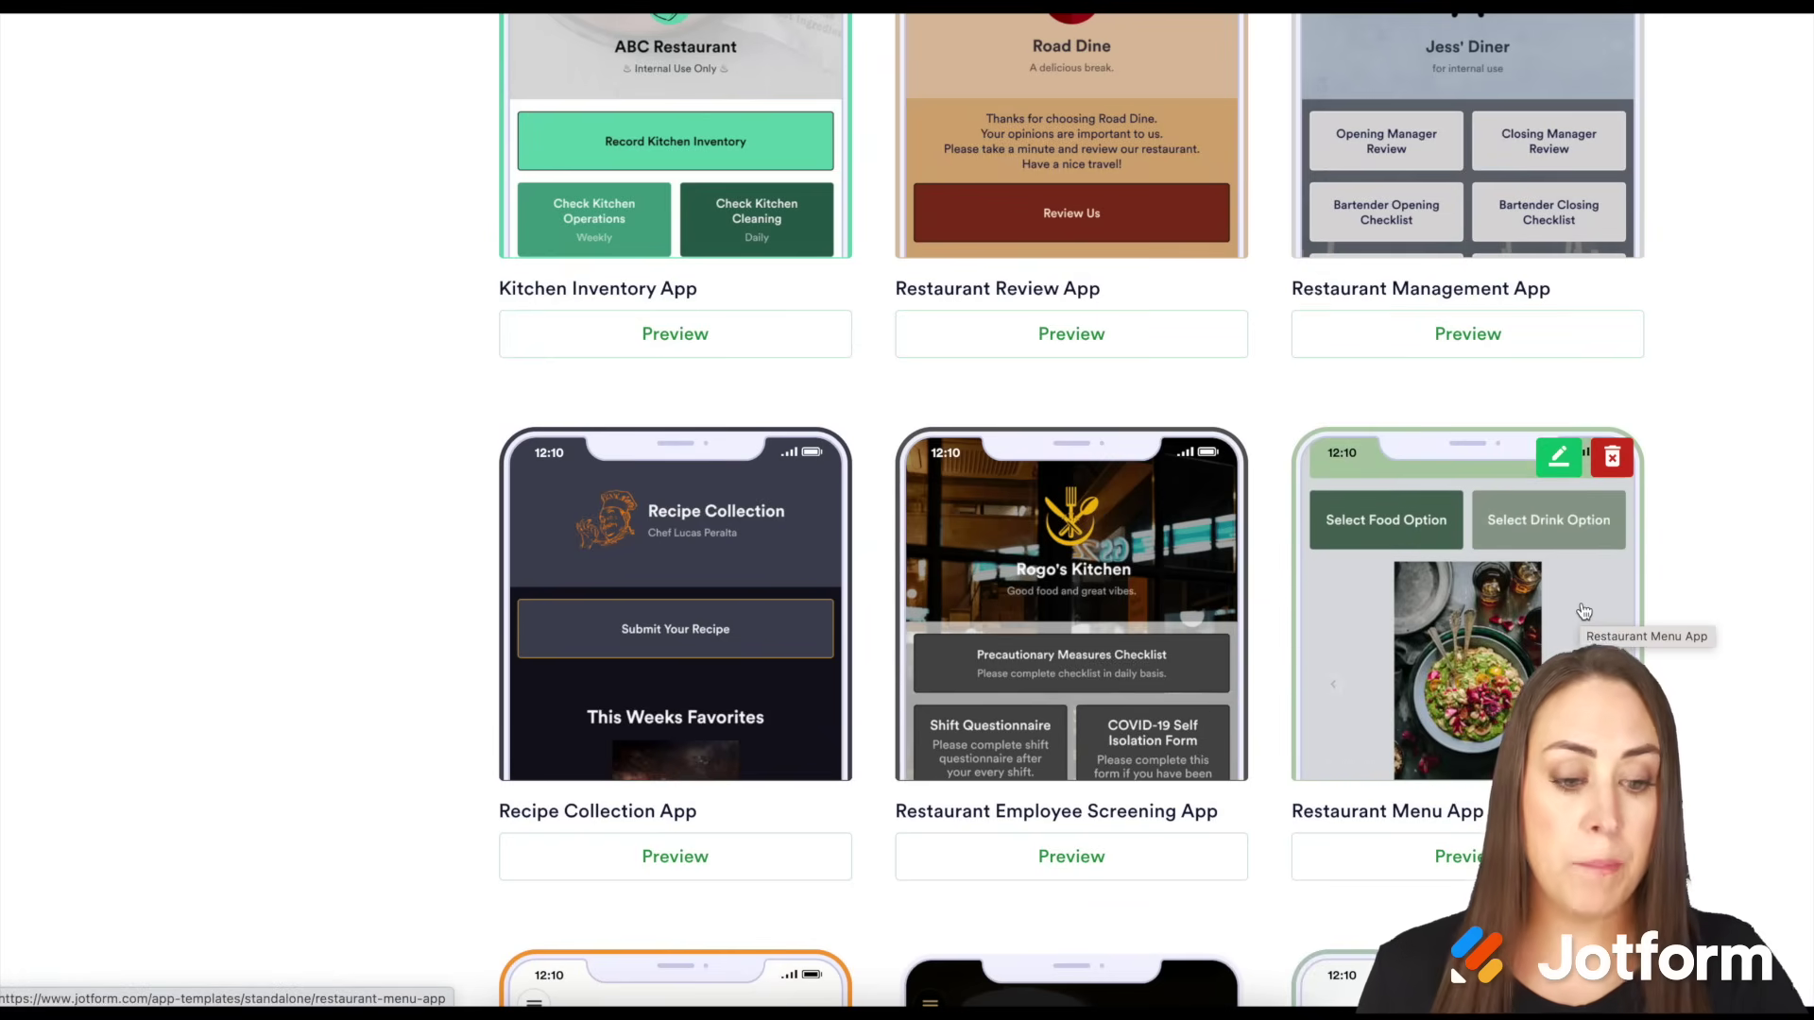
{"action": "left_click", "coordinate": [1583, 611]}
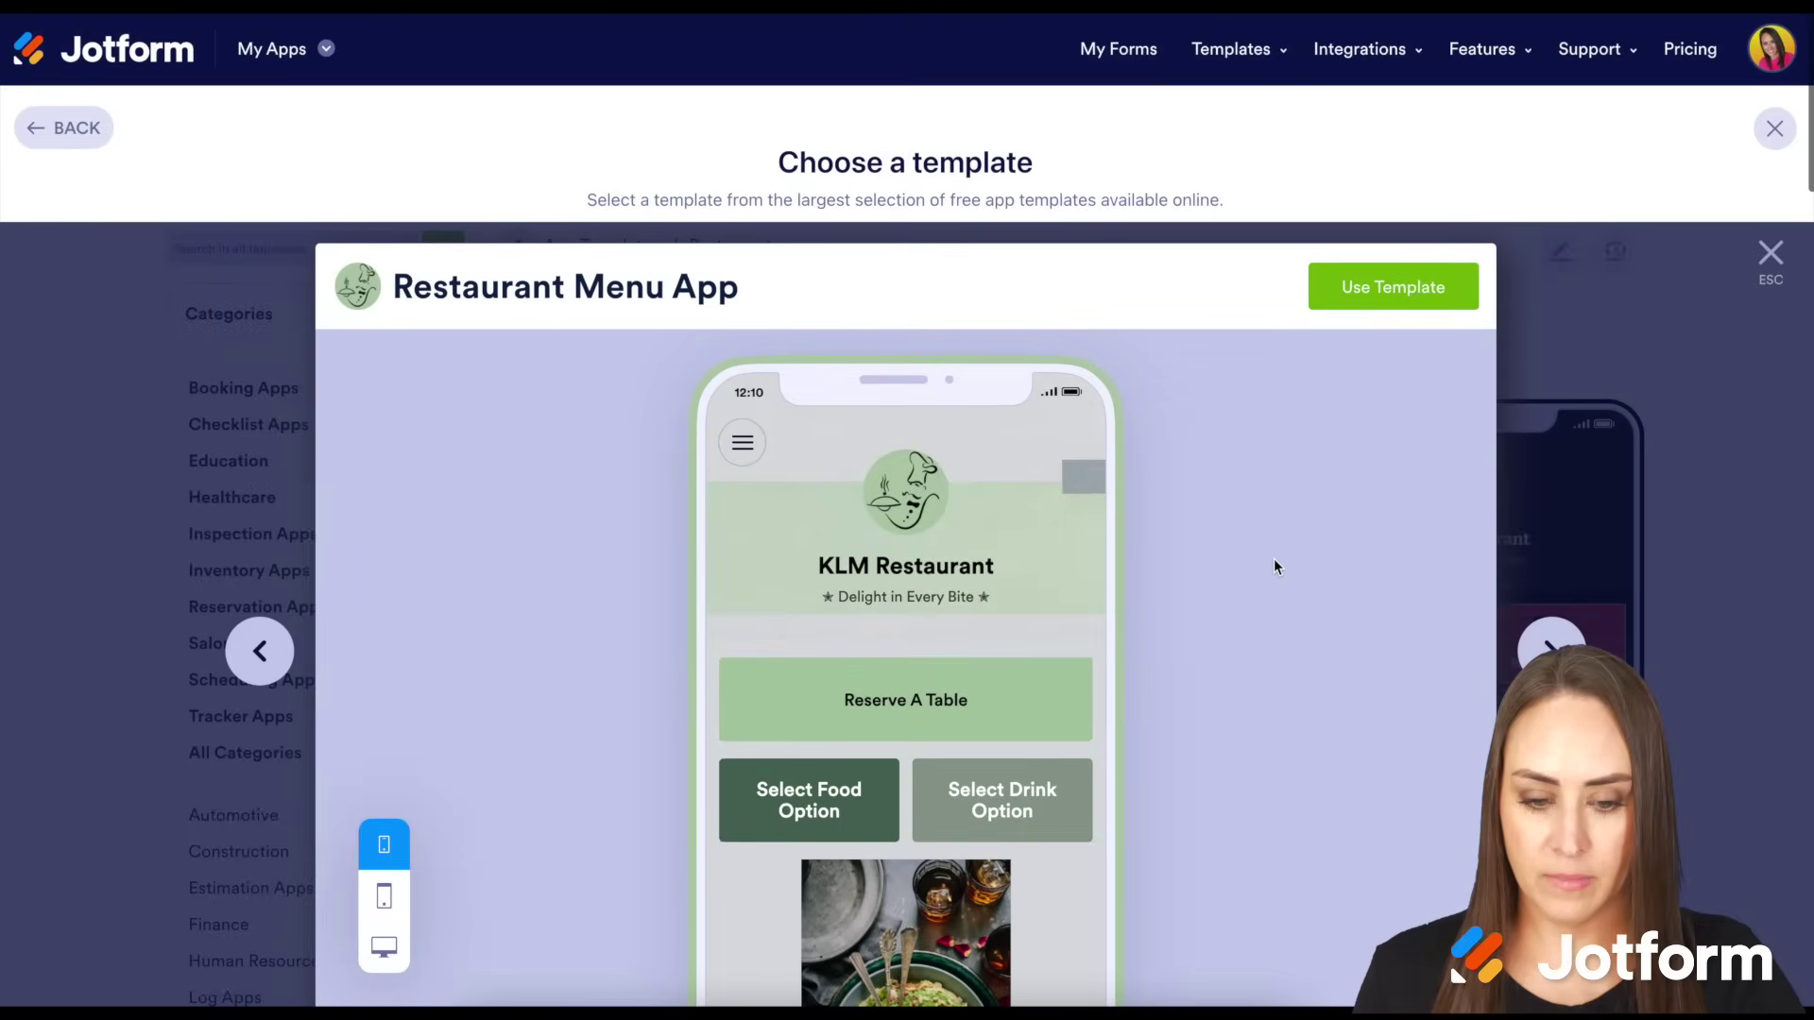
Use the Restaurant Menu App template to create the app in App Builder
{"action": "left_click", "coordinate": [1405, 291]}
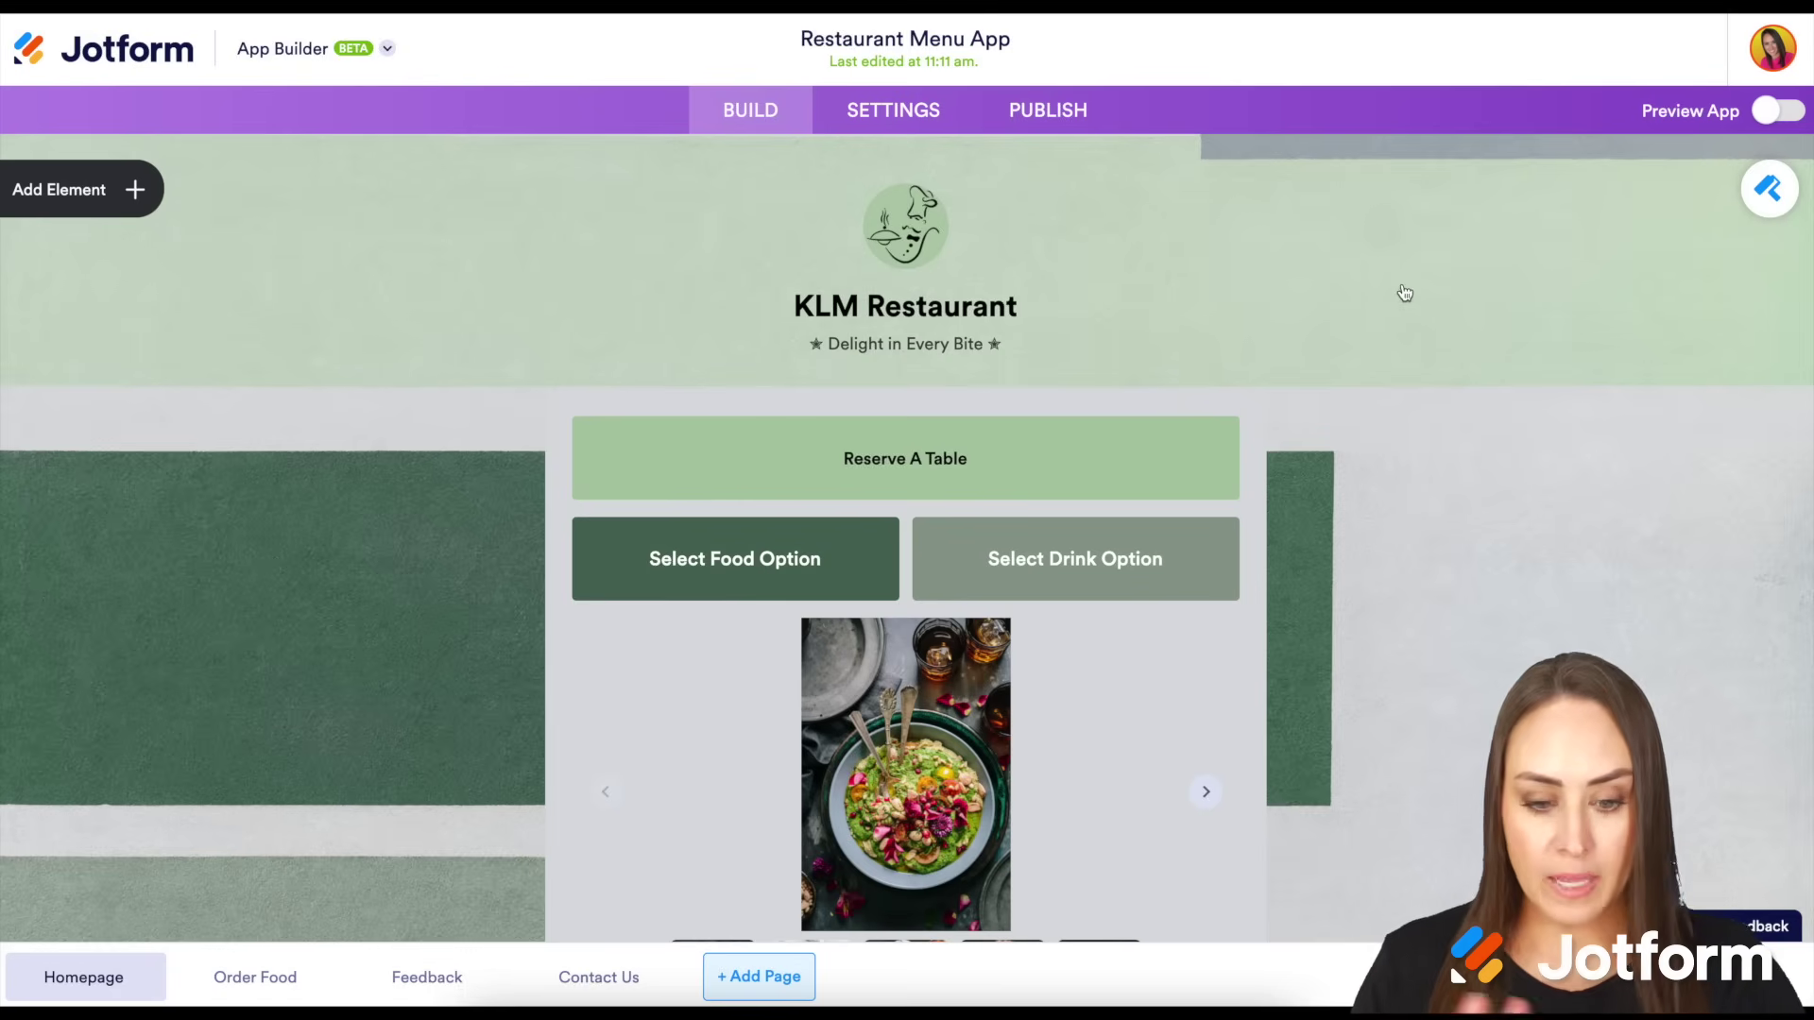
Scroll through the app's Homepage, Order Food, Feedback and Contact Us pages
{"action": "scroll", "coordinate": [1404, 293], "scroll_direction": "down", "scroll_amount": 3}
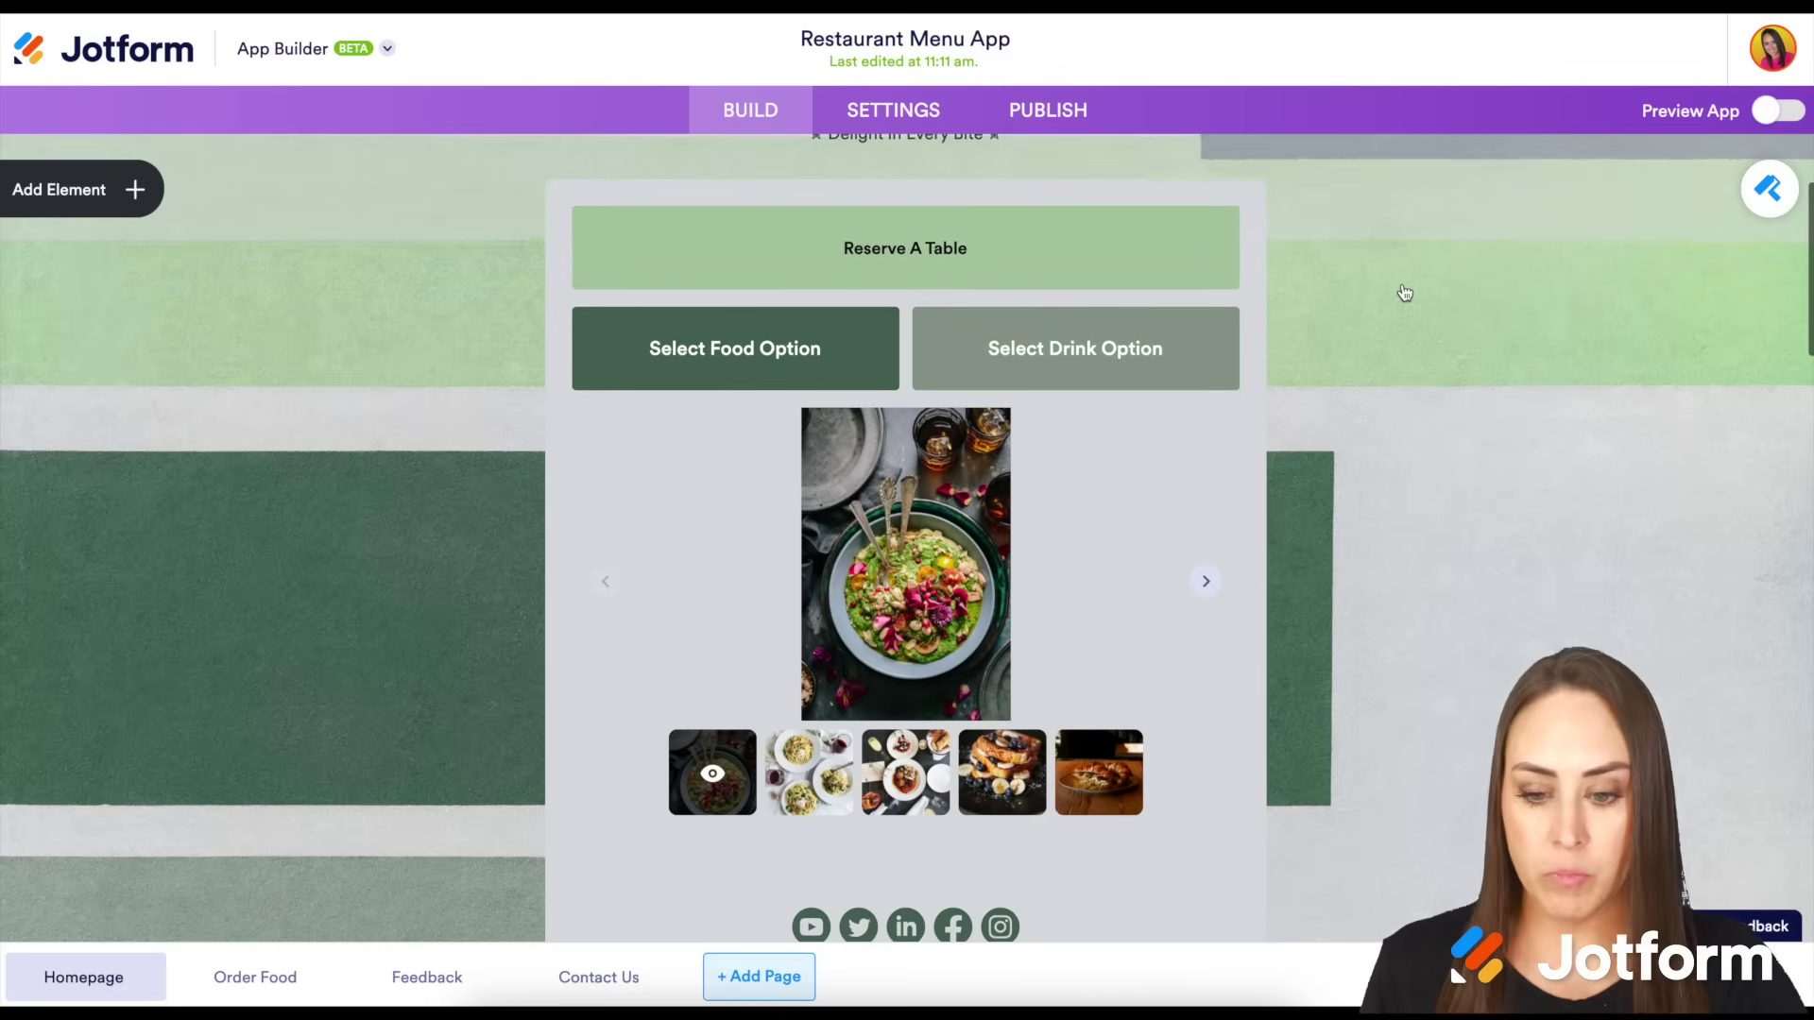
{"action": "scroll", "coordinate": [1404, 293], "scroll_direction": "down", "scroll_amount": 2}
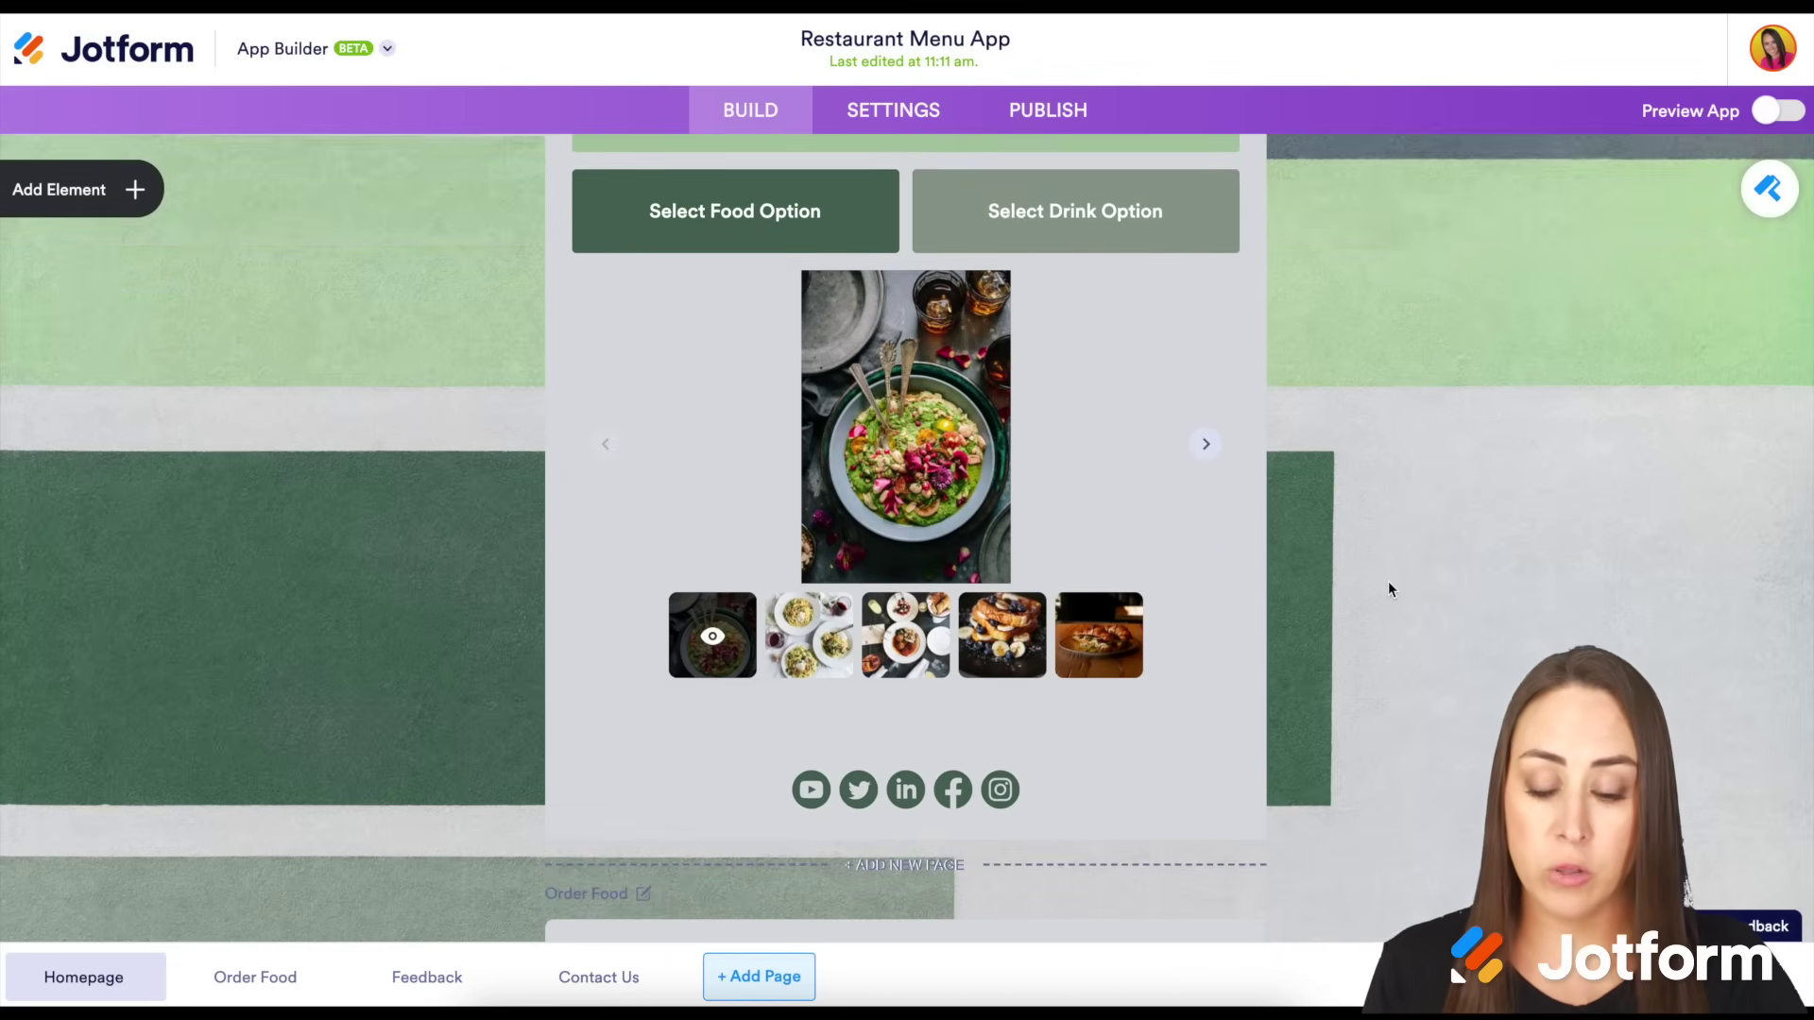
{"action": "scroll", "coordinate": [1398, 614], "scroll_direction": "down", "scroll_amount": 1}
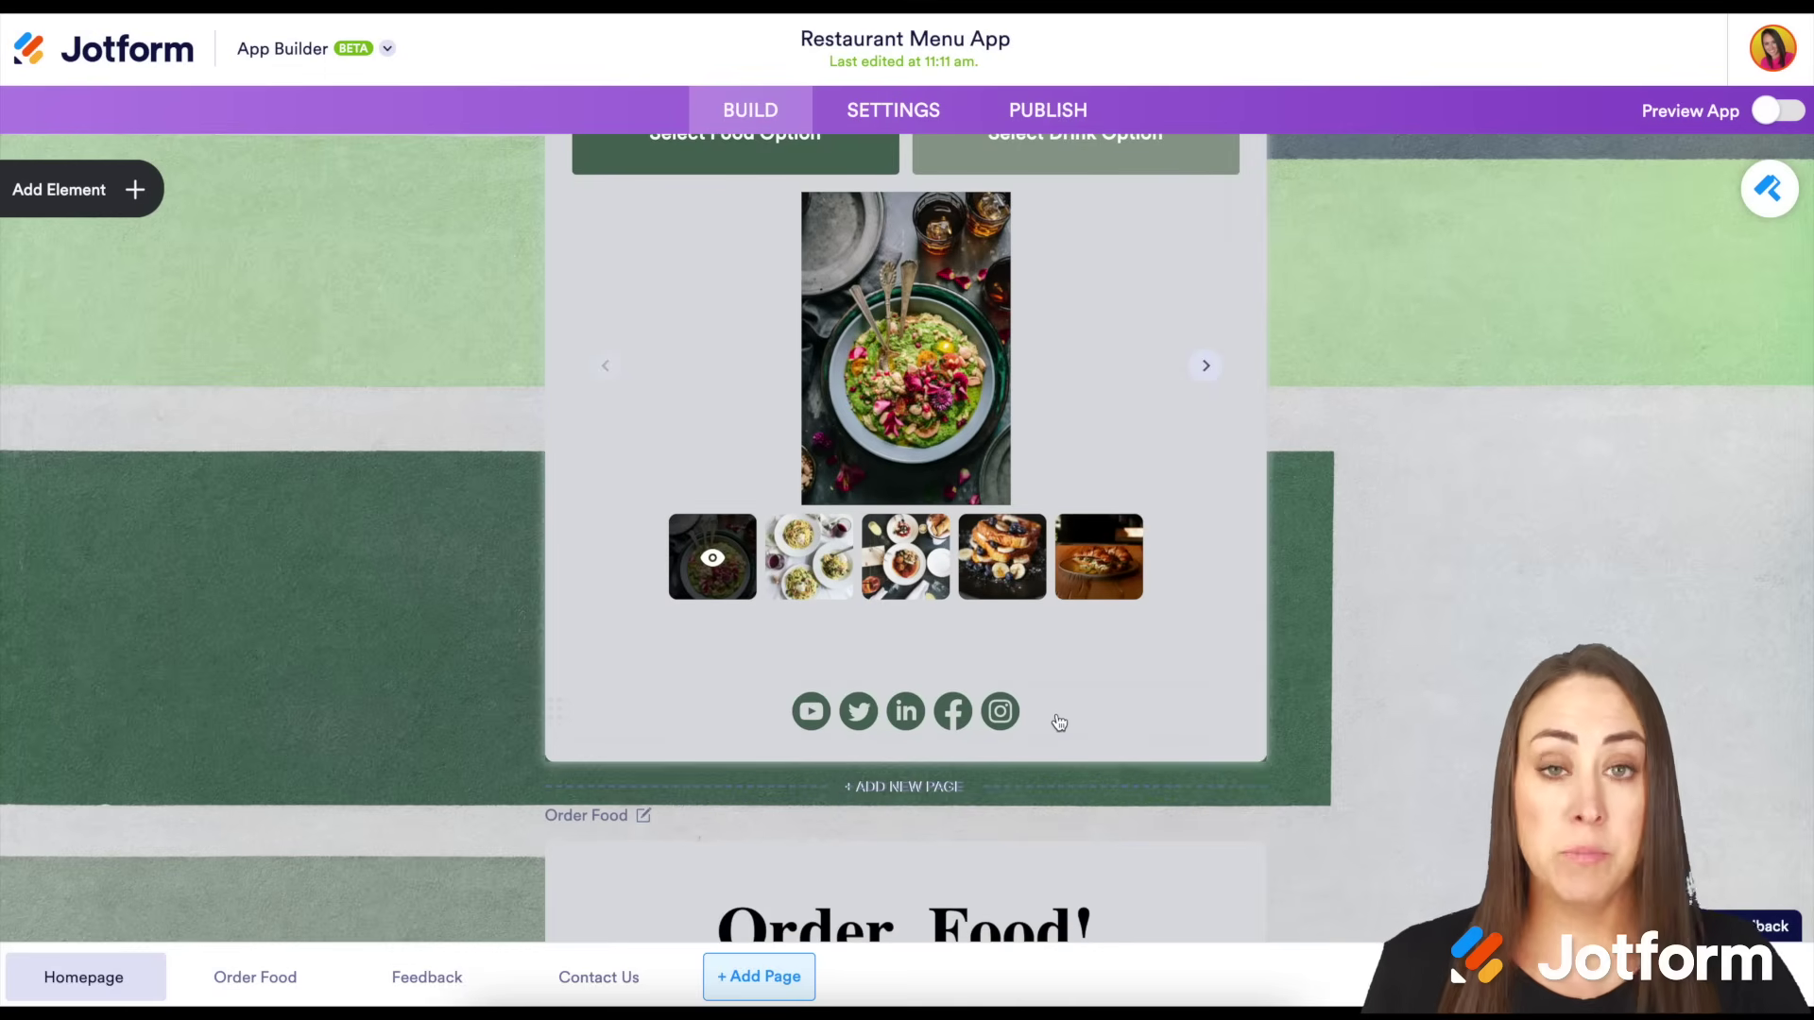
{"action": "scroll", "coordinate": [1059, 723], "scroll_direction": "down", "scroll_amount": 2}
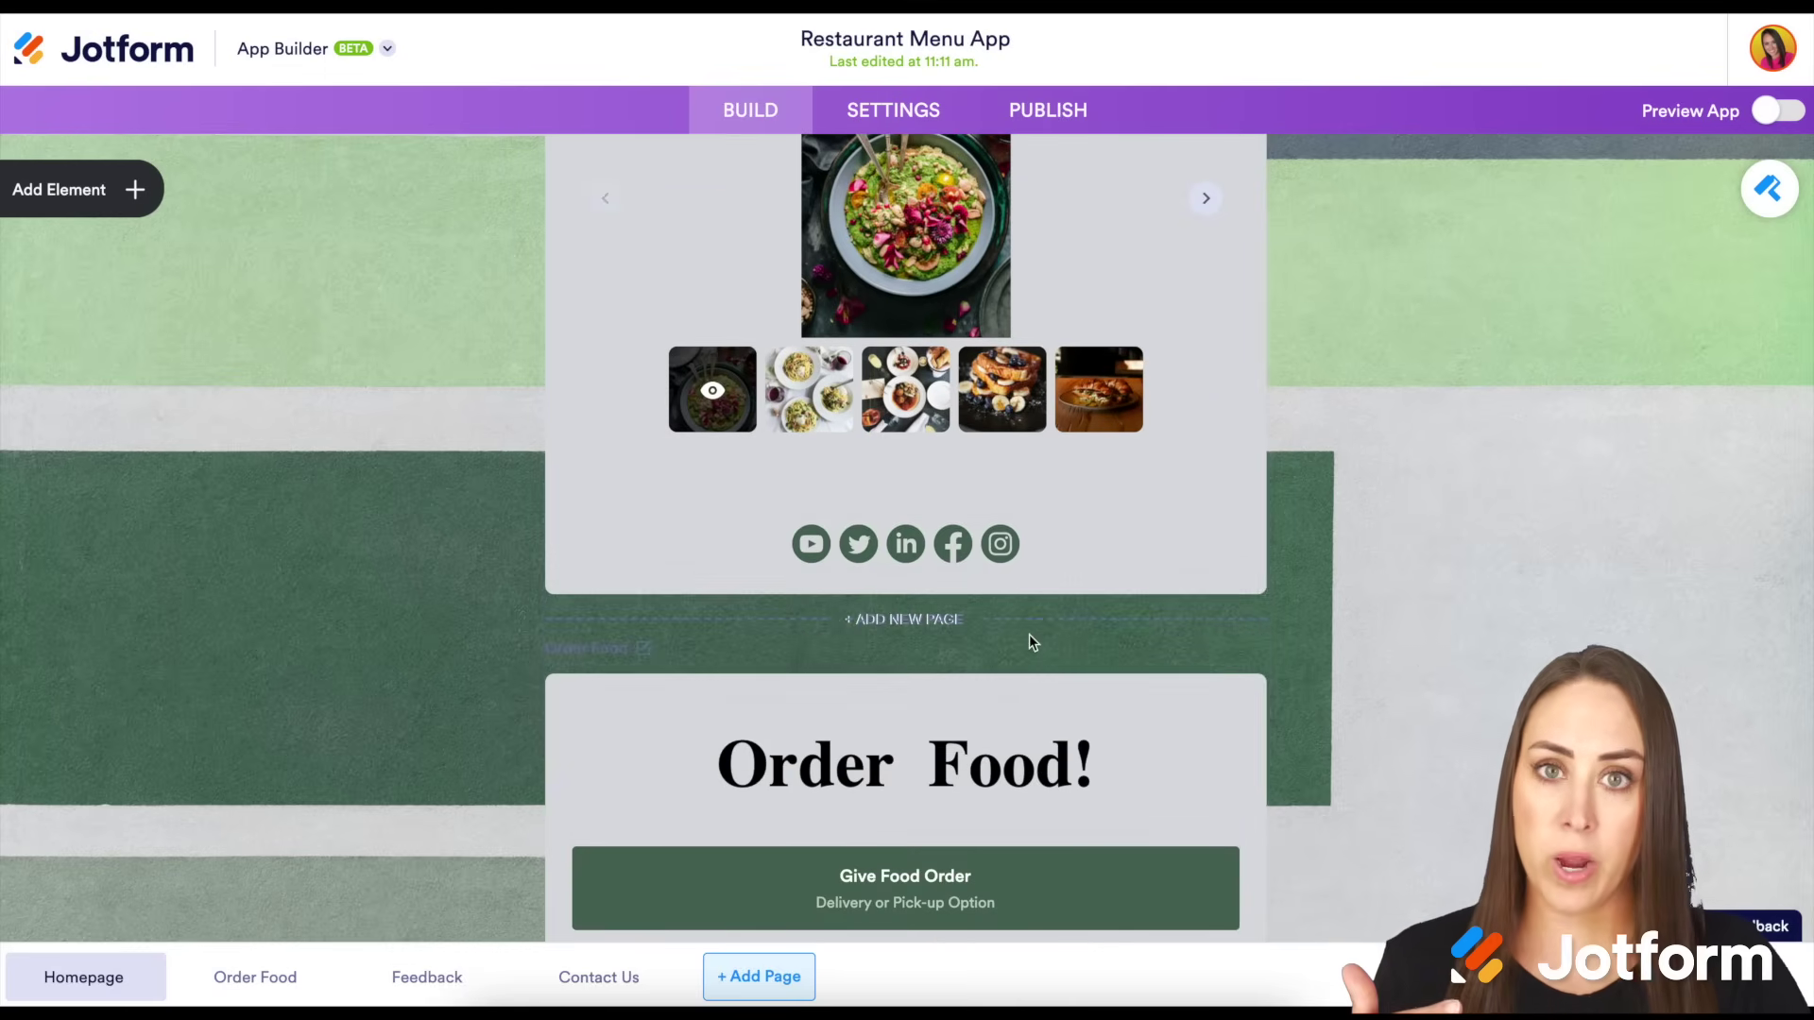
{"action": "scroll", "coordinate": [1033, 641], "scroll_direction": "down", "scroll_amount": 4}
{"action": "scroll", "coordinate": [1030, 642], "scroll_direction": "down", "scroll_amount": 2}
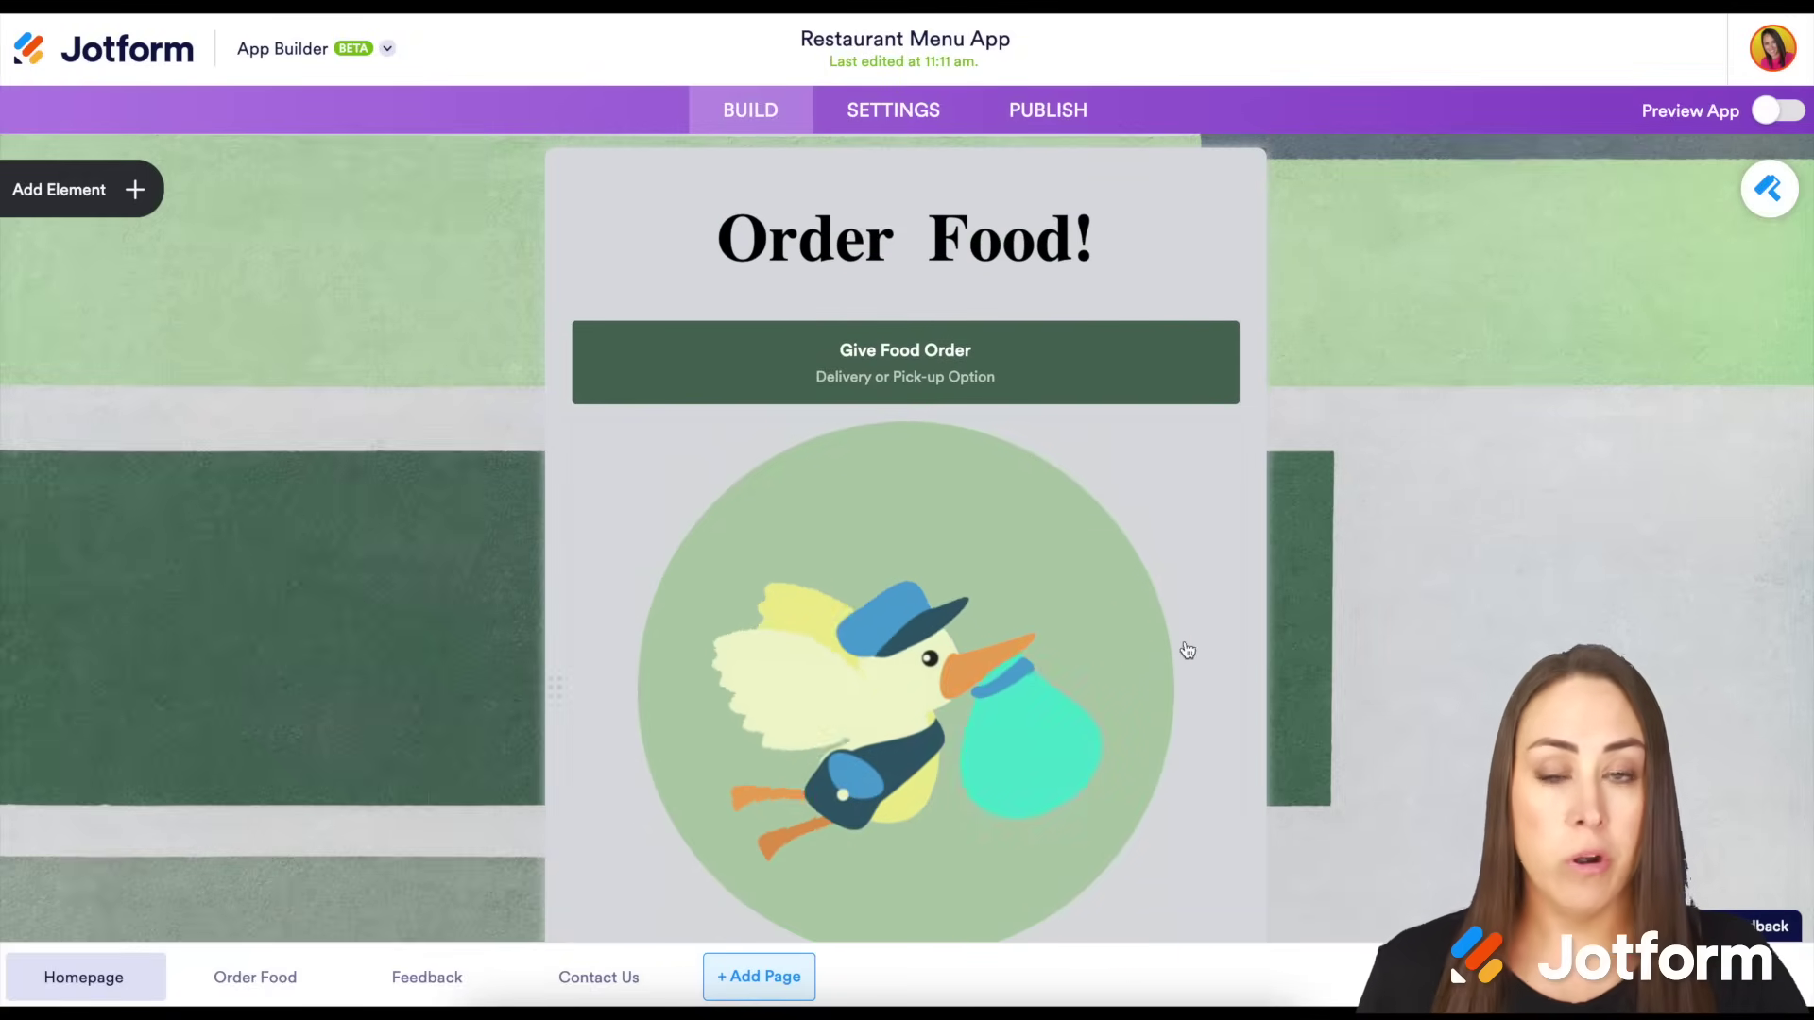
{"action": "scroll", "coordinate": [1323, 664], "scroll_direction": "down", "scroll_amount": 5}
{"action": "scroll", "coordinate": [1323, 666], "scroll_direction": "down", "scroll_amount": 4}
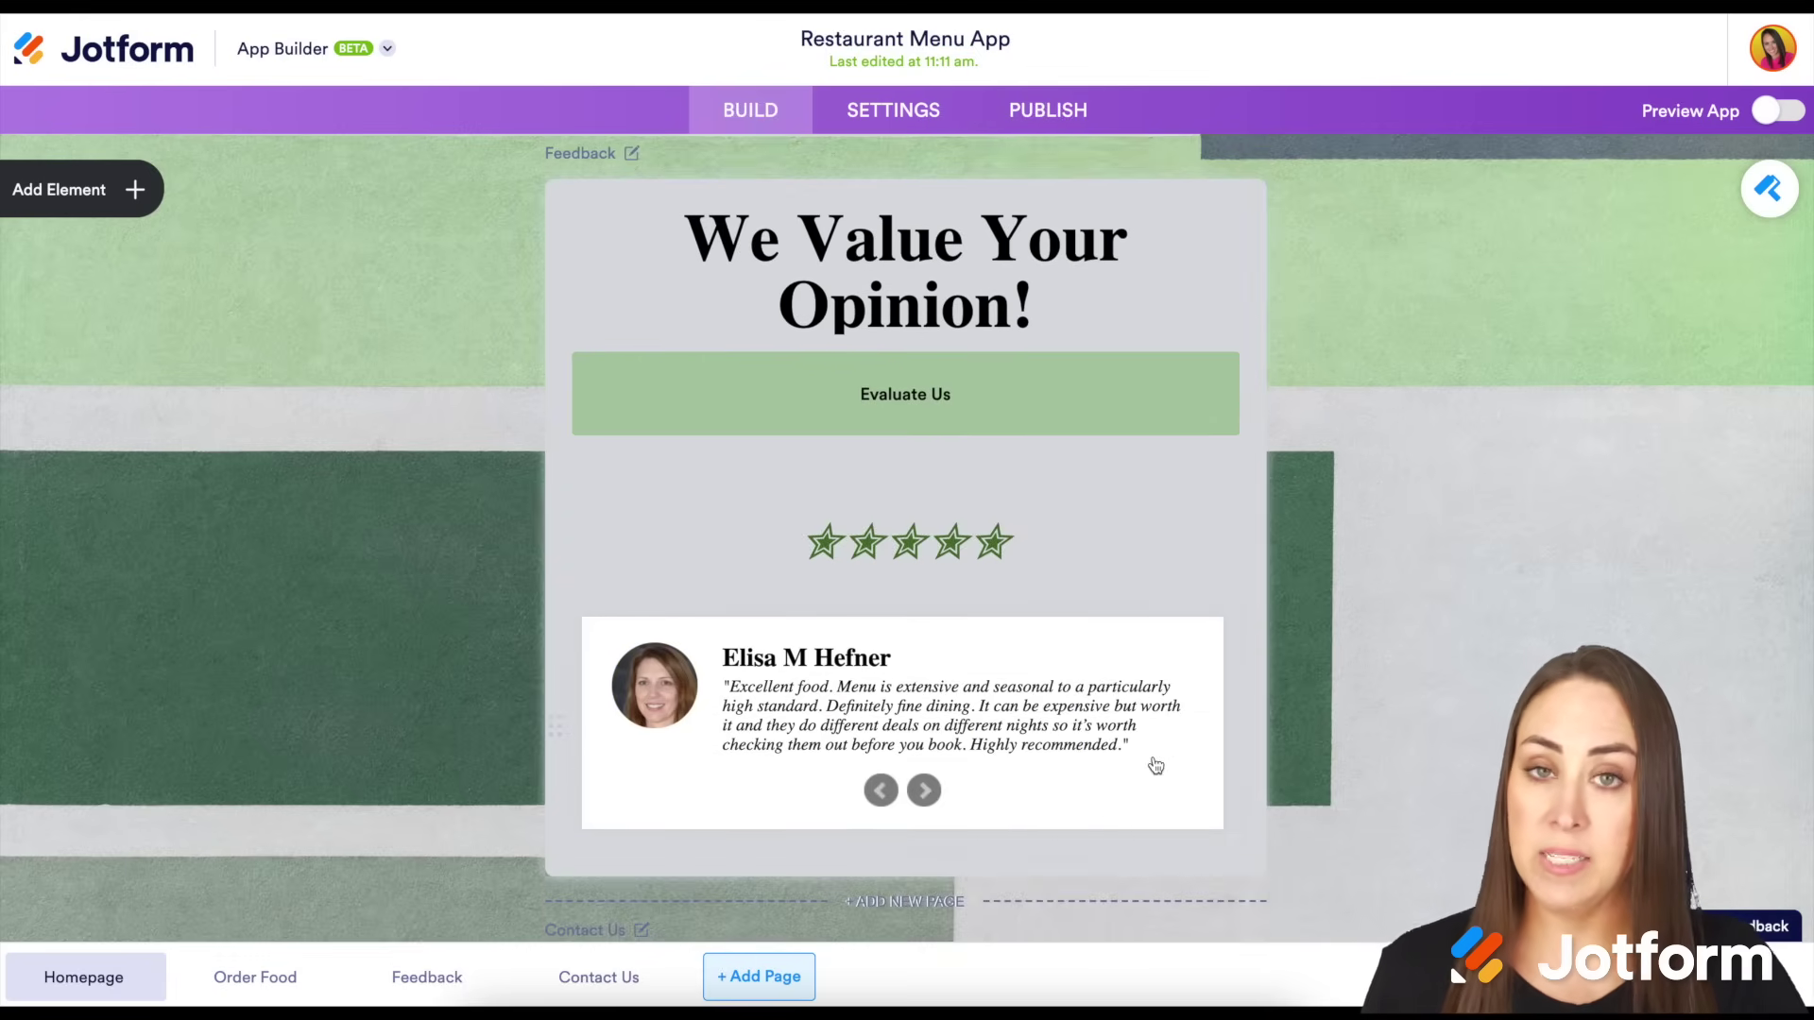
{"action": "scroll", "coordinate": [1155, 765], "scroll_direction": "down", "scroll_amount": 7}
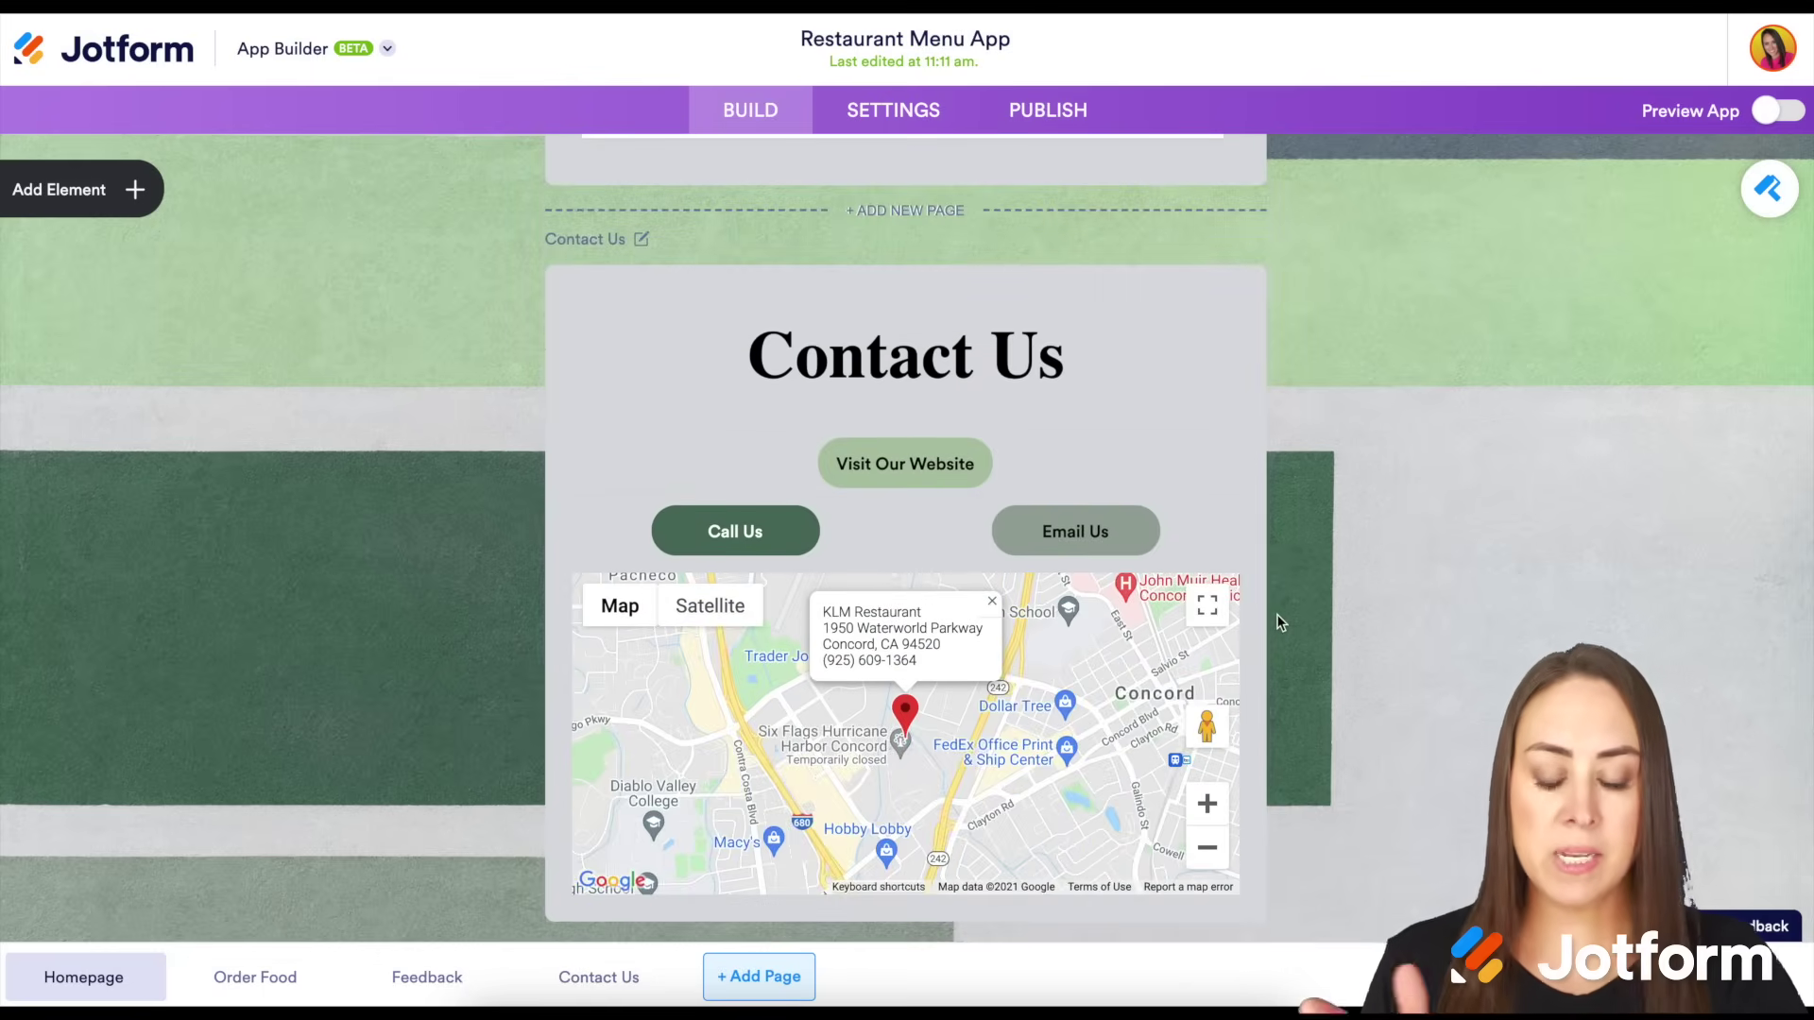
{"action": "scroll", "coordinate": [1325, 567], "scroll_direction": "down", "scroll_amount": 1}
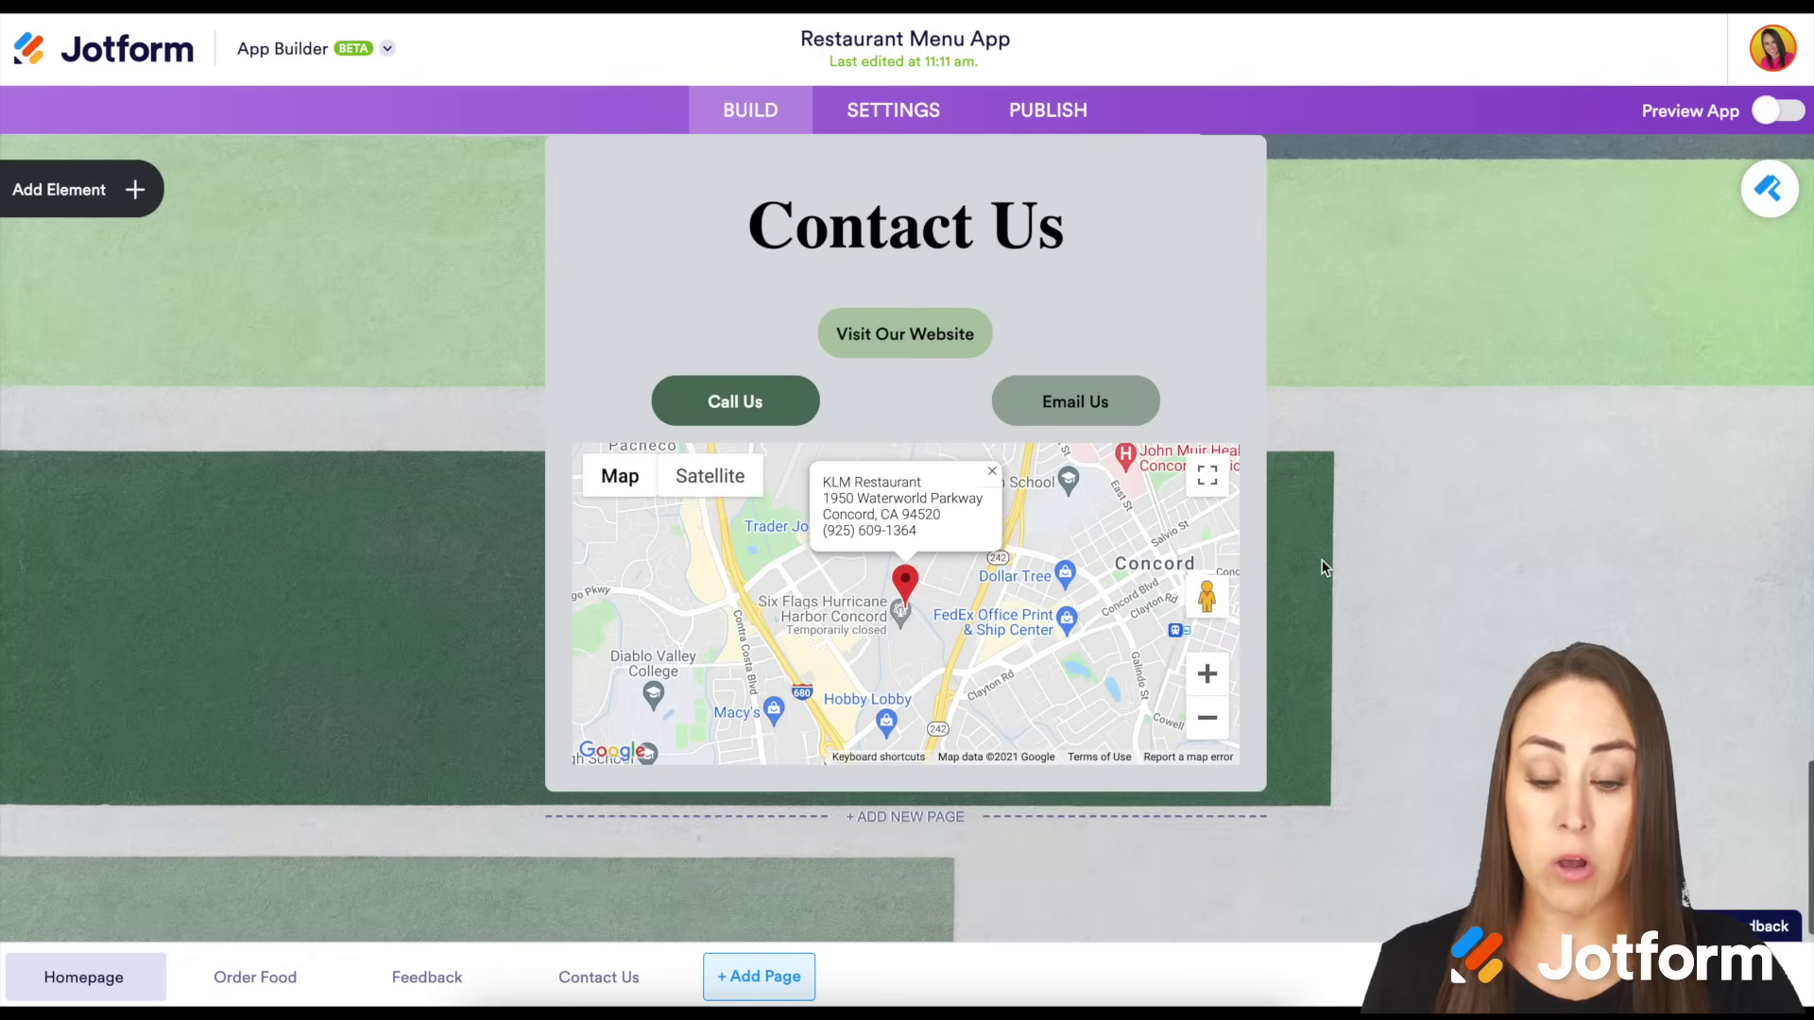
{"action": "scroll", "coordinate": [1325, 567], "scroll_direction": "down", "scroll_amount": 1}
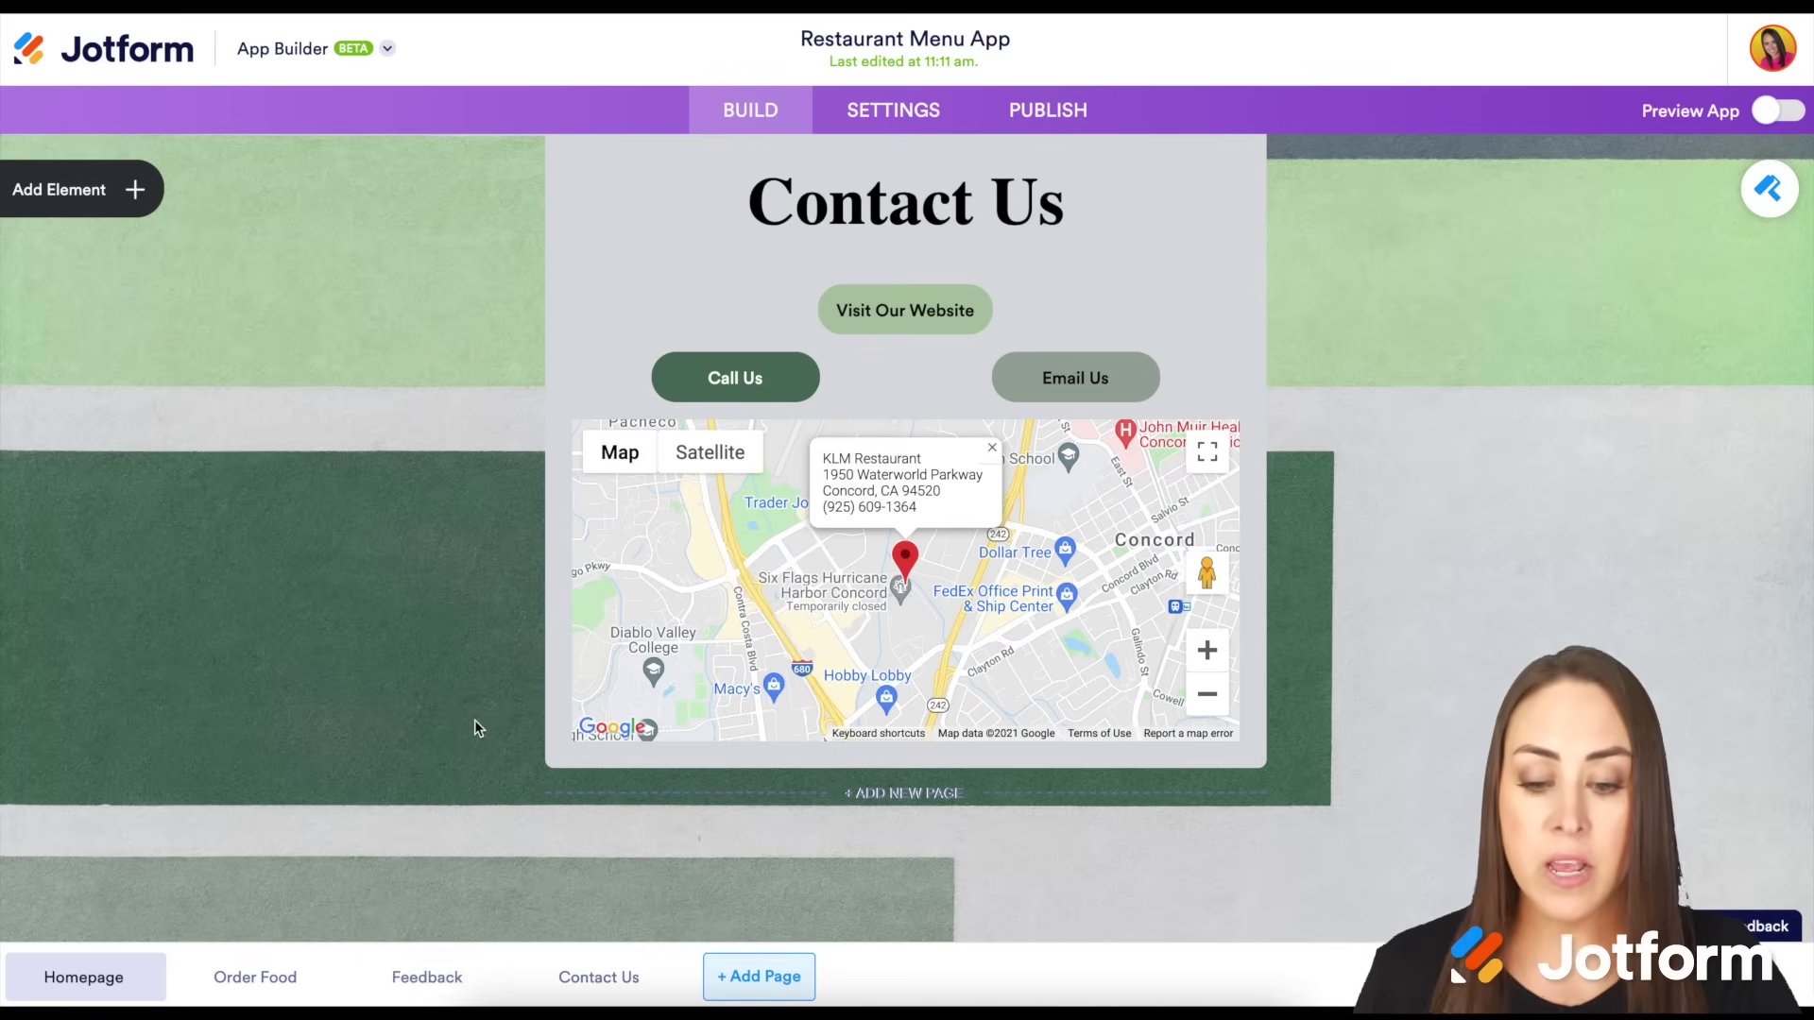
{"action": "scroll", "coordinate": [474, 719], "scroll_direction": "up", "scroll_amount": 15}
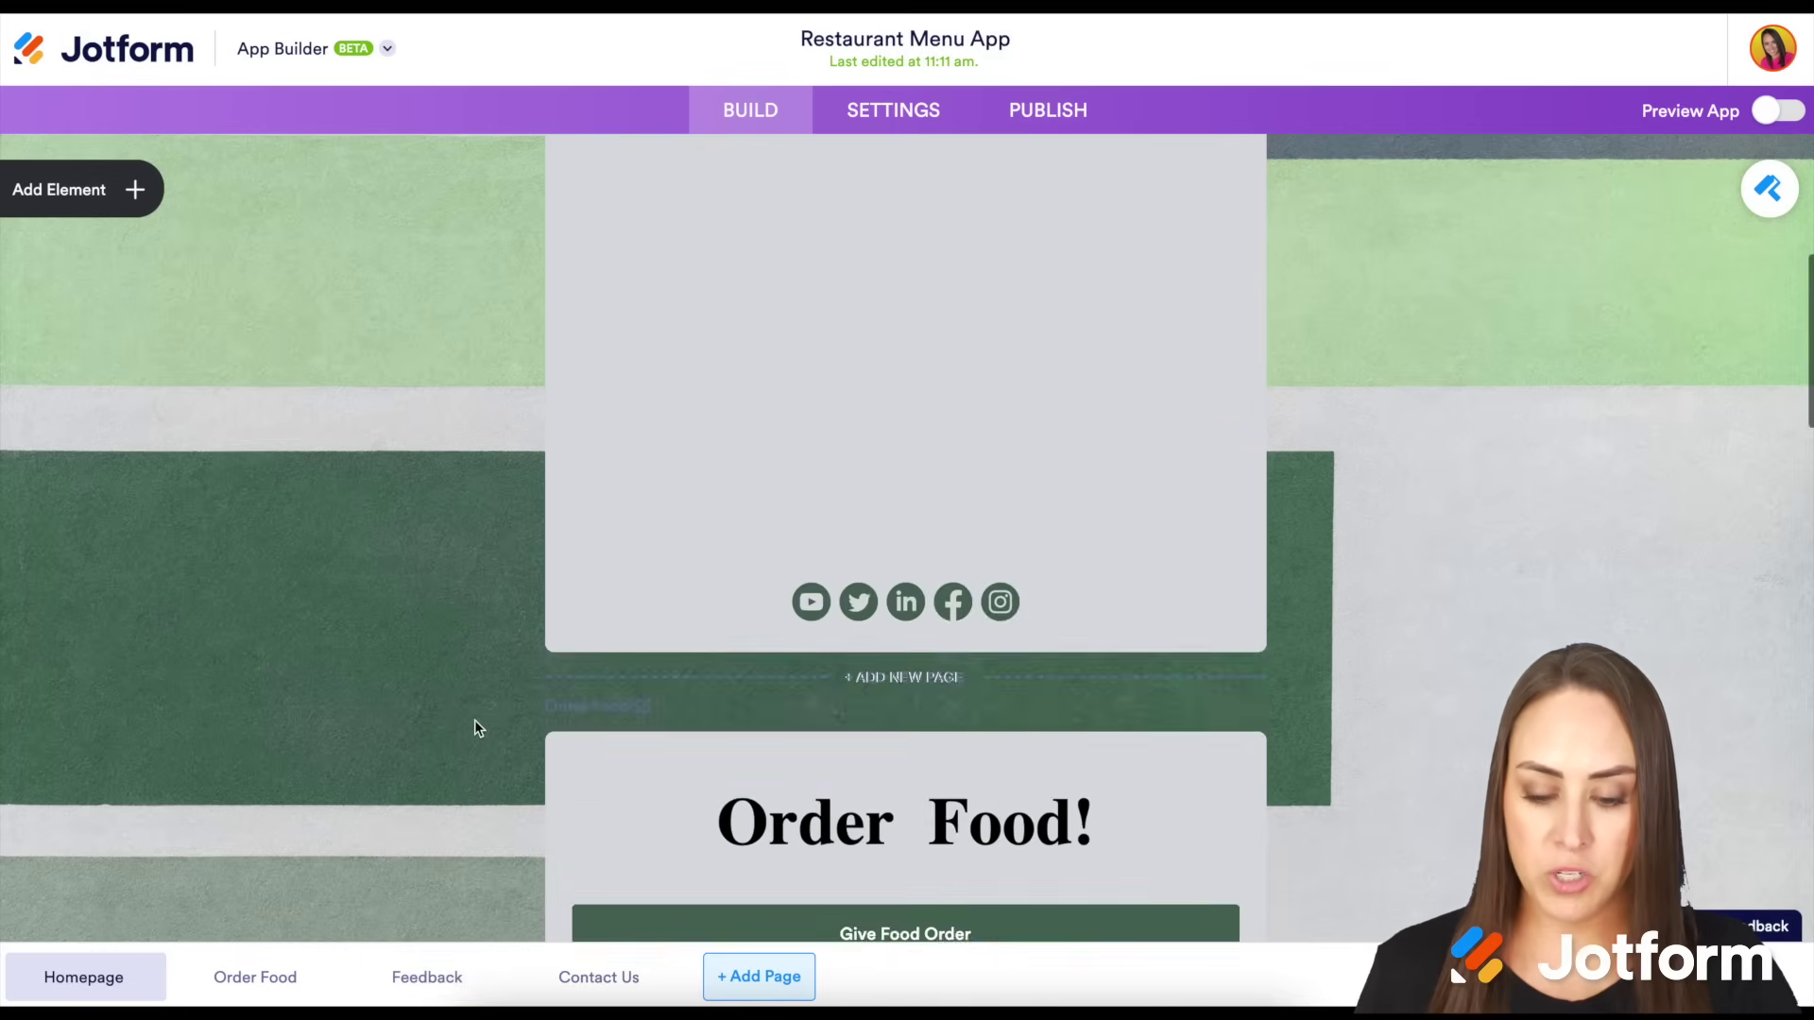
{"action": "scroll", "coordinate": [475, 721], "scroll_direction": "up", "scroll_amount": 10}
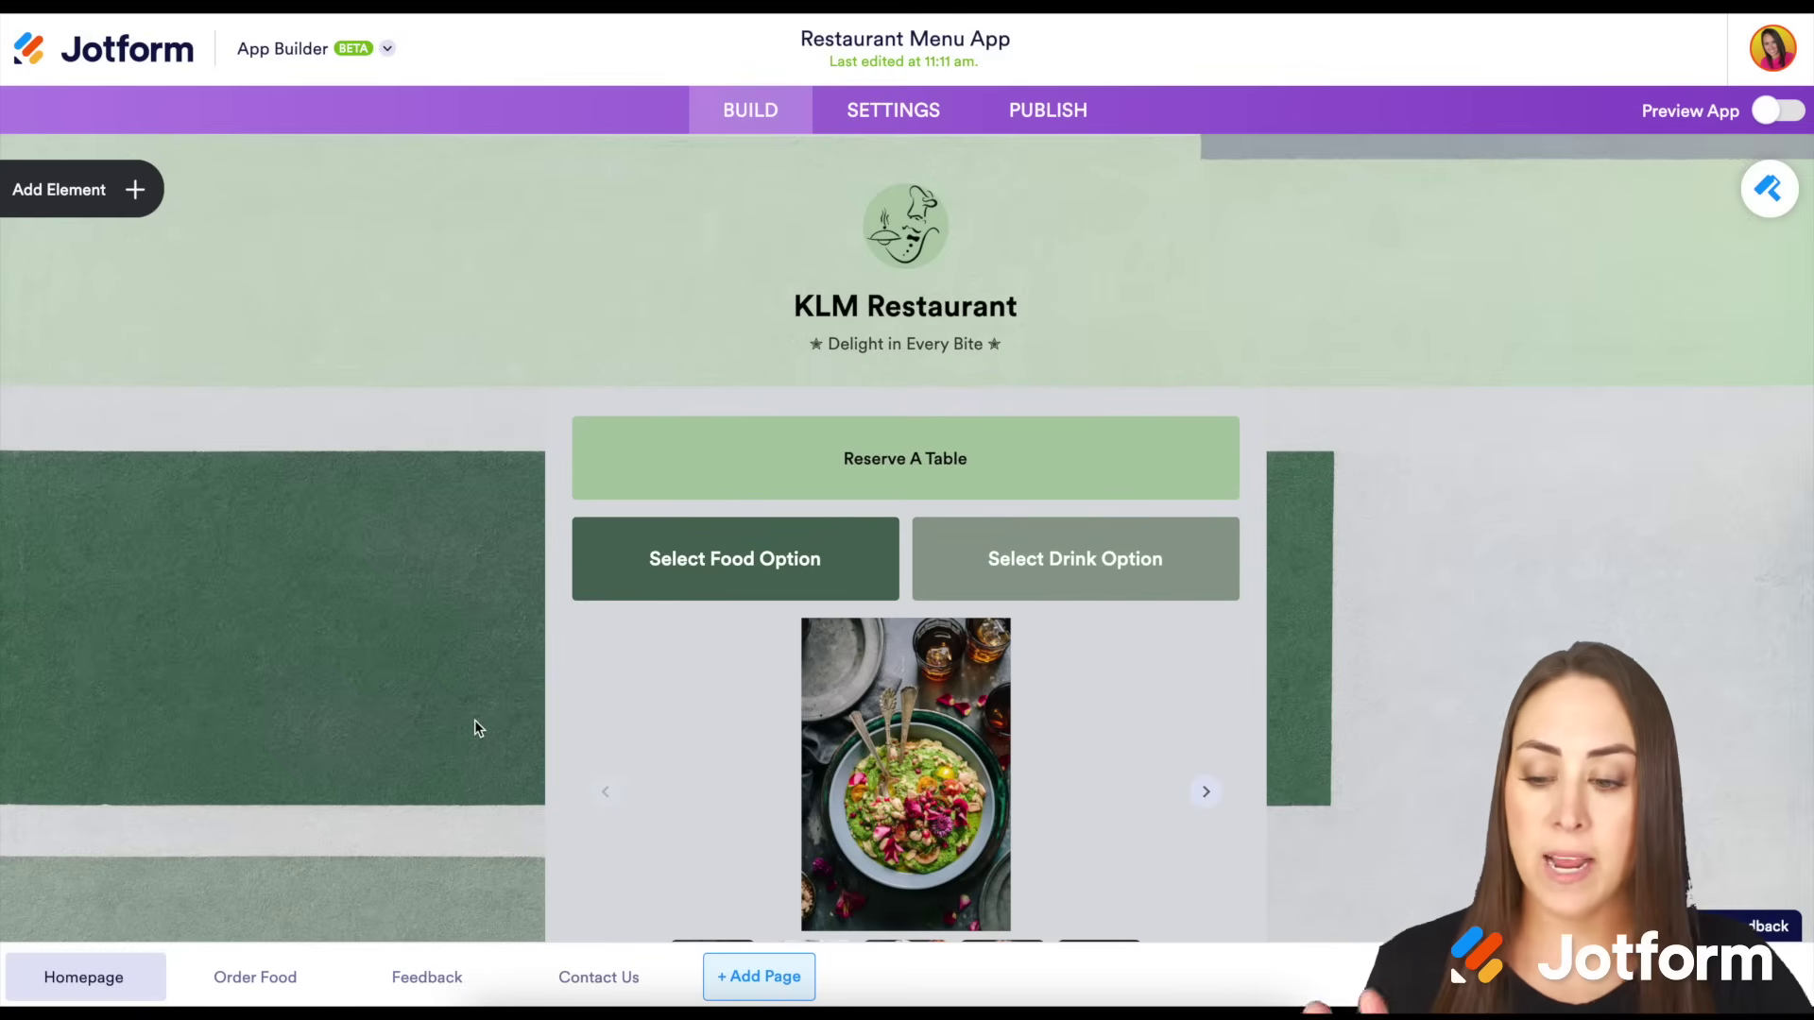
Open App Elements and browse Basic items like Image Slider, Video, Map and Table
{"action": "left_click", "coordinate": [135, 189]}
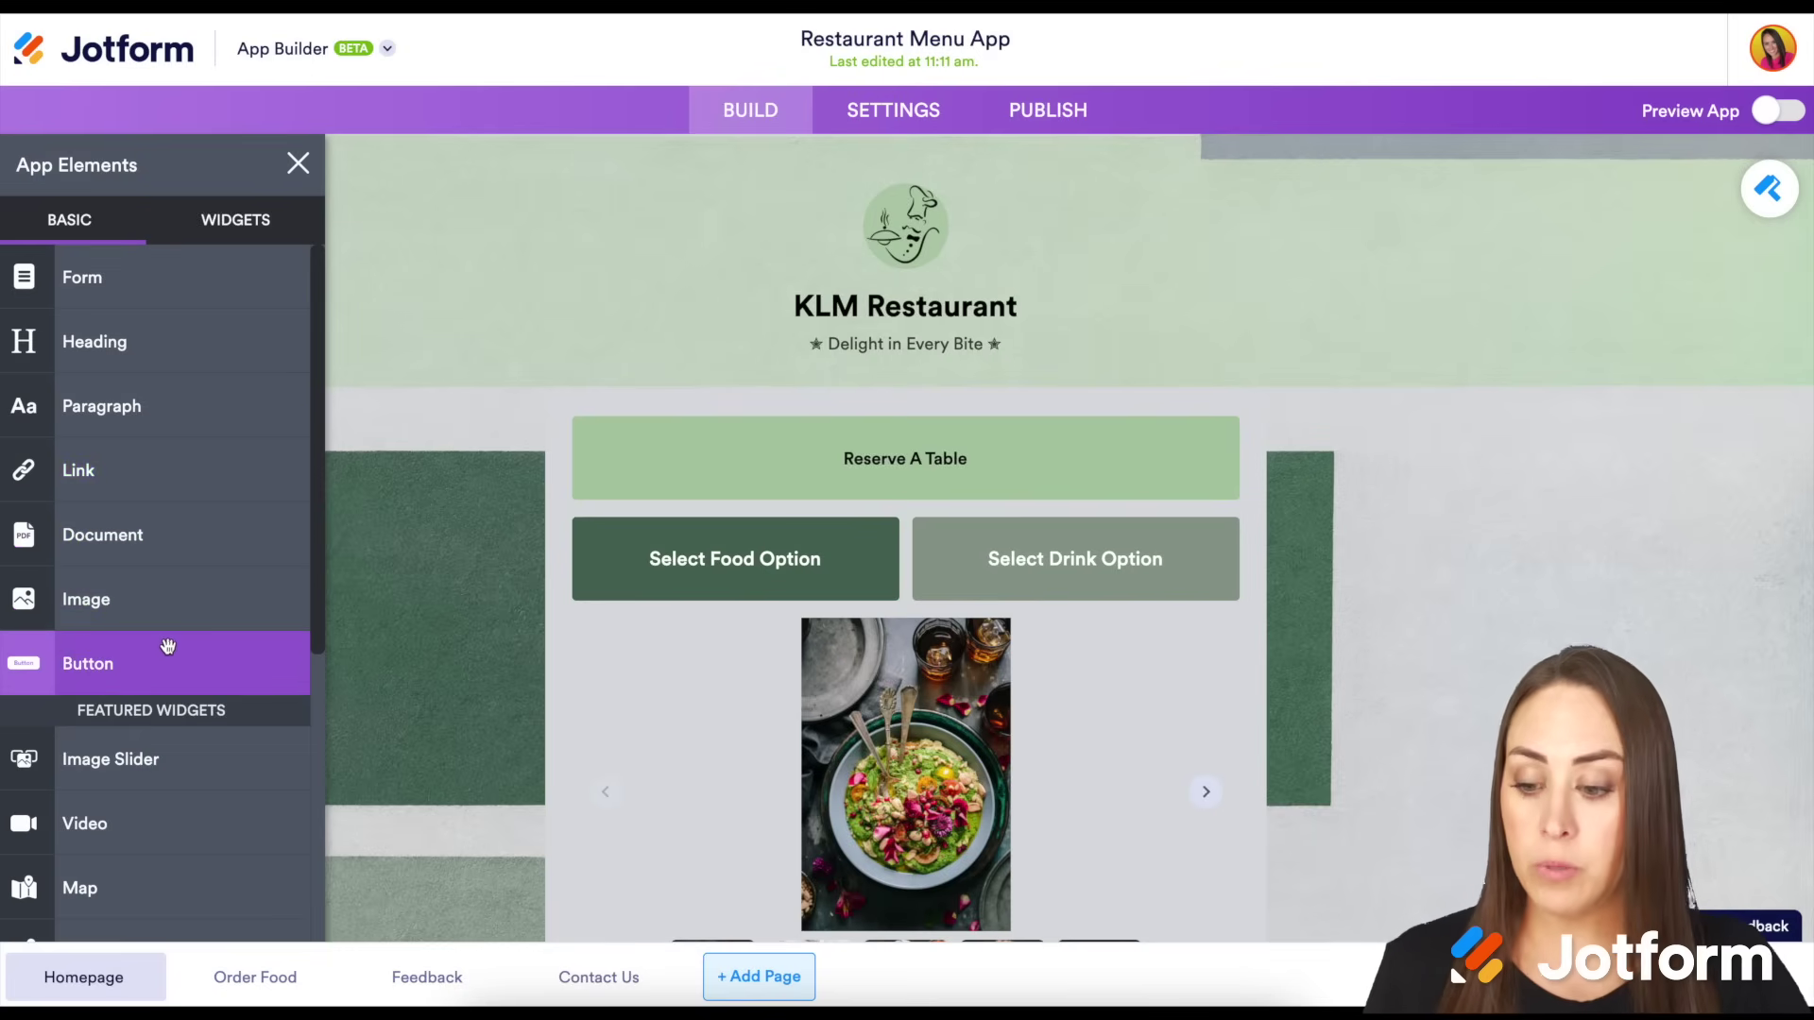
{"action": "scroll", "coordinate": [163, 660], "scroll_direction": "down", "scroll_amount": 3}
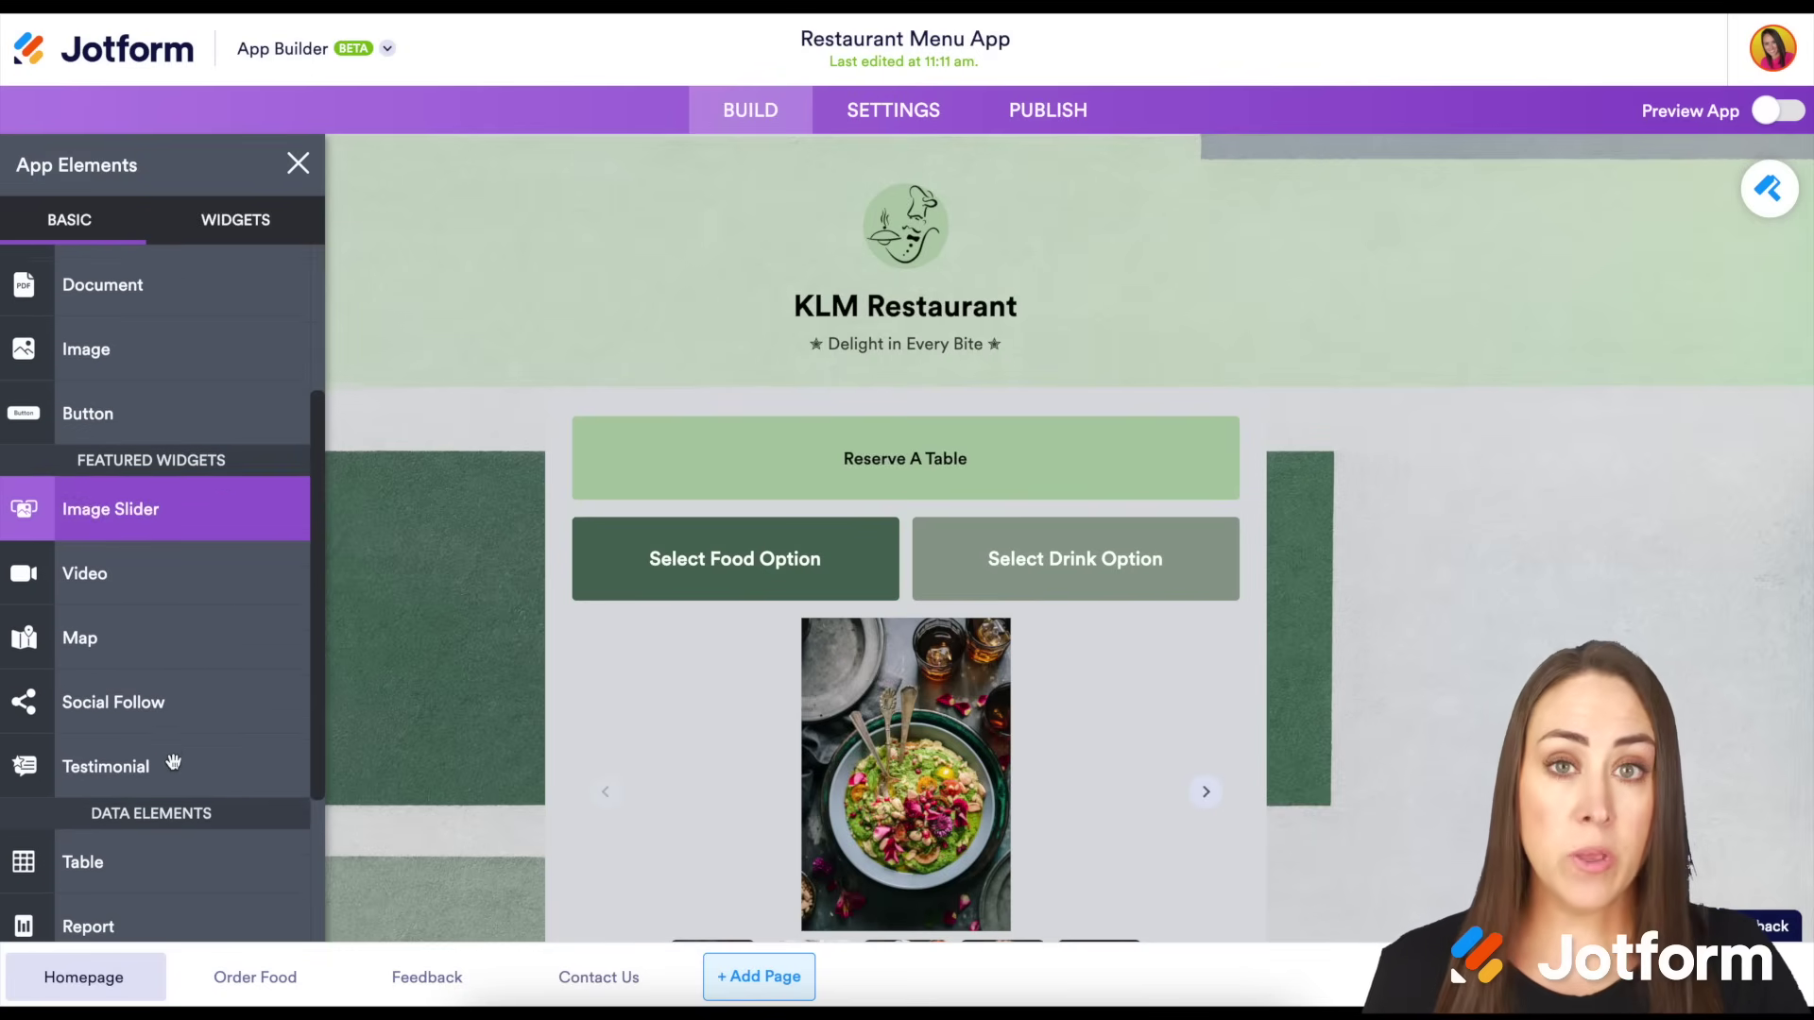
{"action": "scroll", "coordinate": [584, 695], "scroll_direction": "down", "scroll_amount": 3}
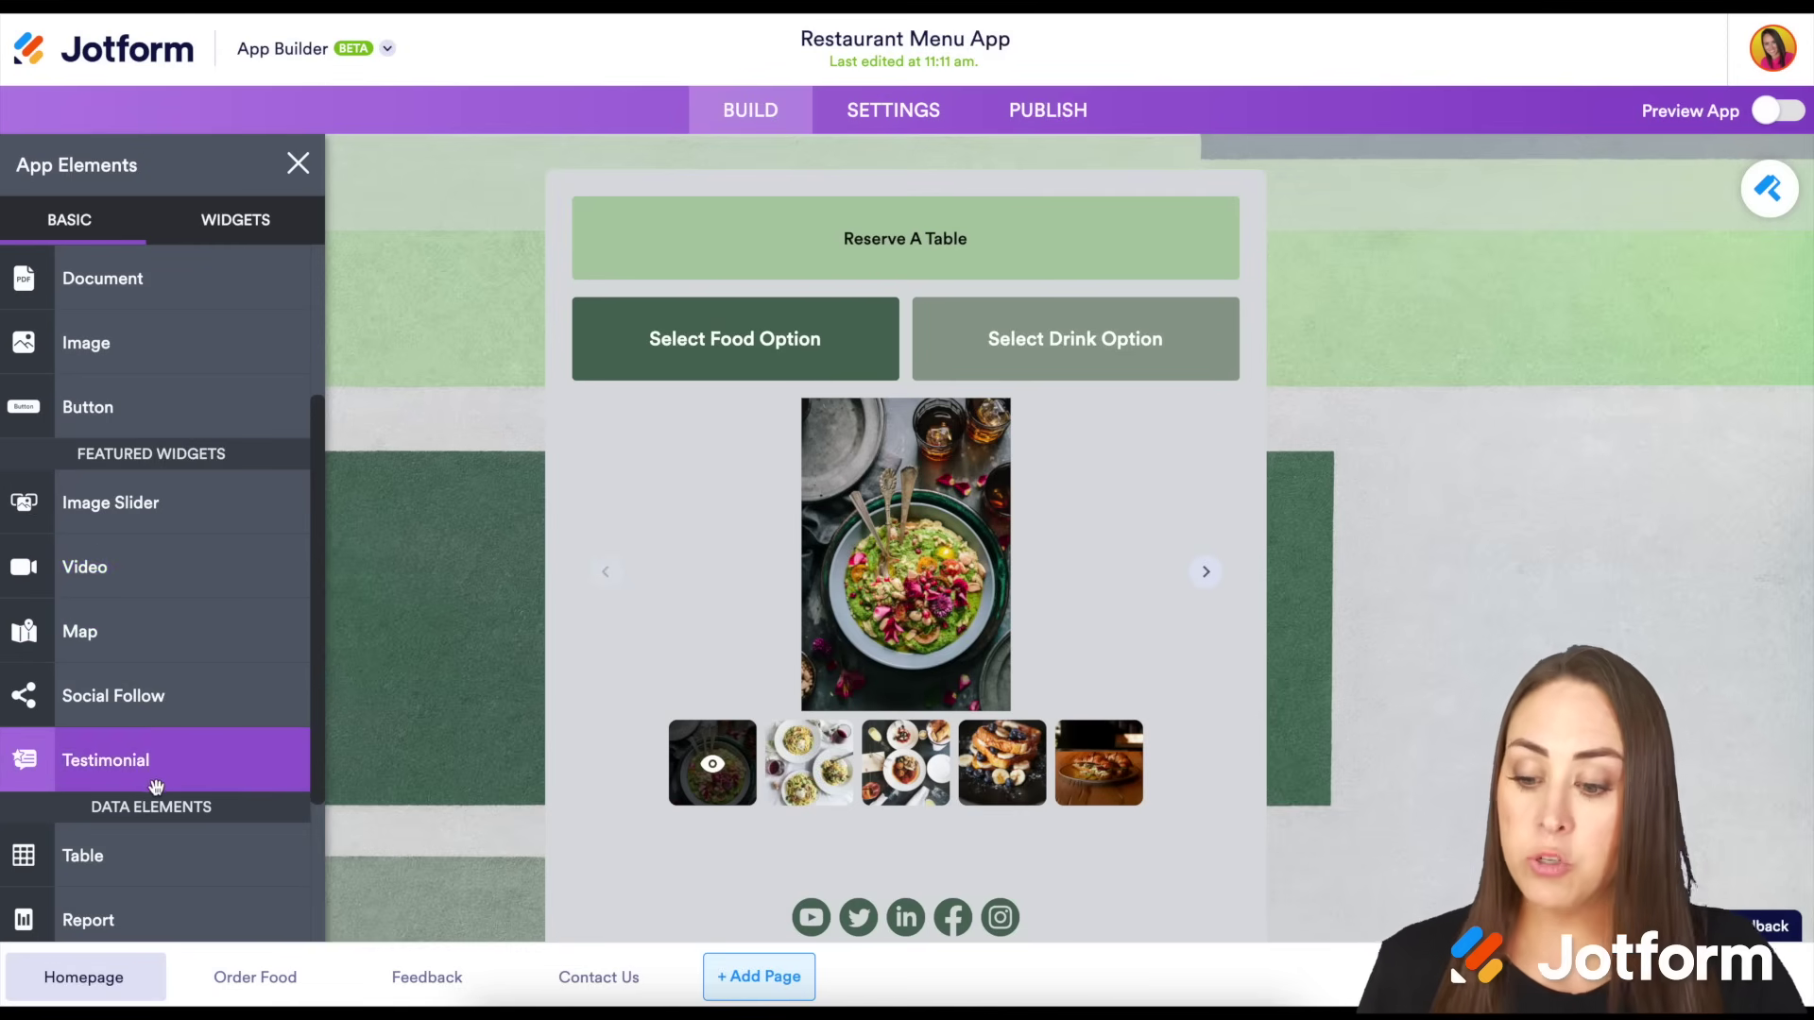
{"action": "scroll", "coordinate": [156, 776], "scroll_direction": "down", "scroll_amount": 3}
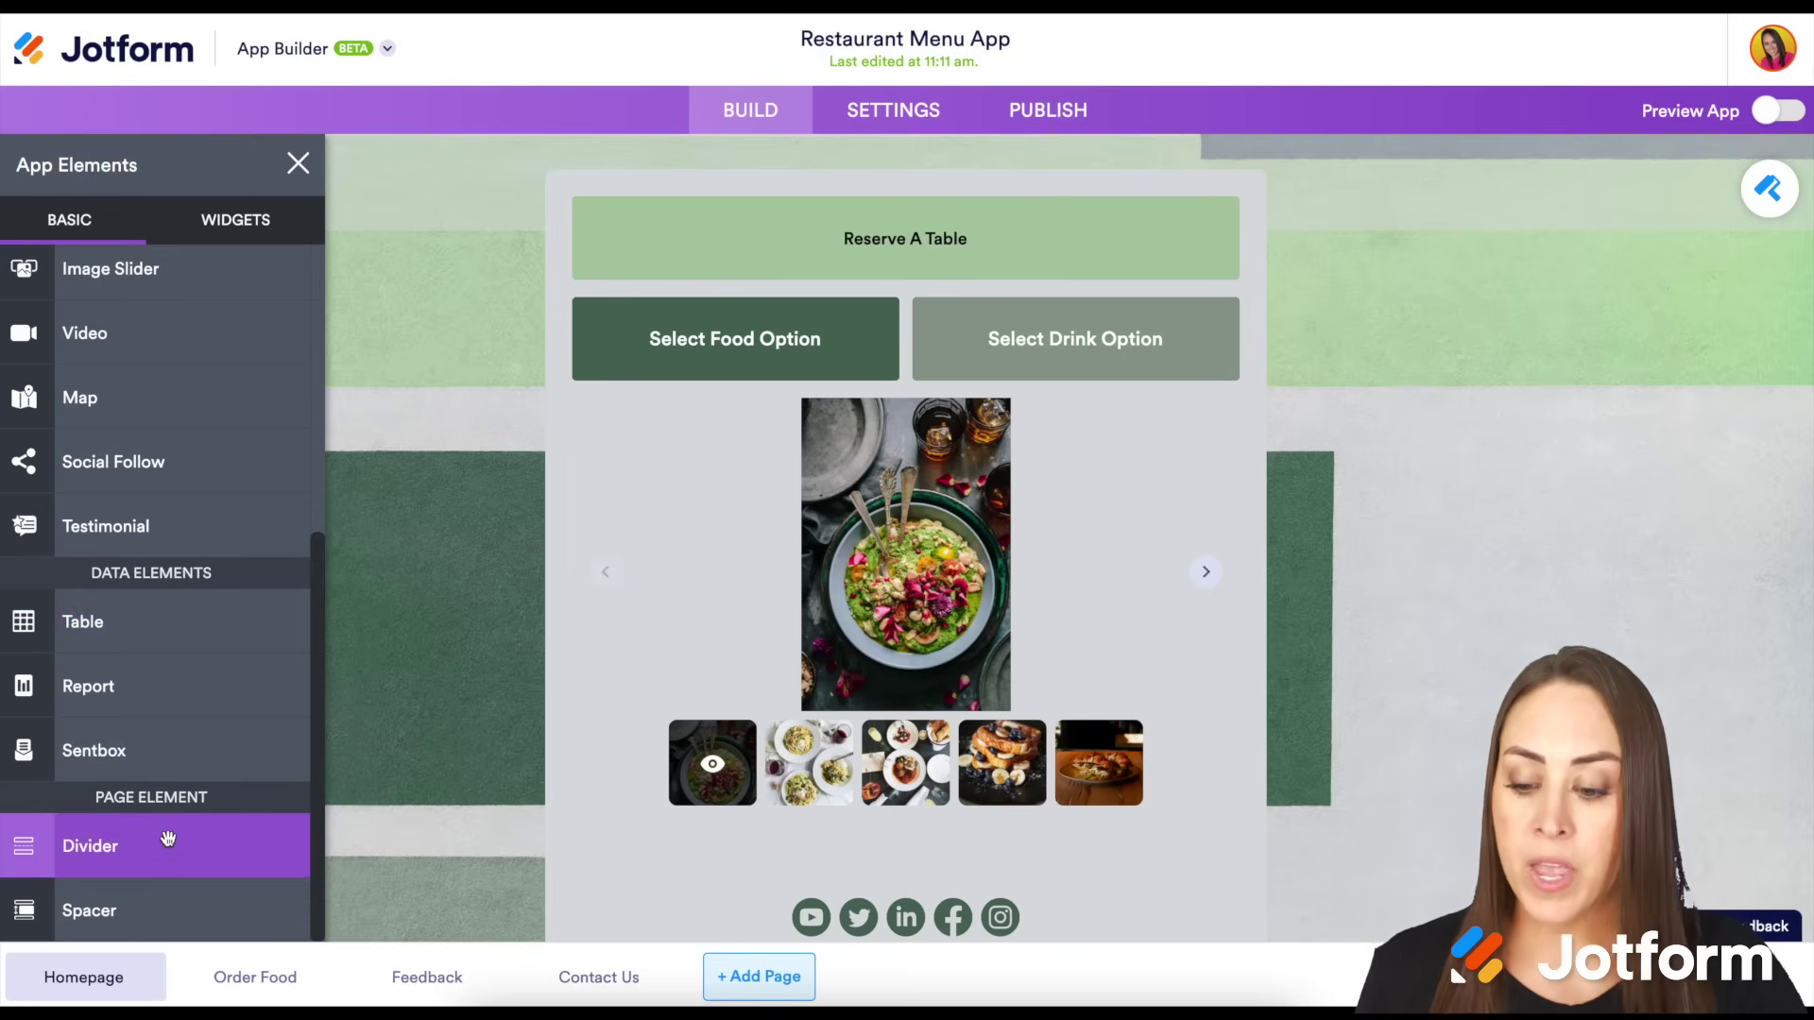
{"action": "scroll", "coordinate": [168, 838], "scroll_direction": "up", "scroll_amount": 5}
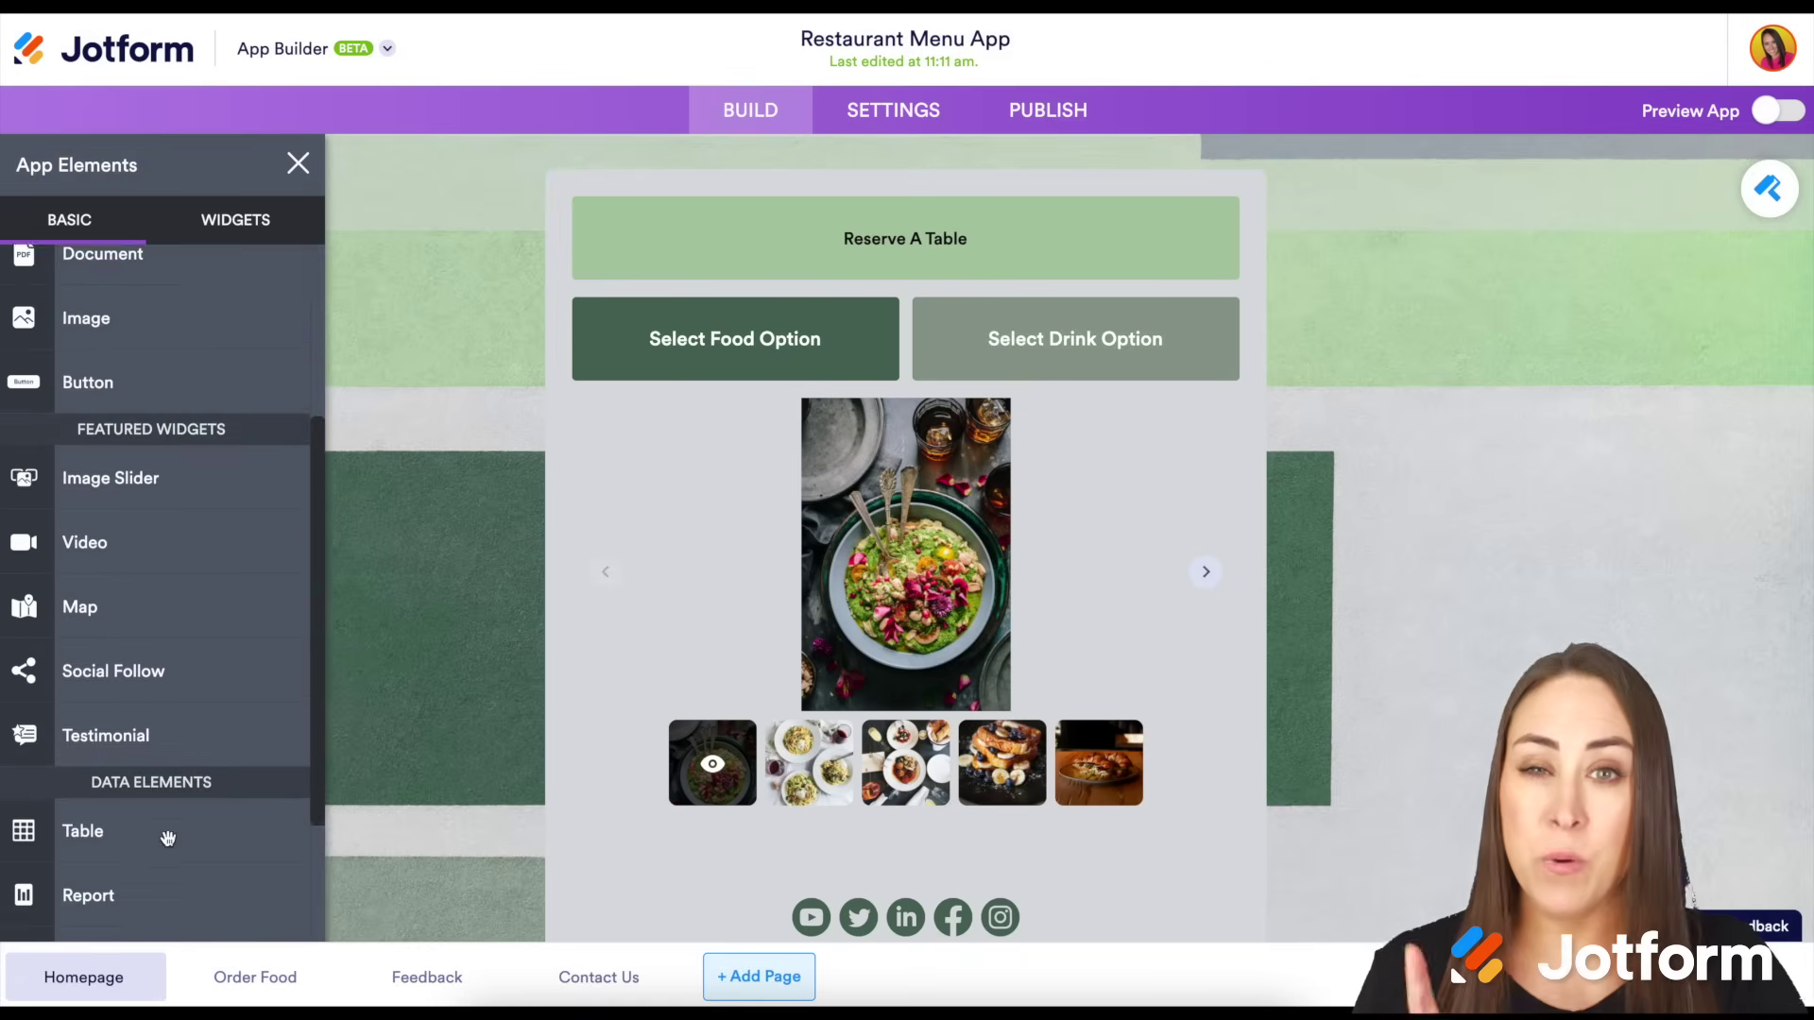
{"action": "left_click", "coordinate": [235, 219]}
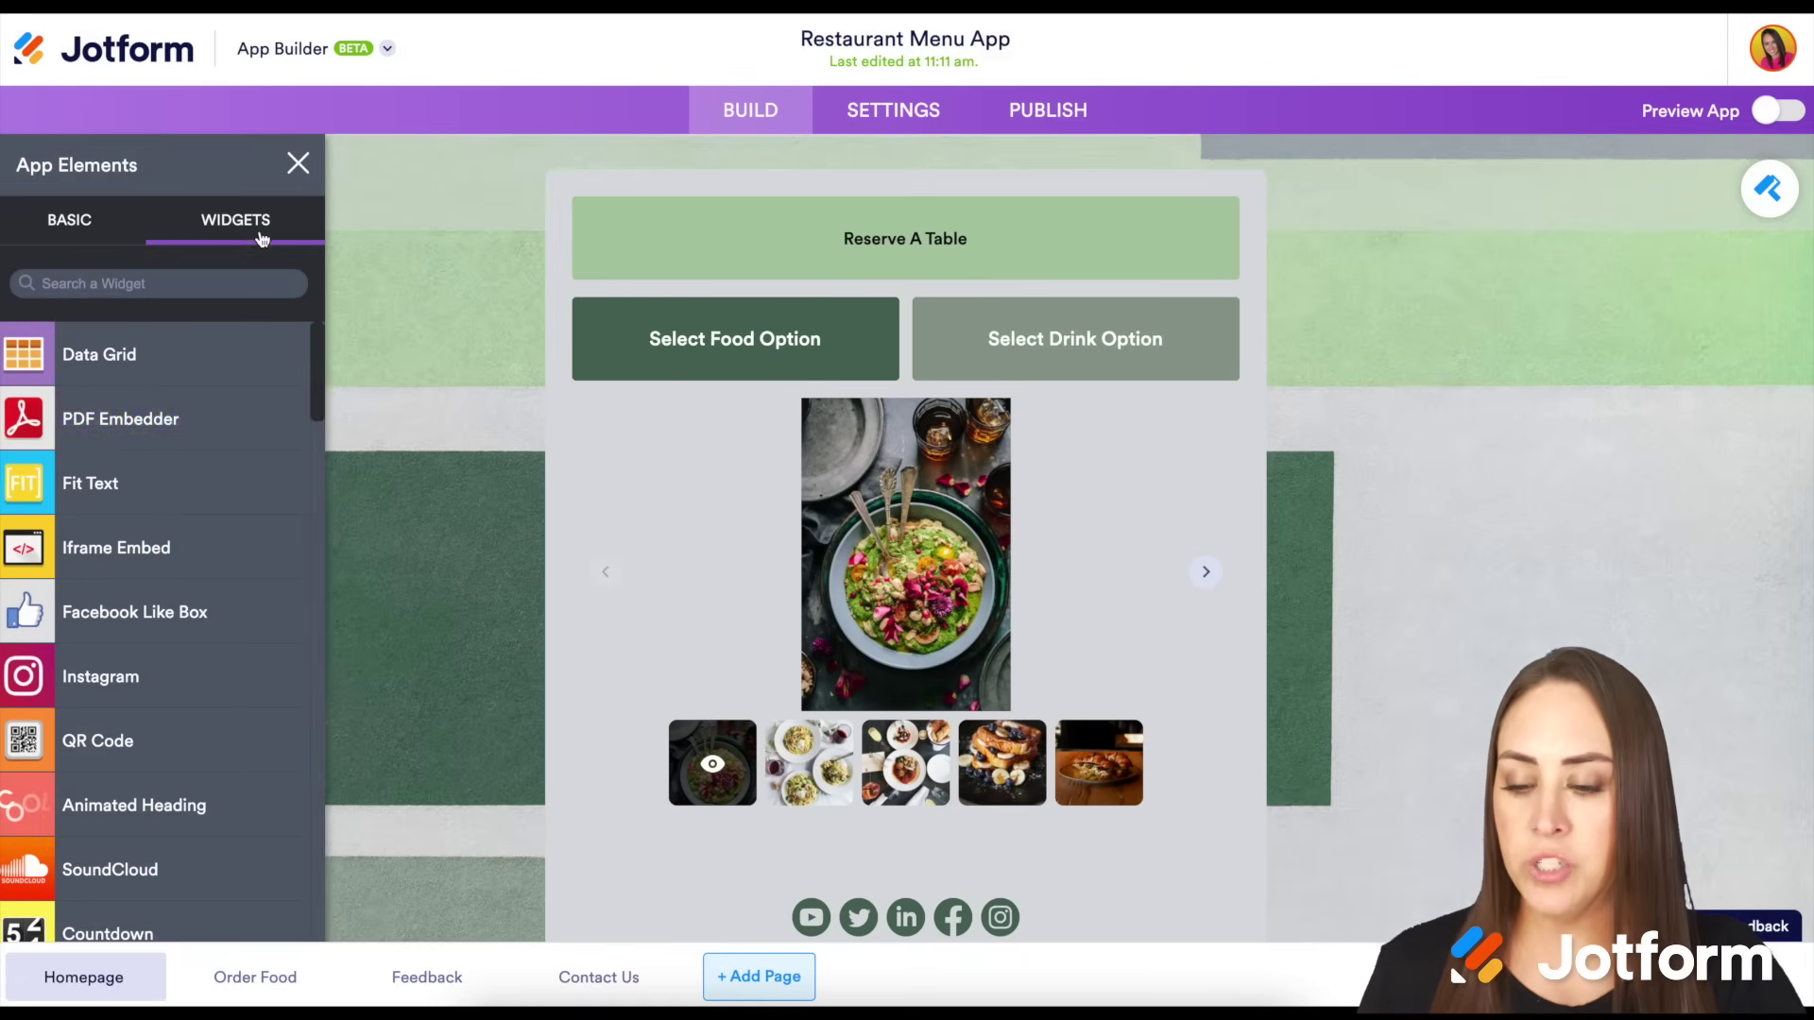
{"action": "scroll", "coordinate": [230, 694], "scroll_direction": "down", "scroll_amount": 3}
{"action": "scroll", "coordinate": [230, 695], "scroll_direction": "down", "scroll_amount": 5}
{"action": "scroll", "coordinate": [229, 694], "scroll_direction": "up", "scroll_amount": 4}
{"action": "scroll", "coordinate": [229, 695], "scroll_direction": "up", "scroll_amount": 5}
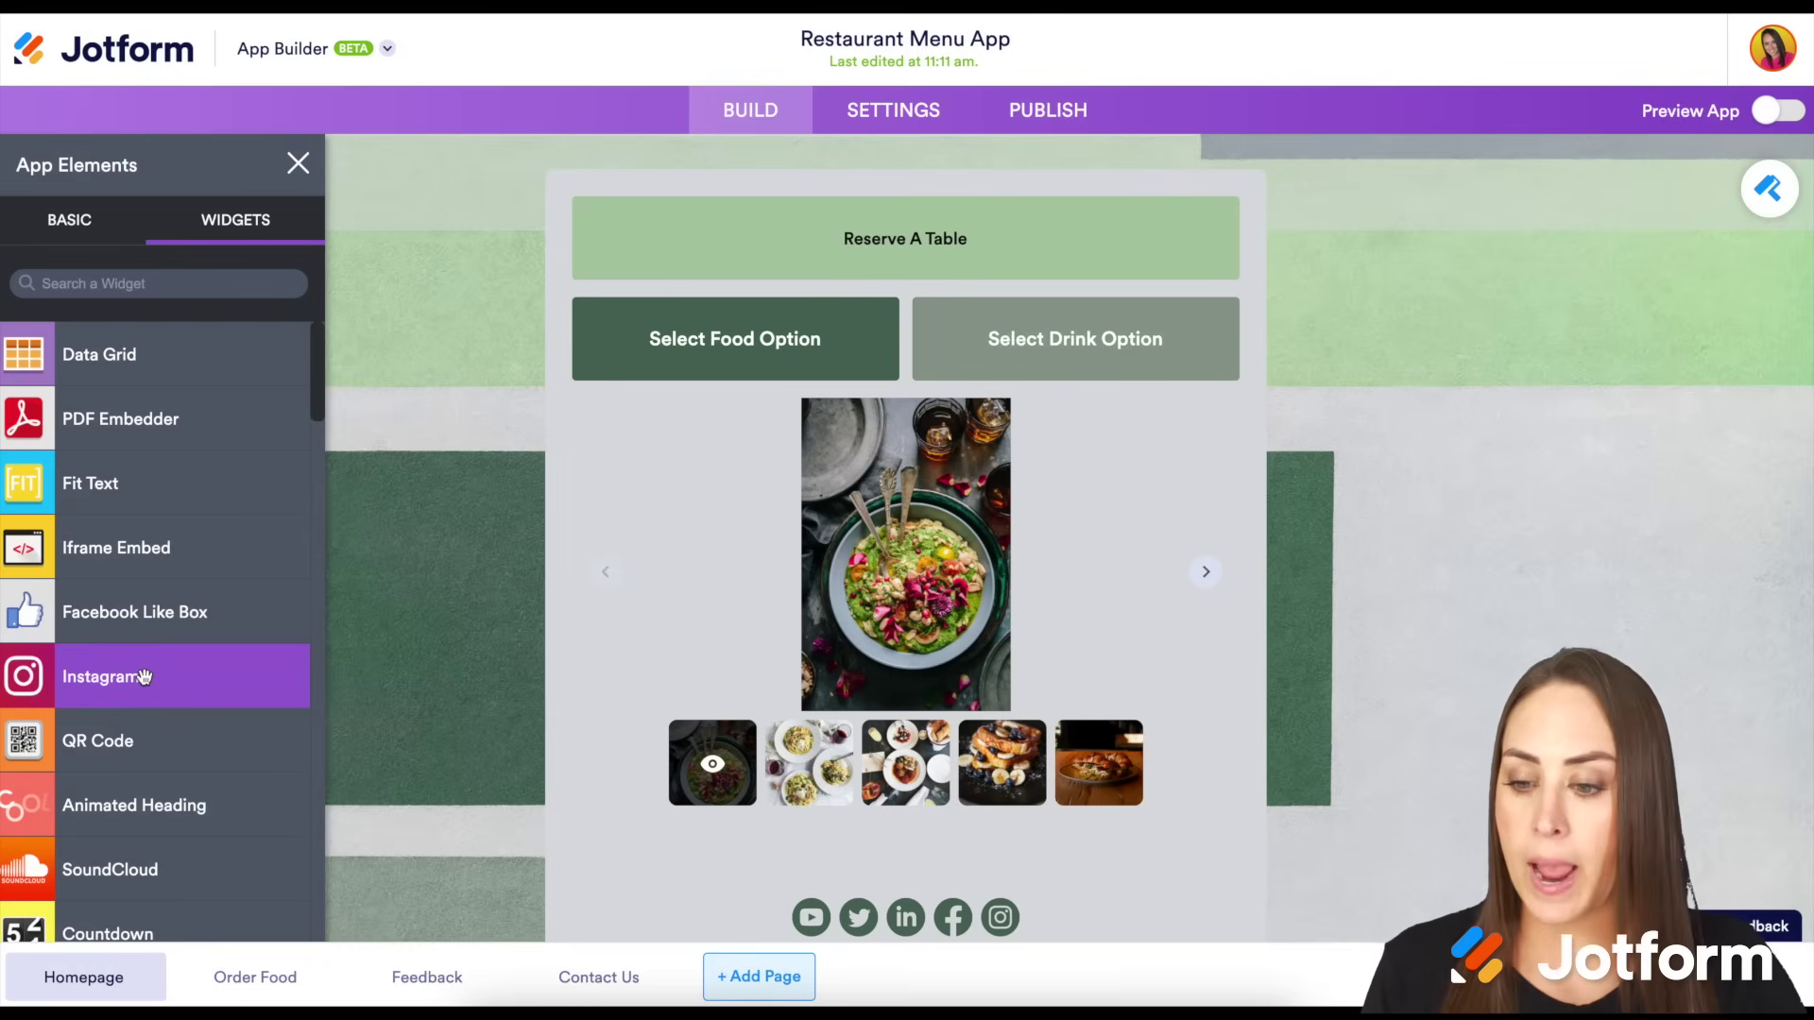
{"action": "left_click", "coordinate": [65, 226]}
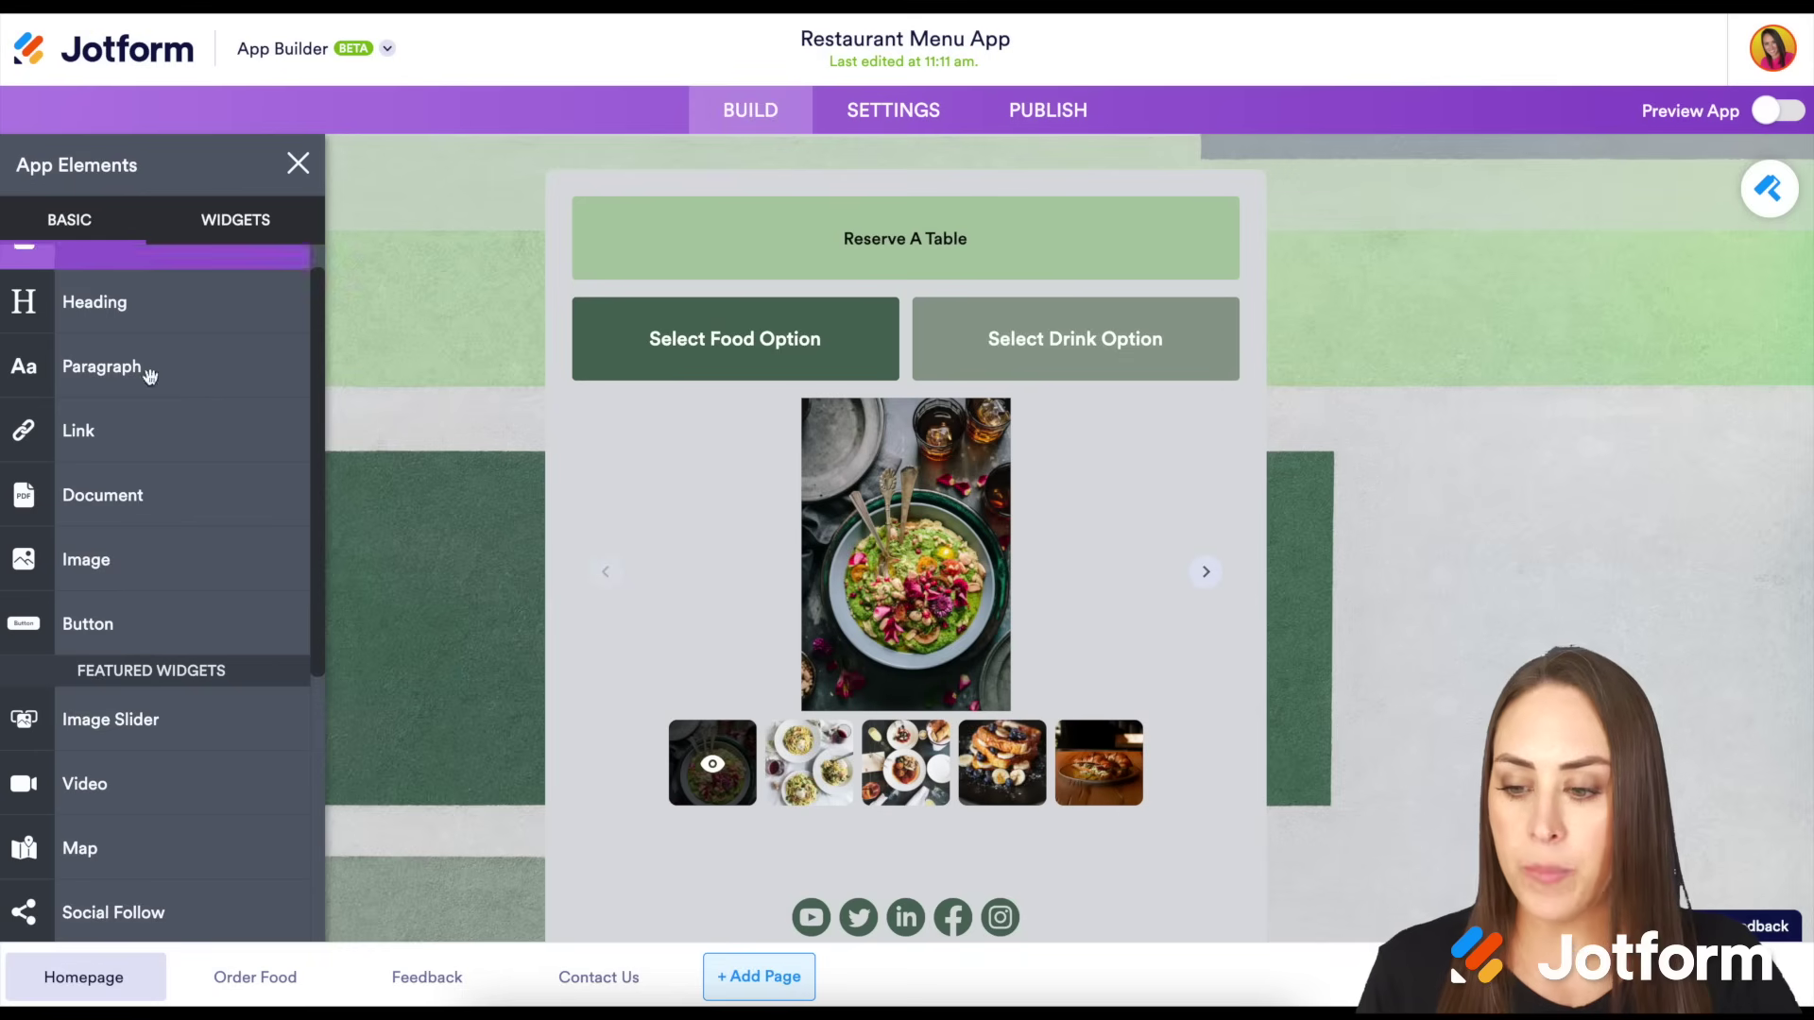
{"action": "scroll", "coordinate": [150, 376], "scroll_direction": "up", "scroll_amount": 1}
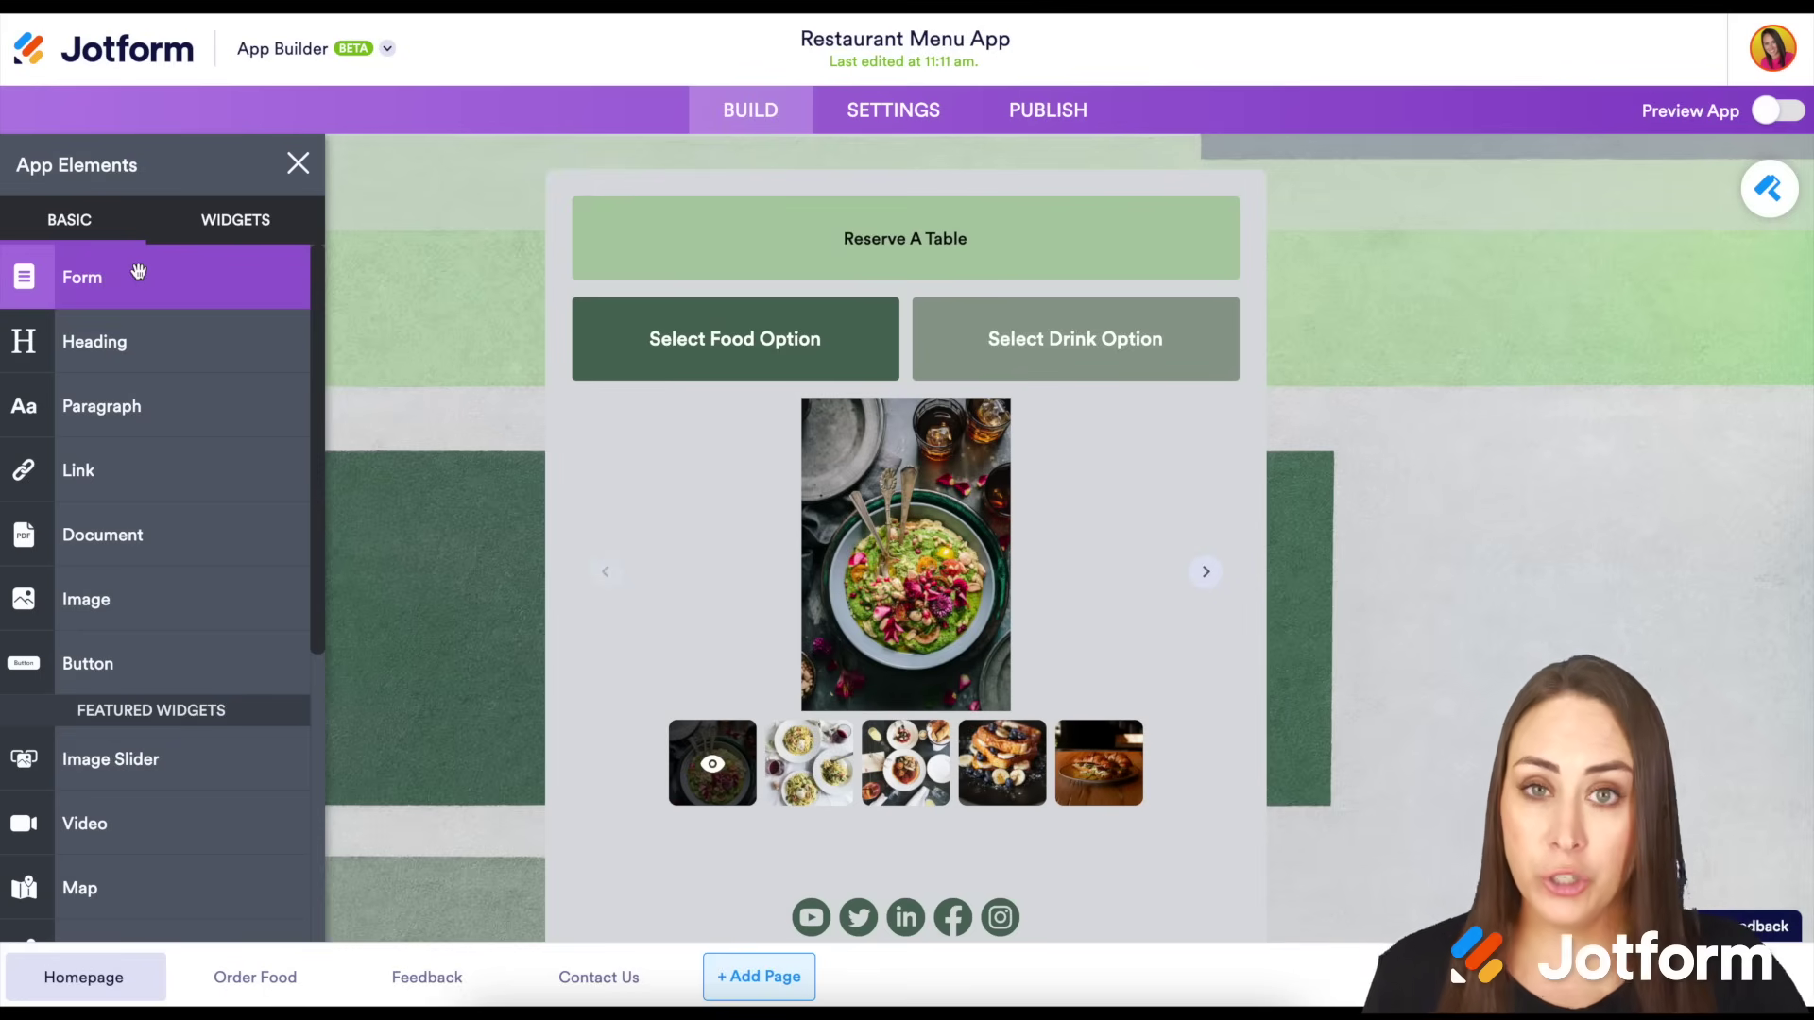
Drop a Form element above Reserve A Table and add the Connect With Me form
{"action": "left_click_drag", "start_coordinate": [147, 270], "coordinate": [893, 312]}
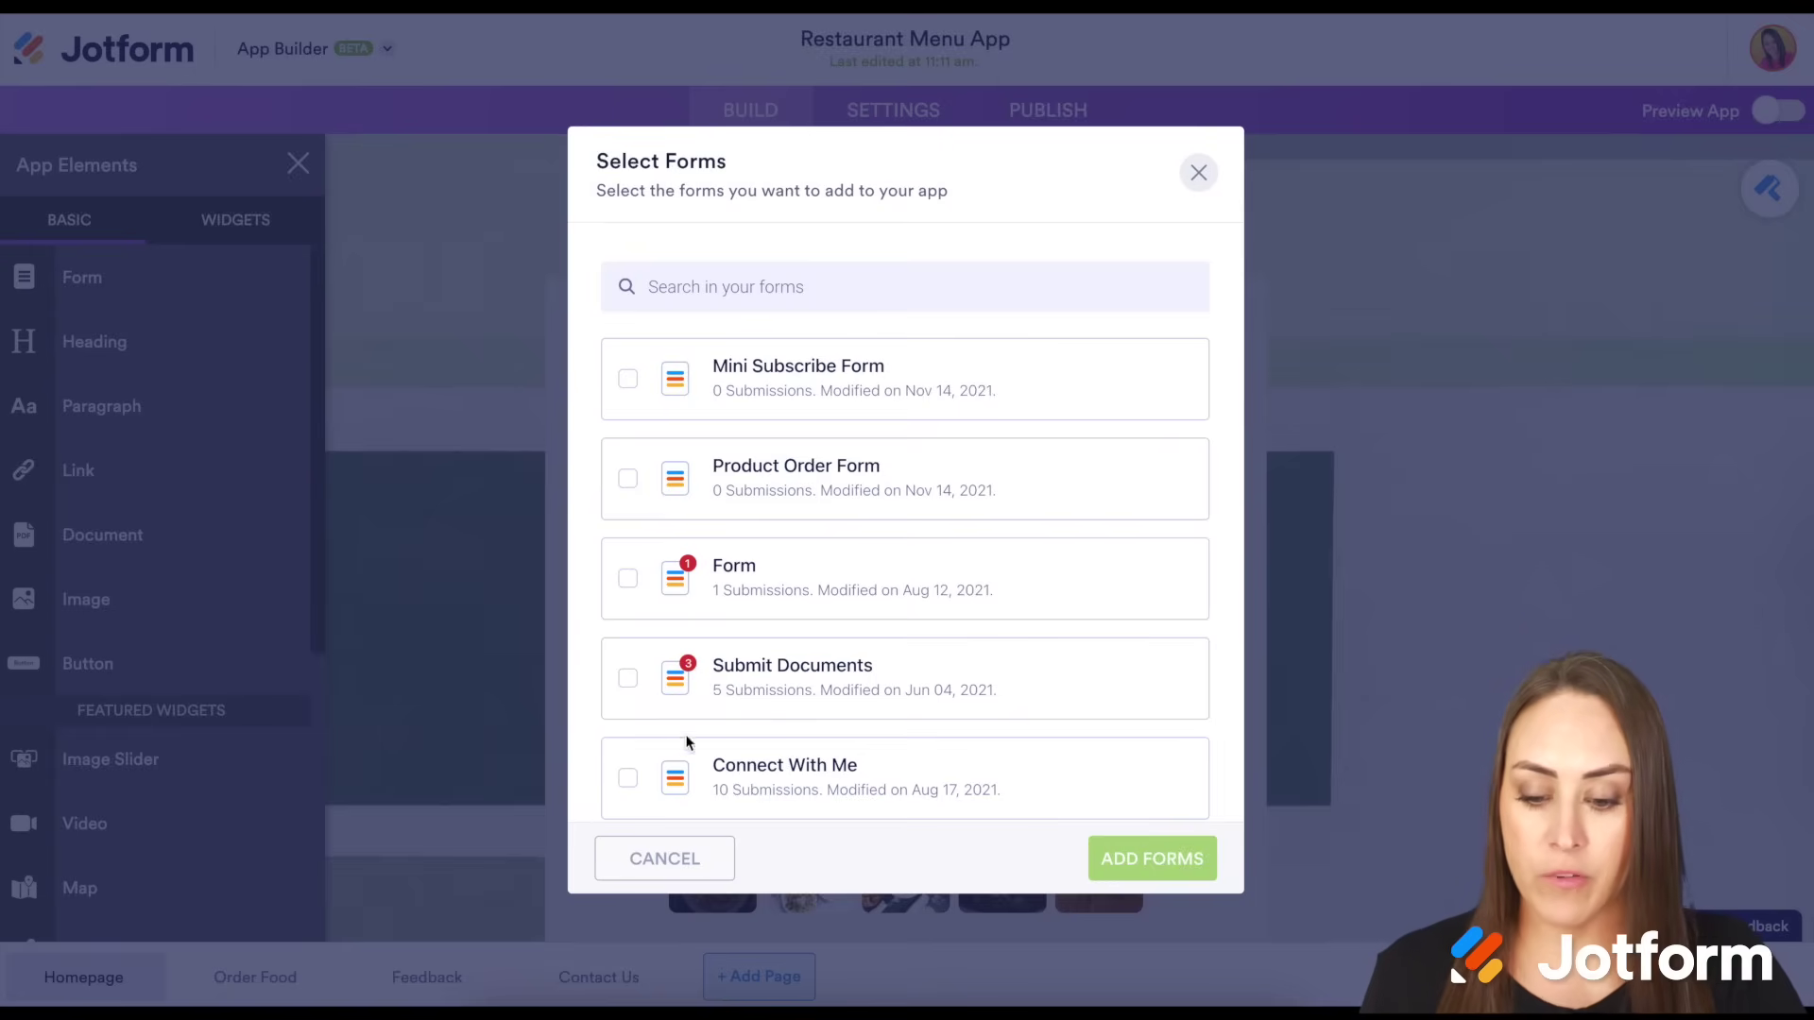
{"action": "left_click", "coordinate": [627, 777]}
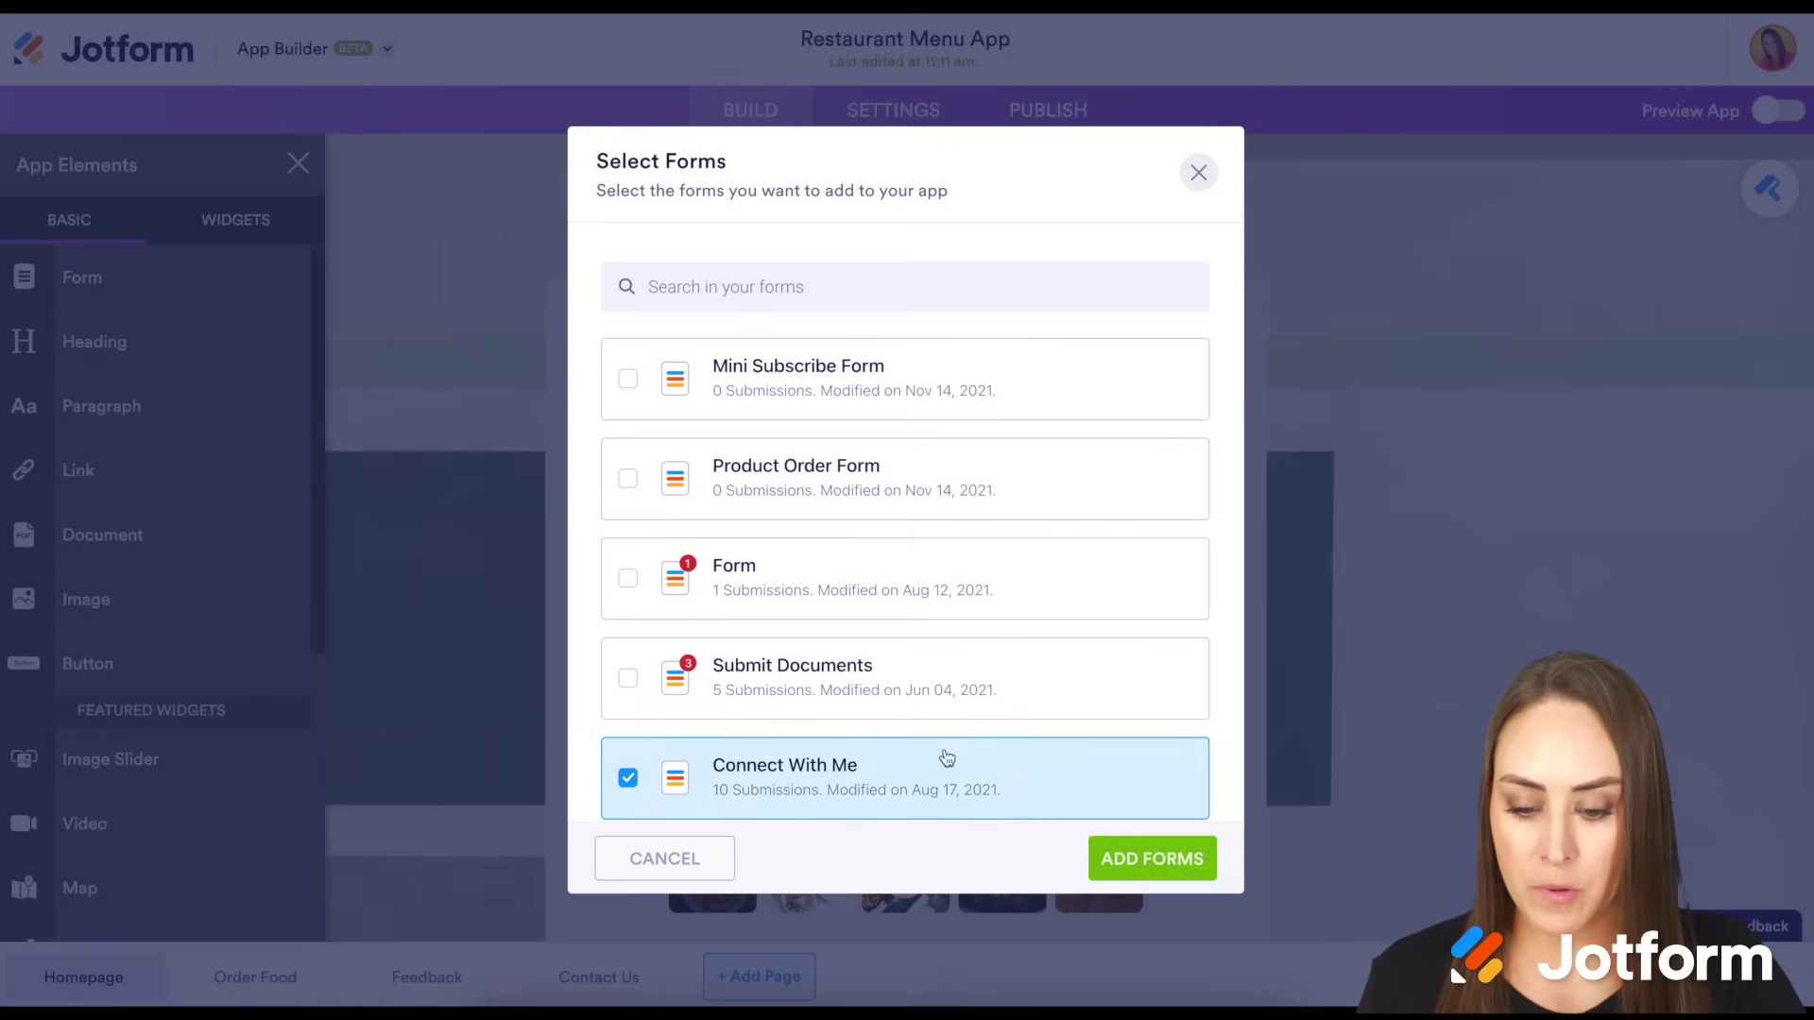
{"action": "left_click", "coordinate": [1124, 858]}
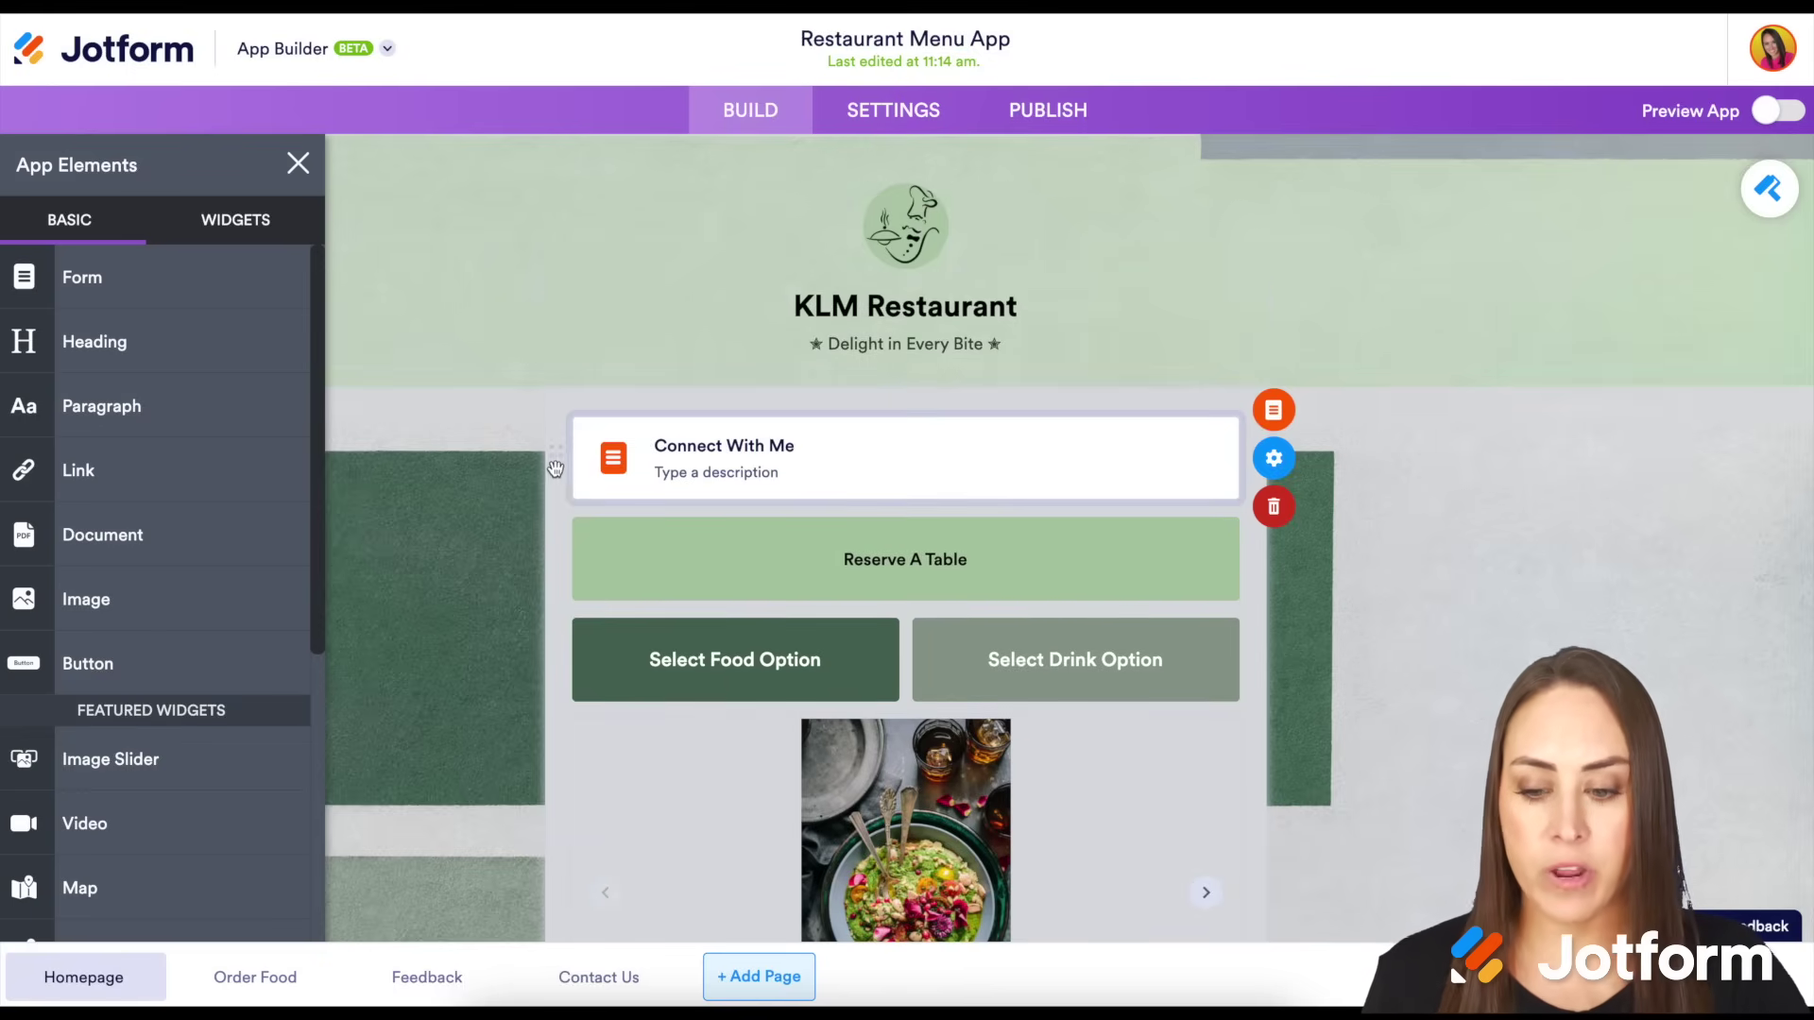
Nudge the Connect With Me card, then open its properties on the Style tab
{"action": "left_click_drag", "start_coordinate": [861, 458], "coordinate": [863, 482]}
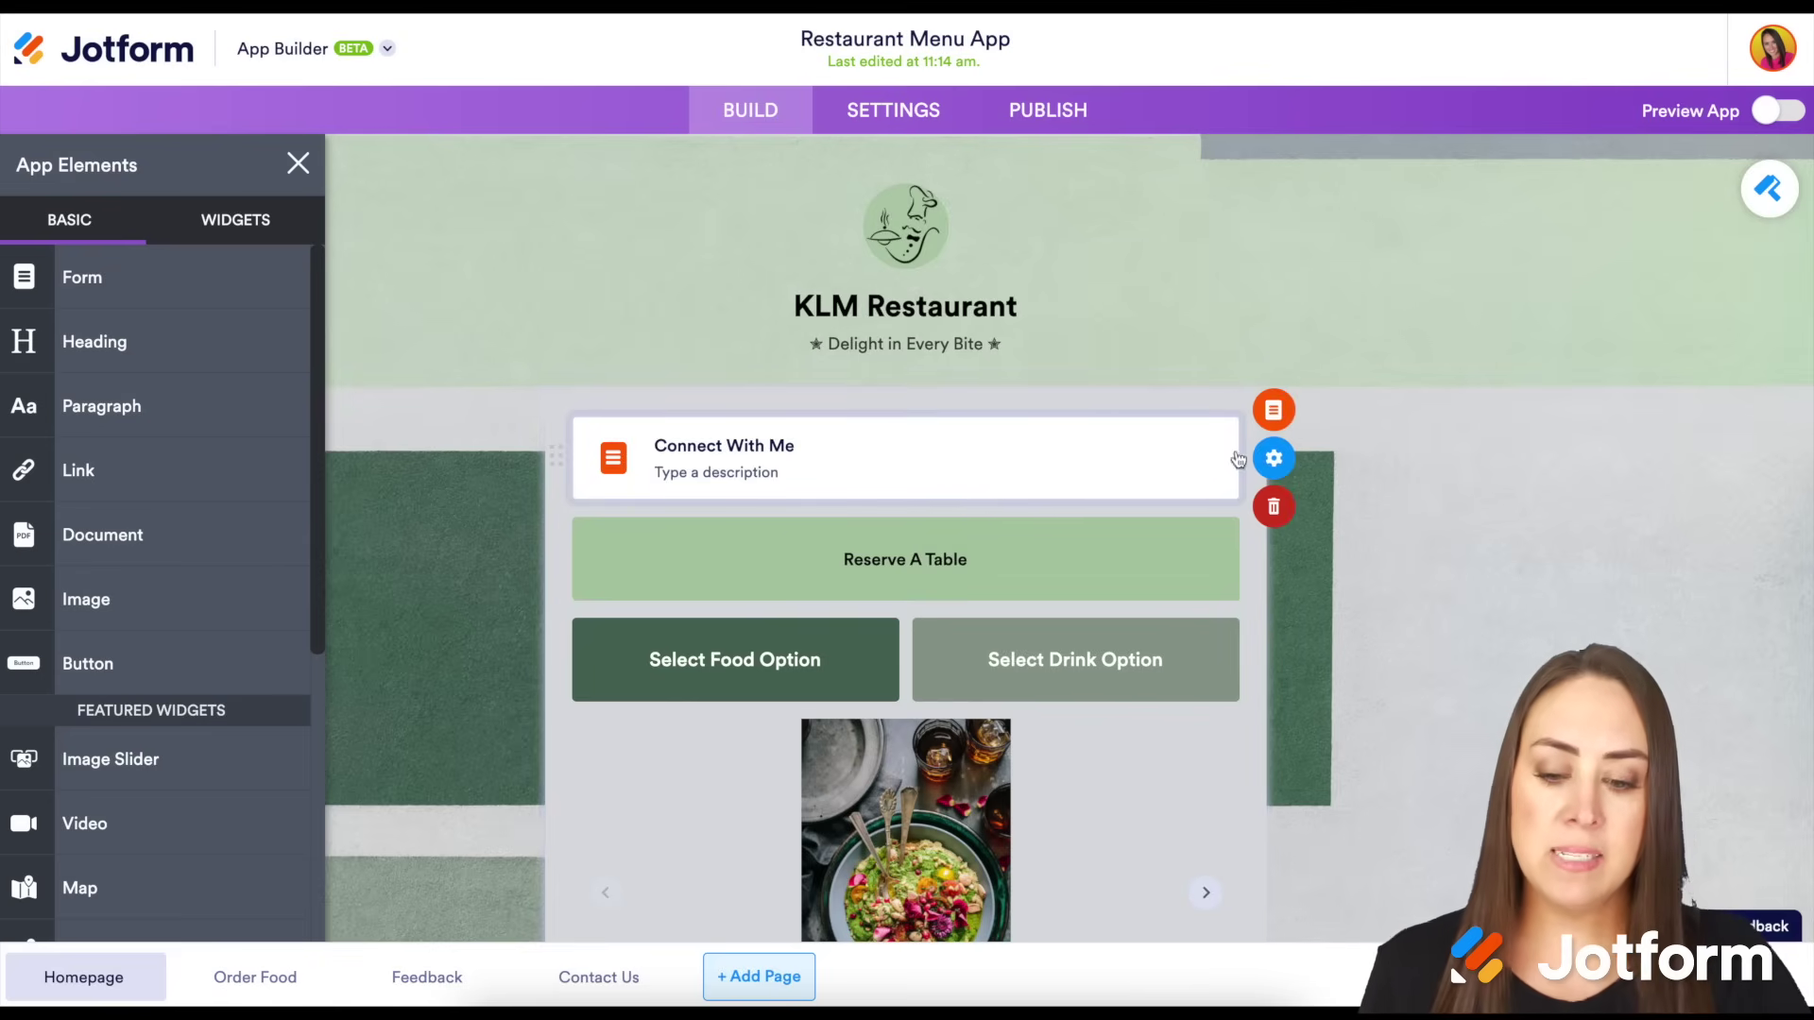
{"action": "left_click", "coordinate": [1283, 461]}
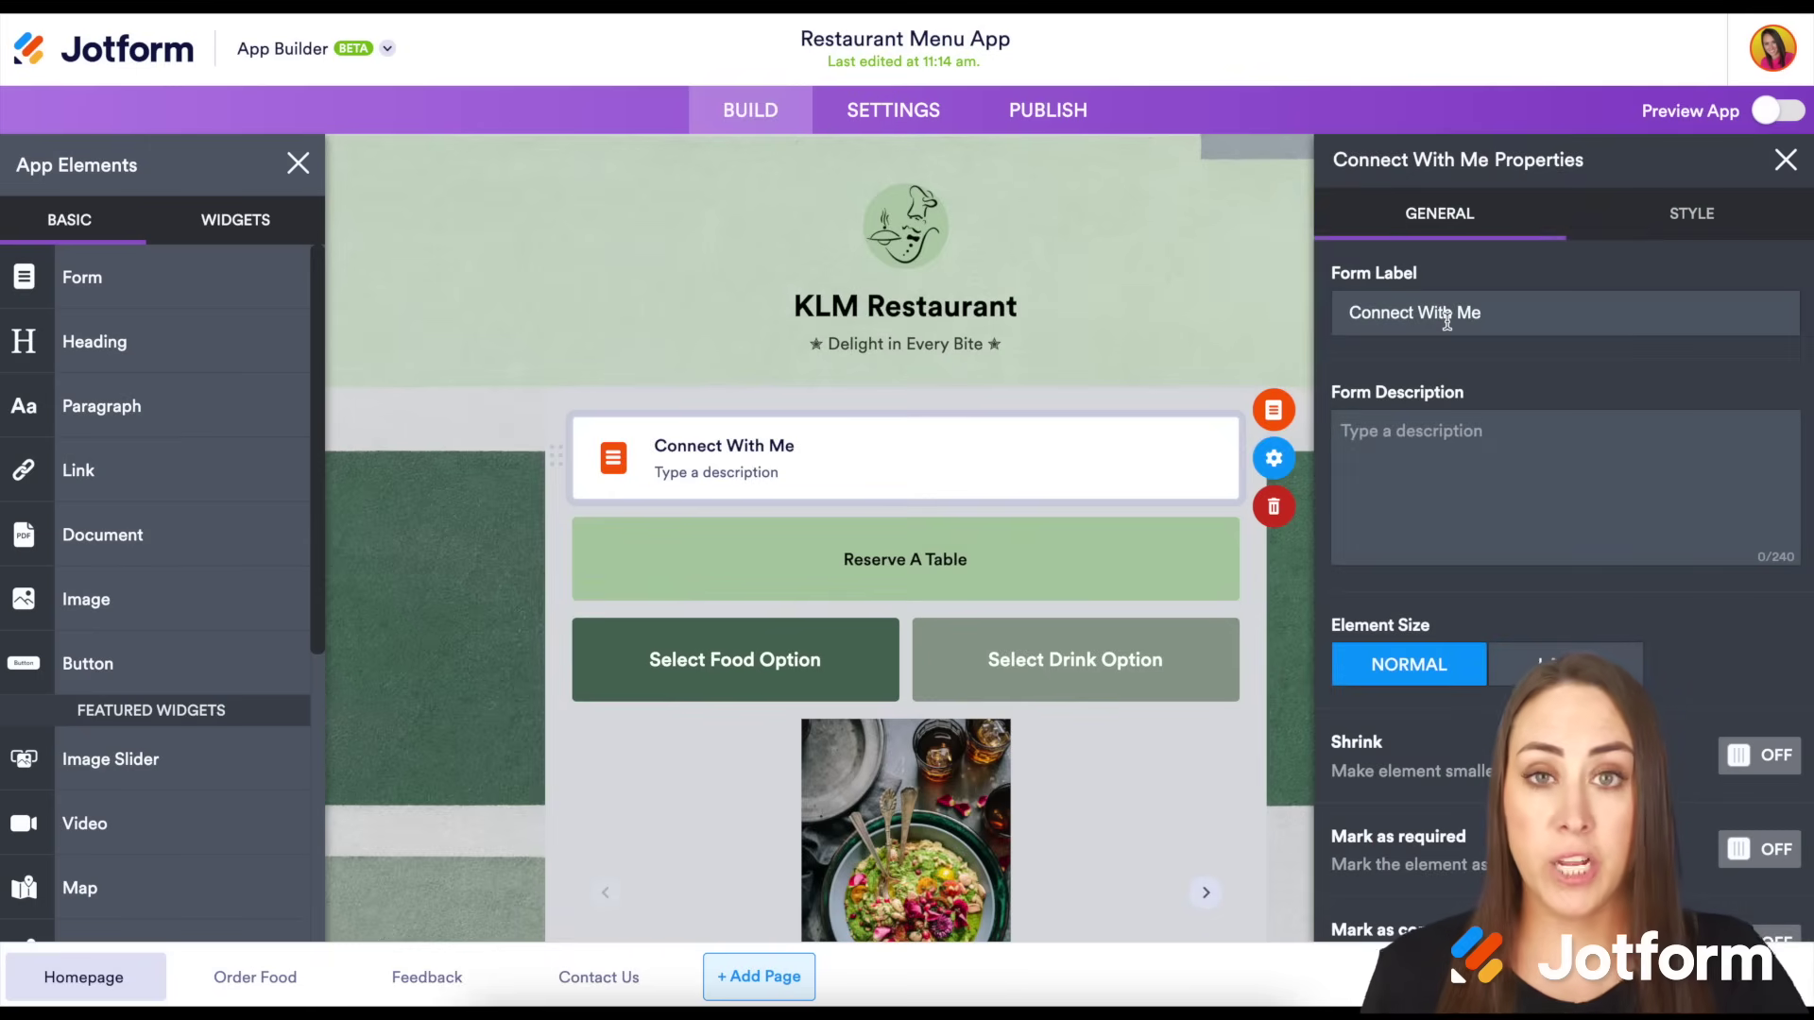
{"action": "scroll", "coordinate": [1454, 582], "scroll_direction": "down", "scroll_amount": 1}
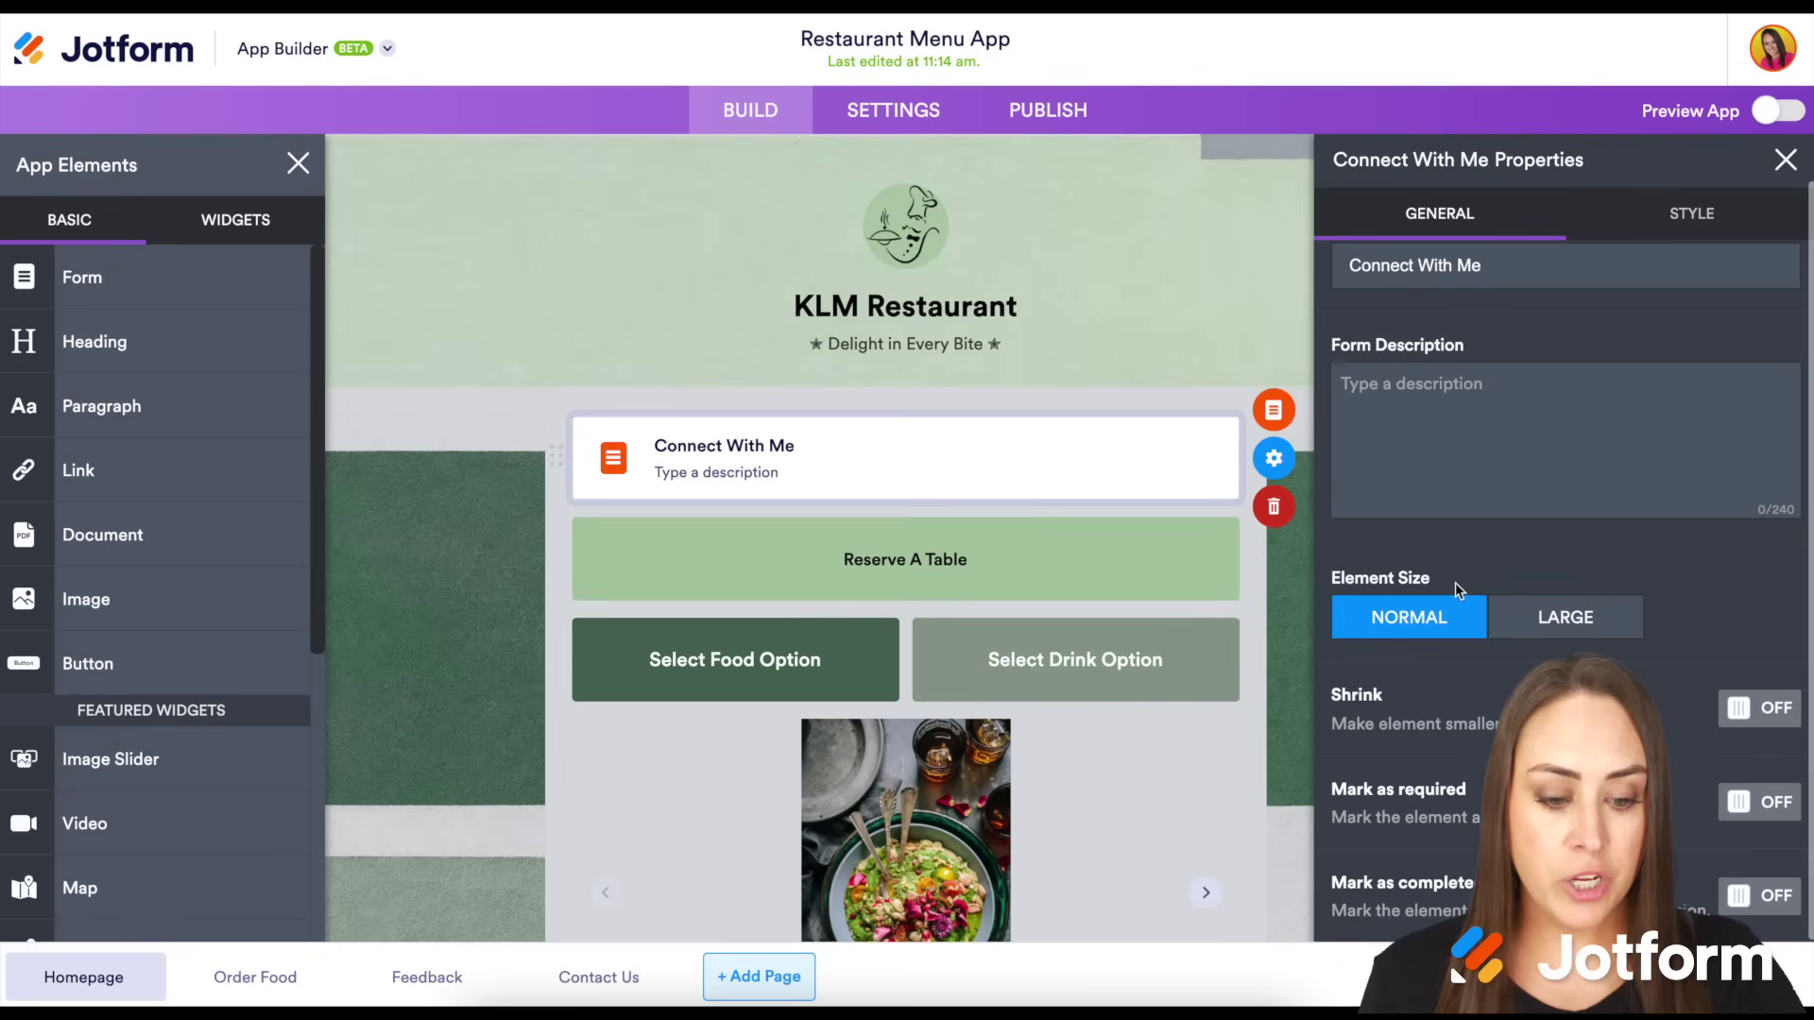
{"action": "left_click", "coordinate": [1690, 222]}
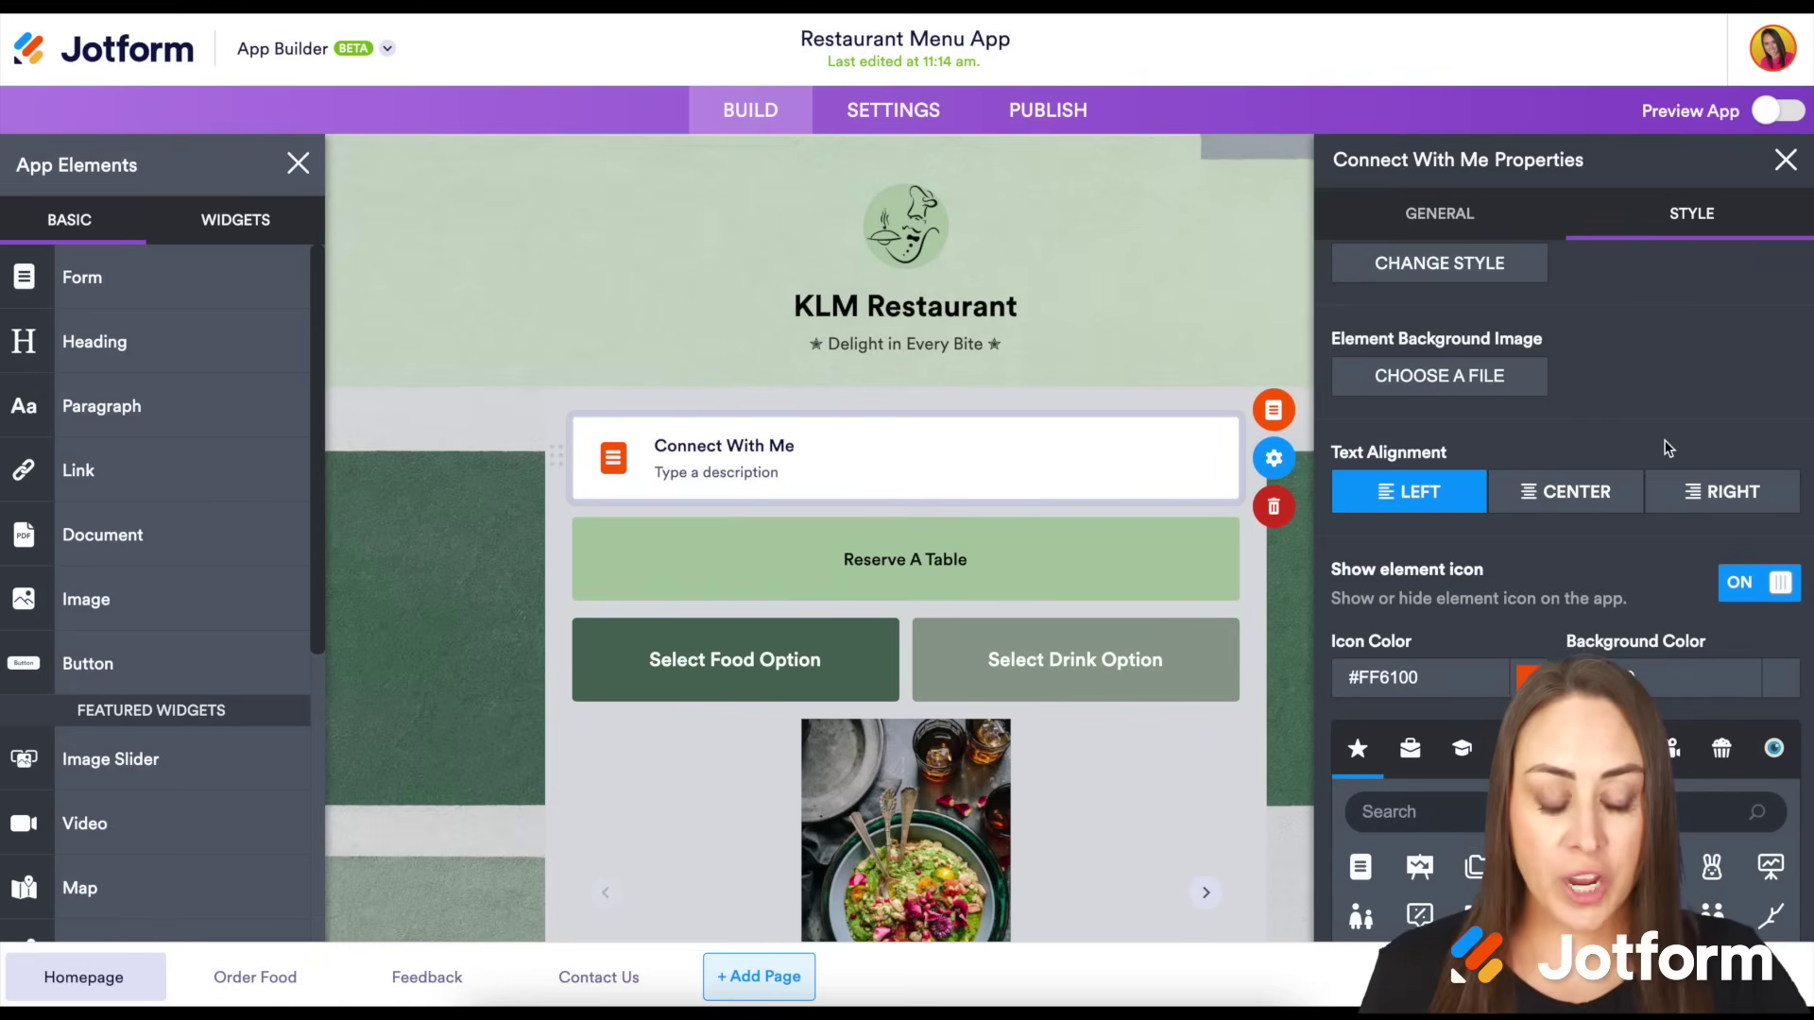
Give the Connect With Me form a custom off-white #fbfafa background
{"action": "left_click", "coordinate": [1473, 268]}
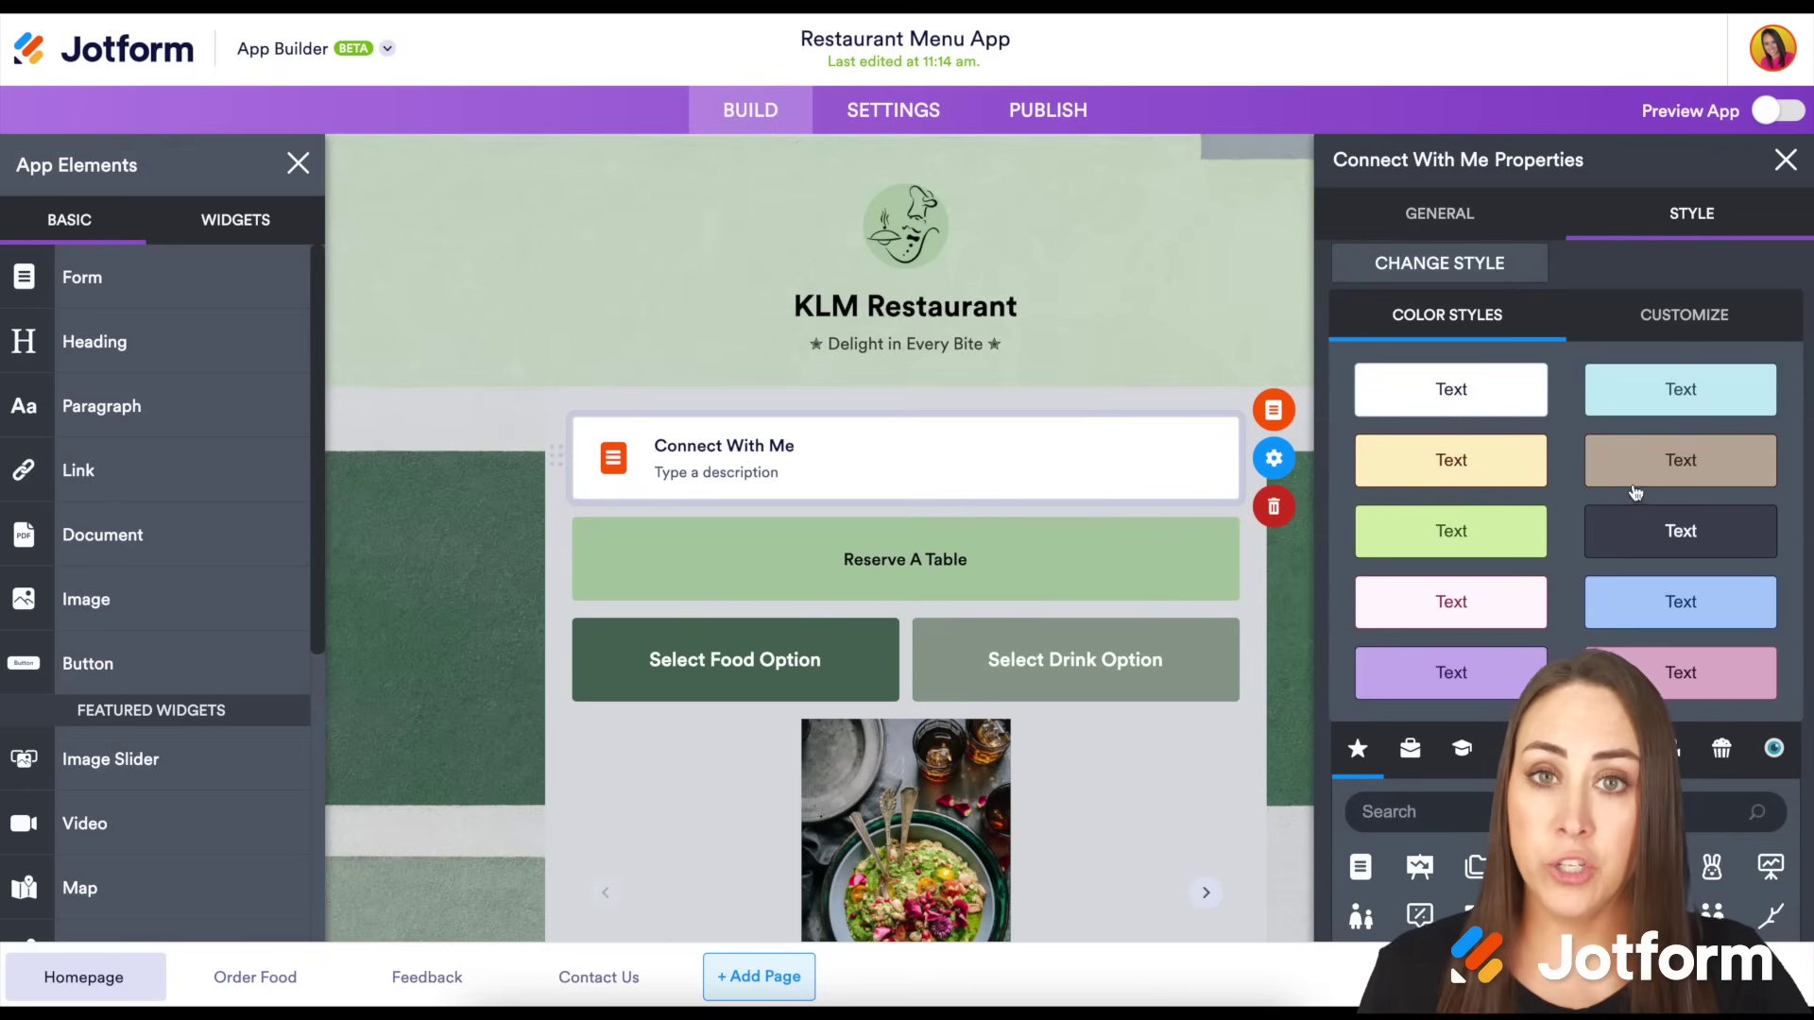
{"action": "left_click", "coordinate": [1684, 315]}
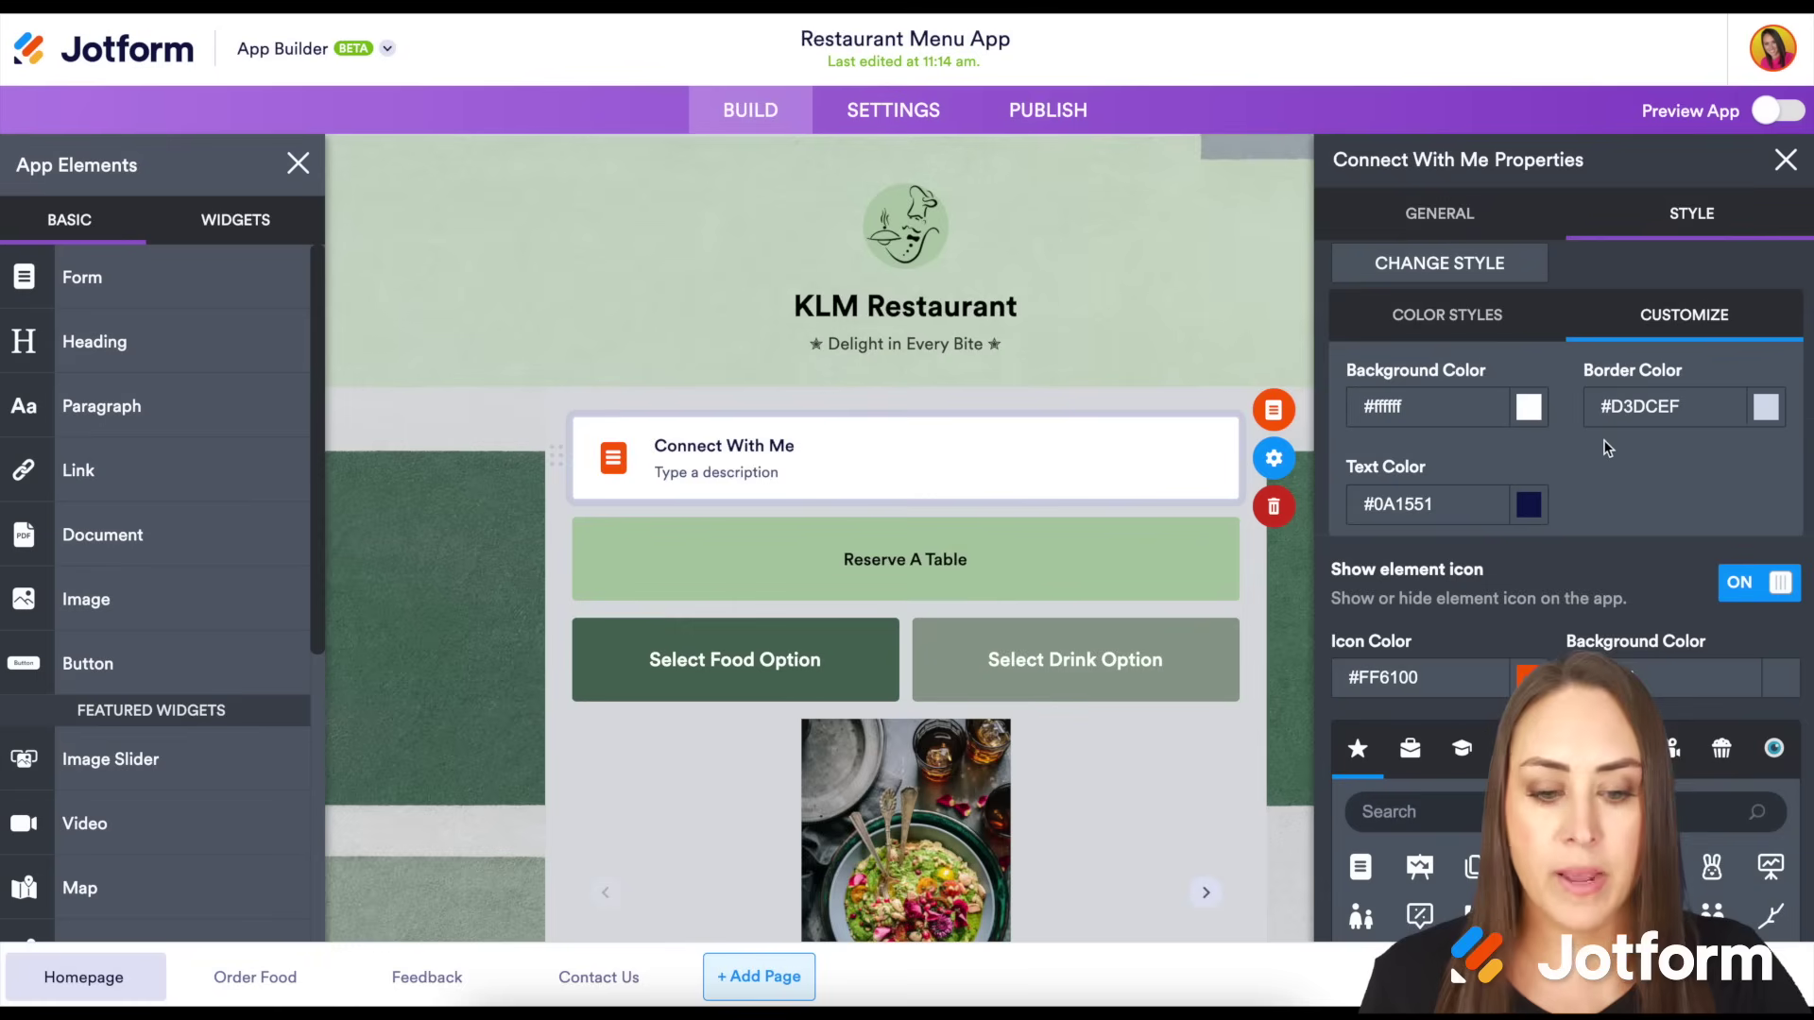
{"action": "left_click", "coordinate": [1388, 414]}
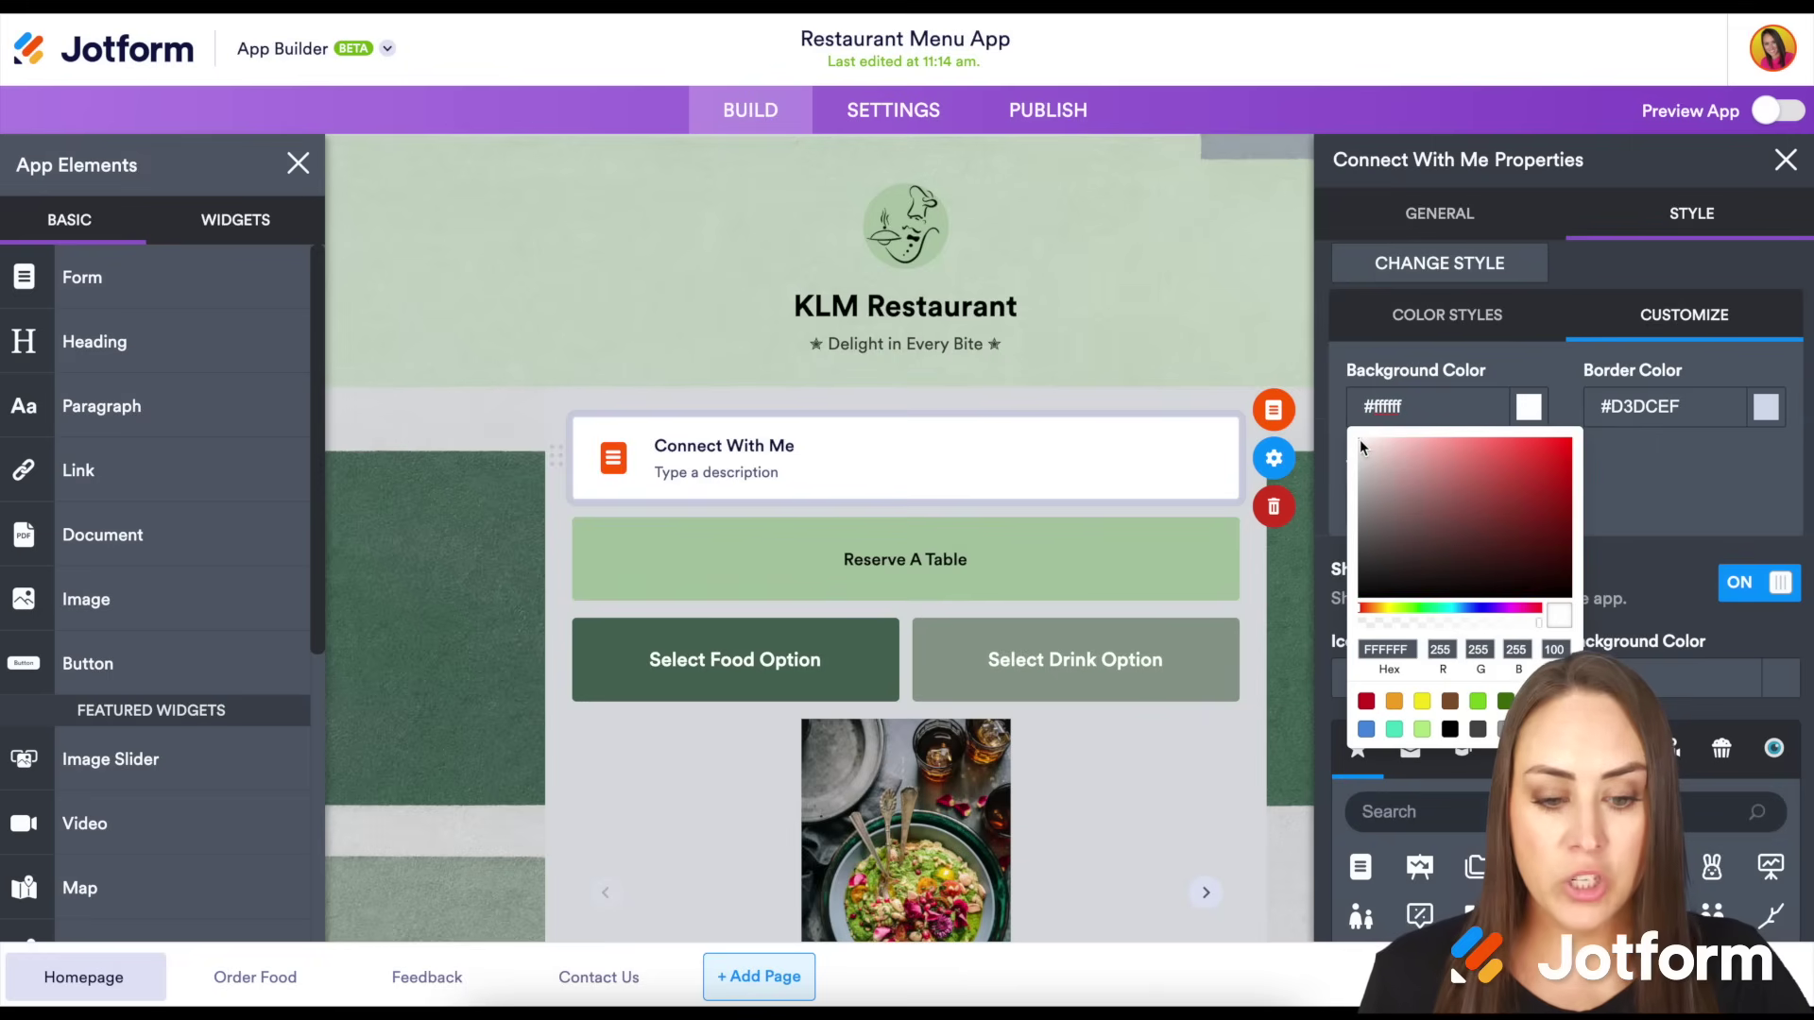
{"action": "left_click", "coordinate": [1359, 450]}
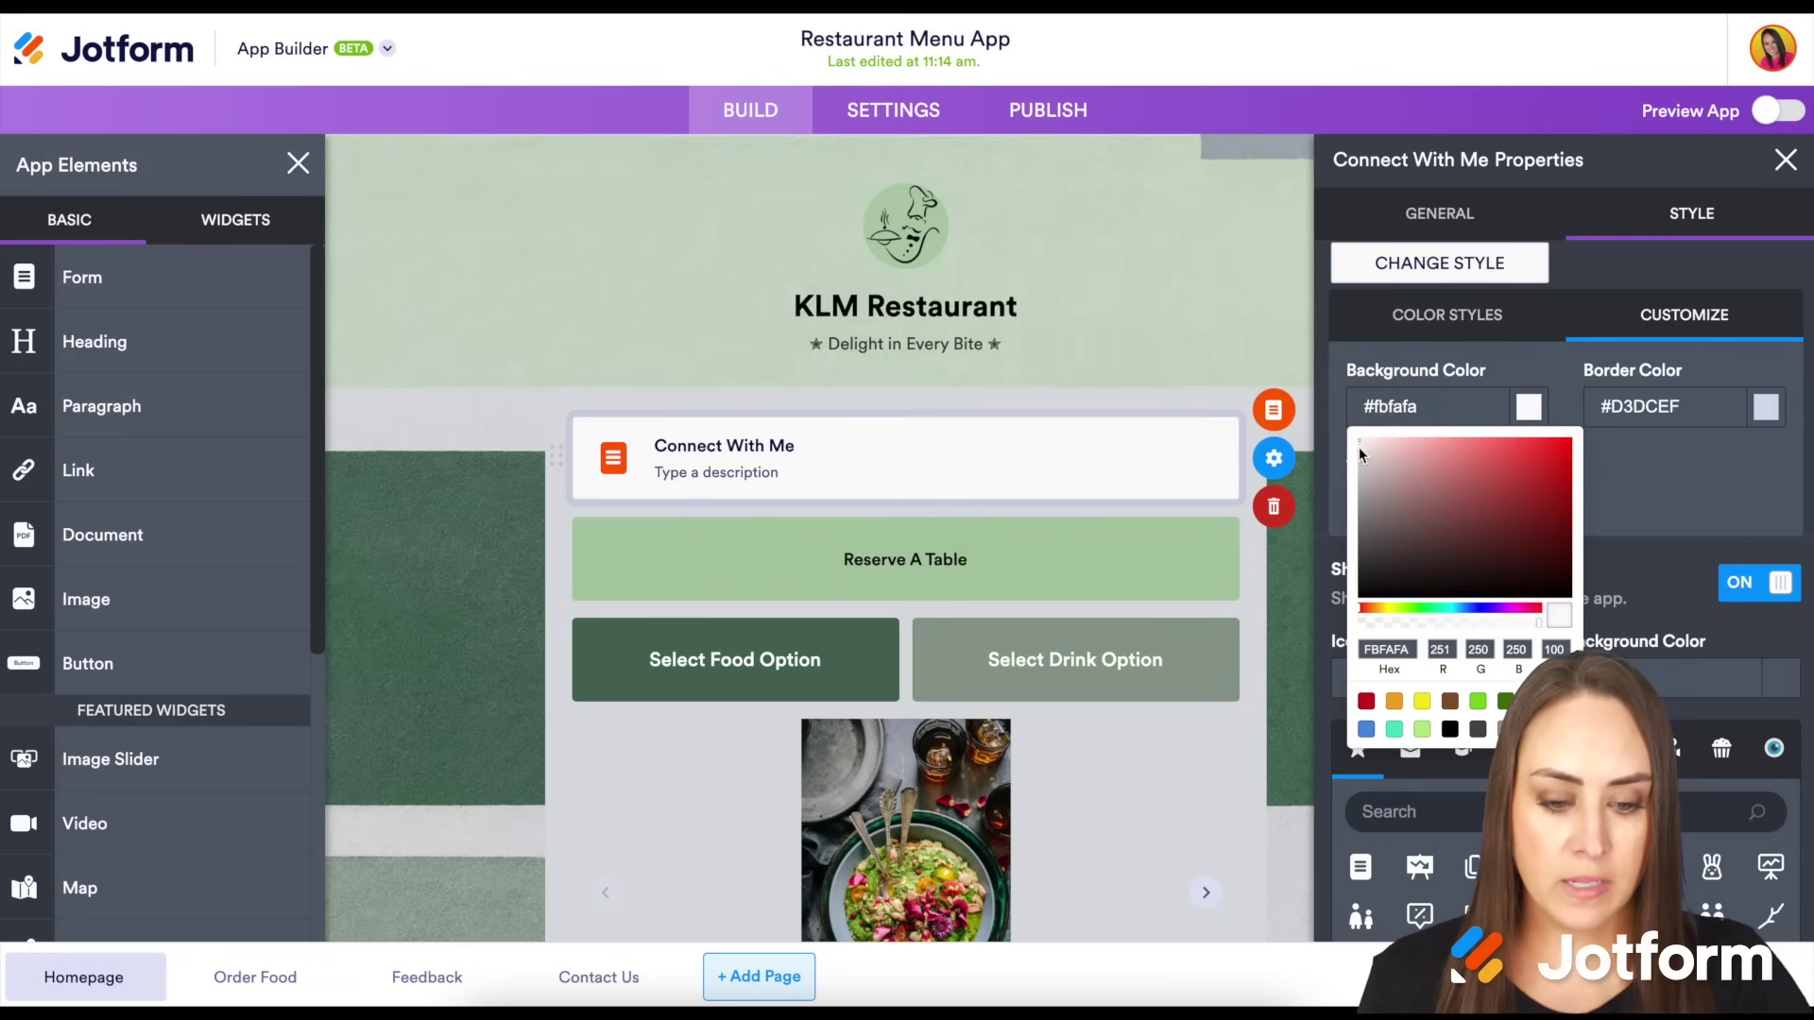
{"action": "left_click", "coordinate": [1695, 490]}
Choose the mail envelope icon for Connect With Me and close its properties
{"action": "scroll", "coordinate": [1695, 500], "scroll_direction": "down", "scroll_amount": 3}
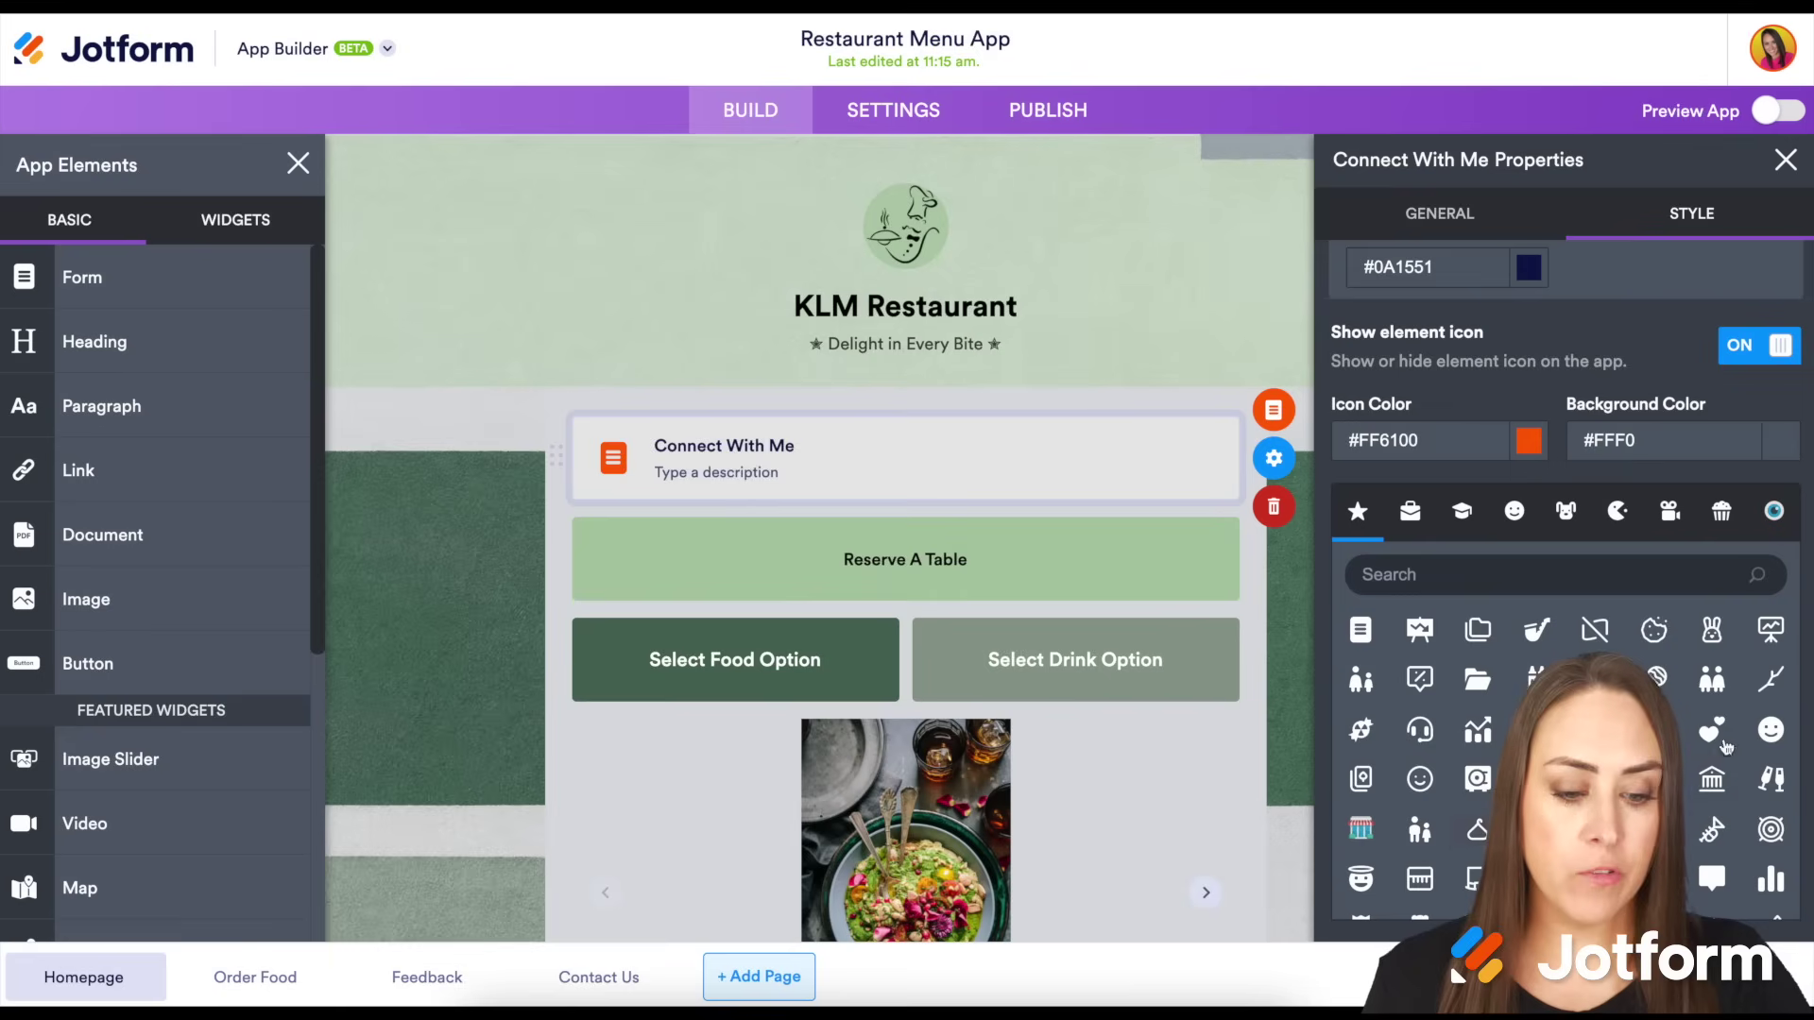
{"action": "left_click", "coordinate": [1775, 517]}
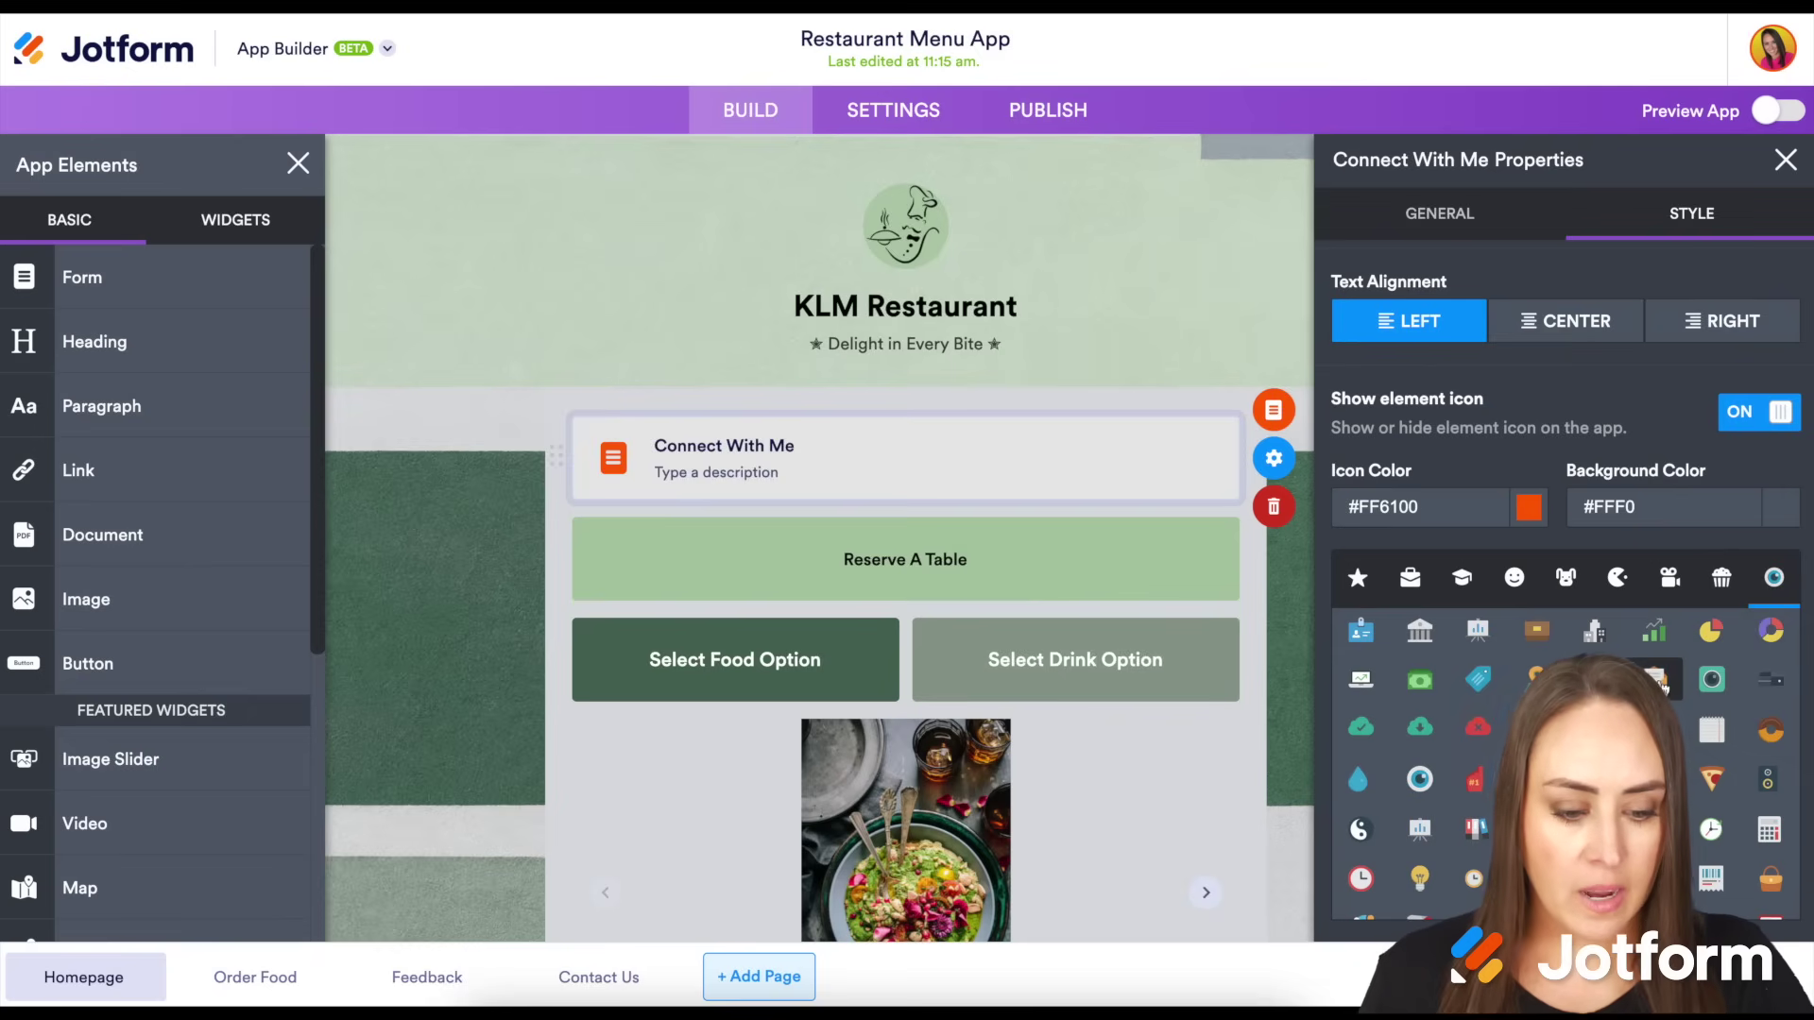
{"action": "left_click", "coordinate": [1653, 678]}
{"action": "scroll", "coordinate": [1659, 684], "scroll_direction": "down", "scroll_amount": 1}
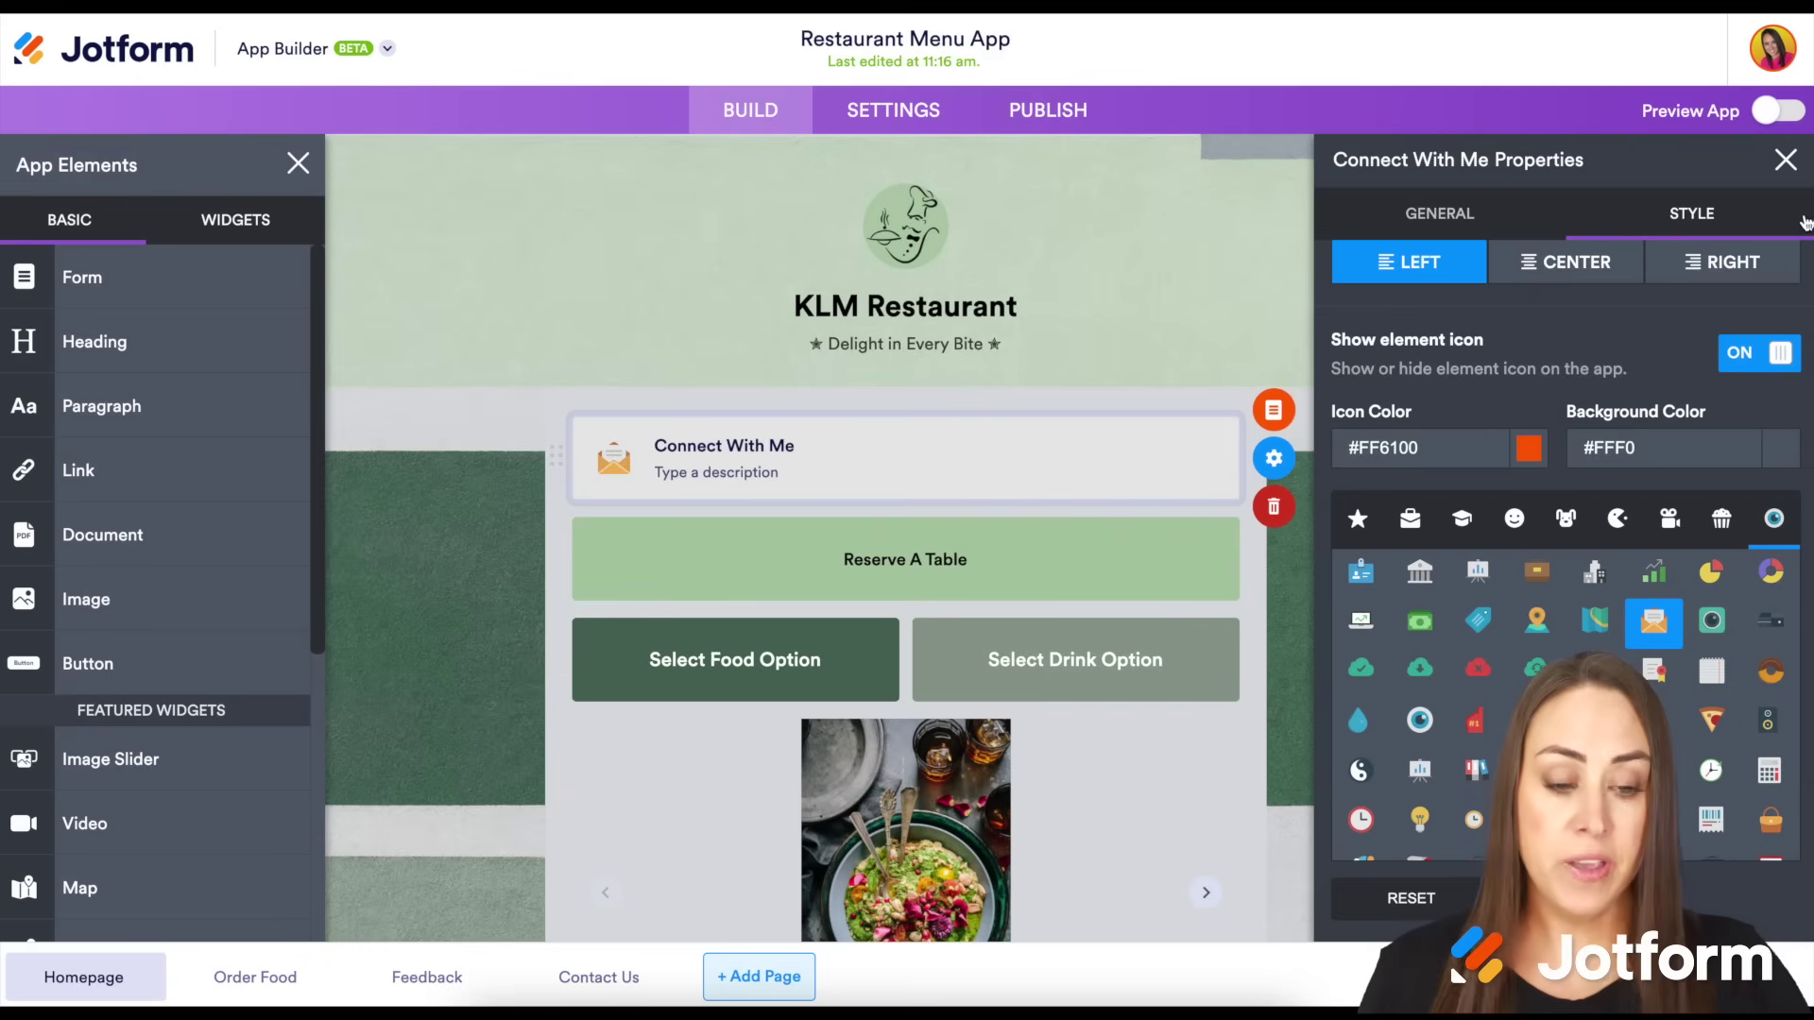
{"action": "left_click", "coordinate": [1786, 162]}
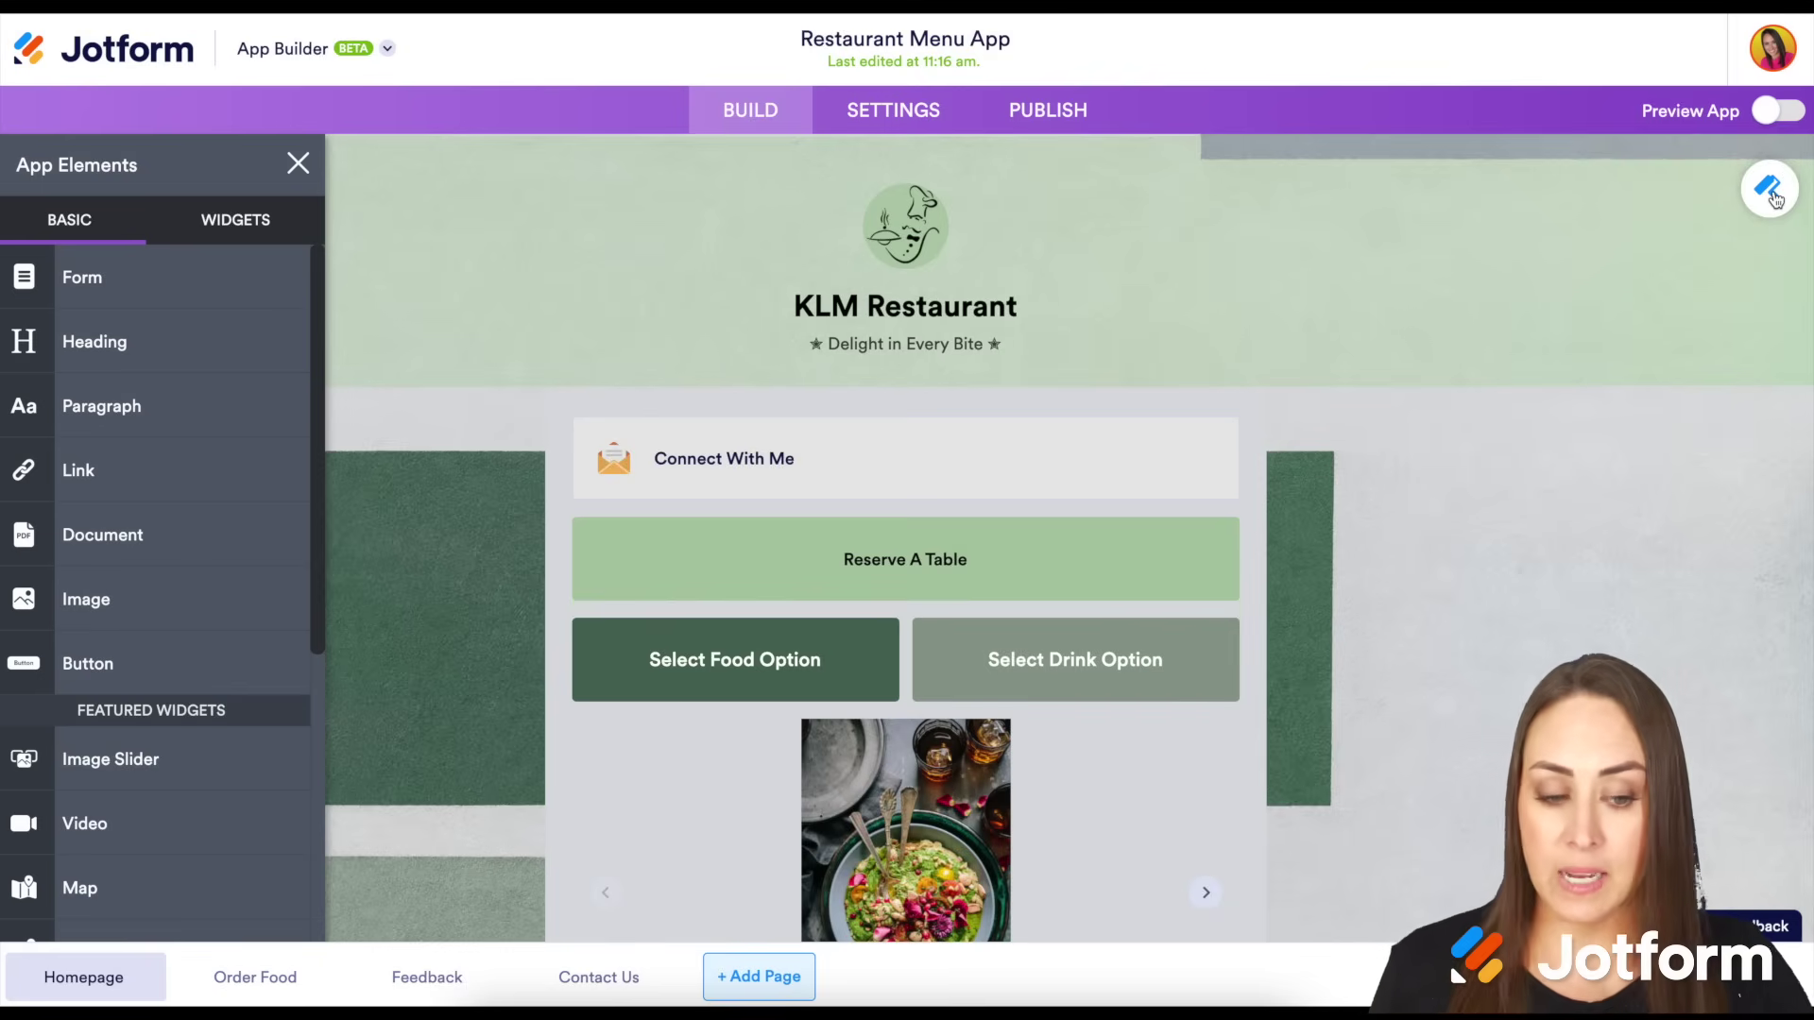
Open App Designer and view its App Layouts, with Default still current
{"action": "left_click", "coordinate": [1772, 192]}
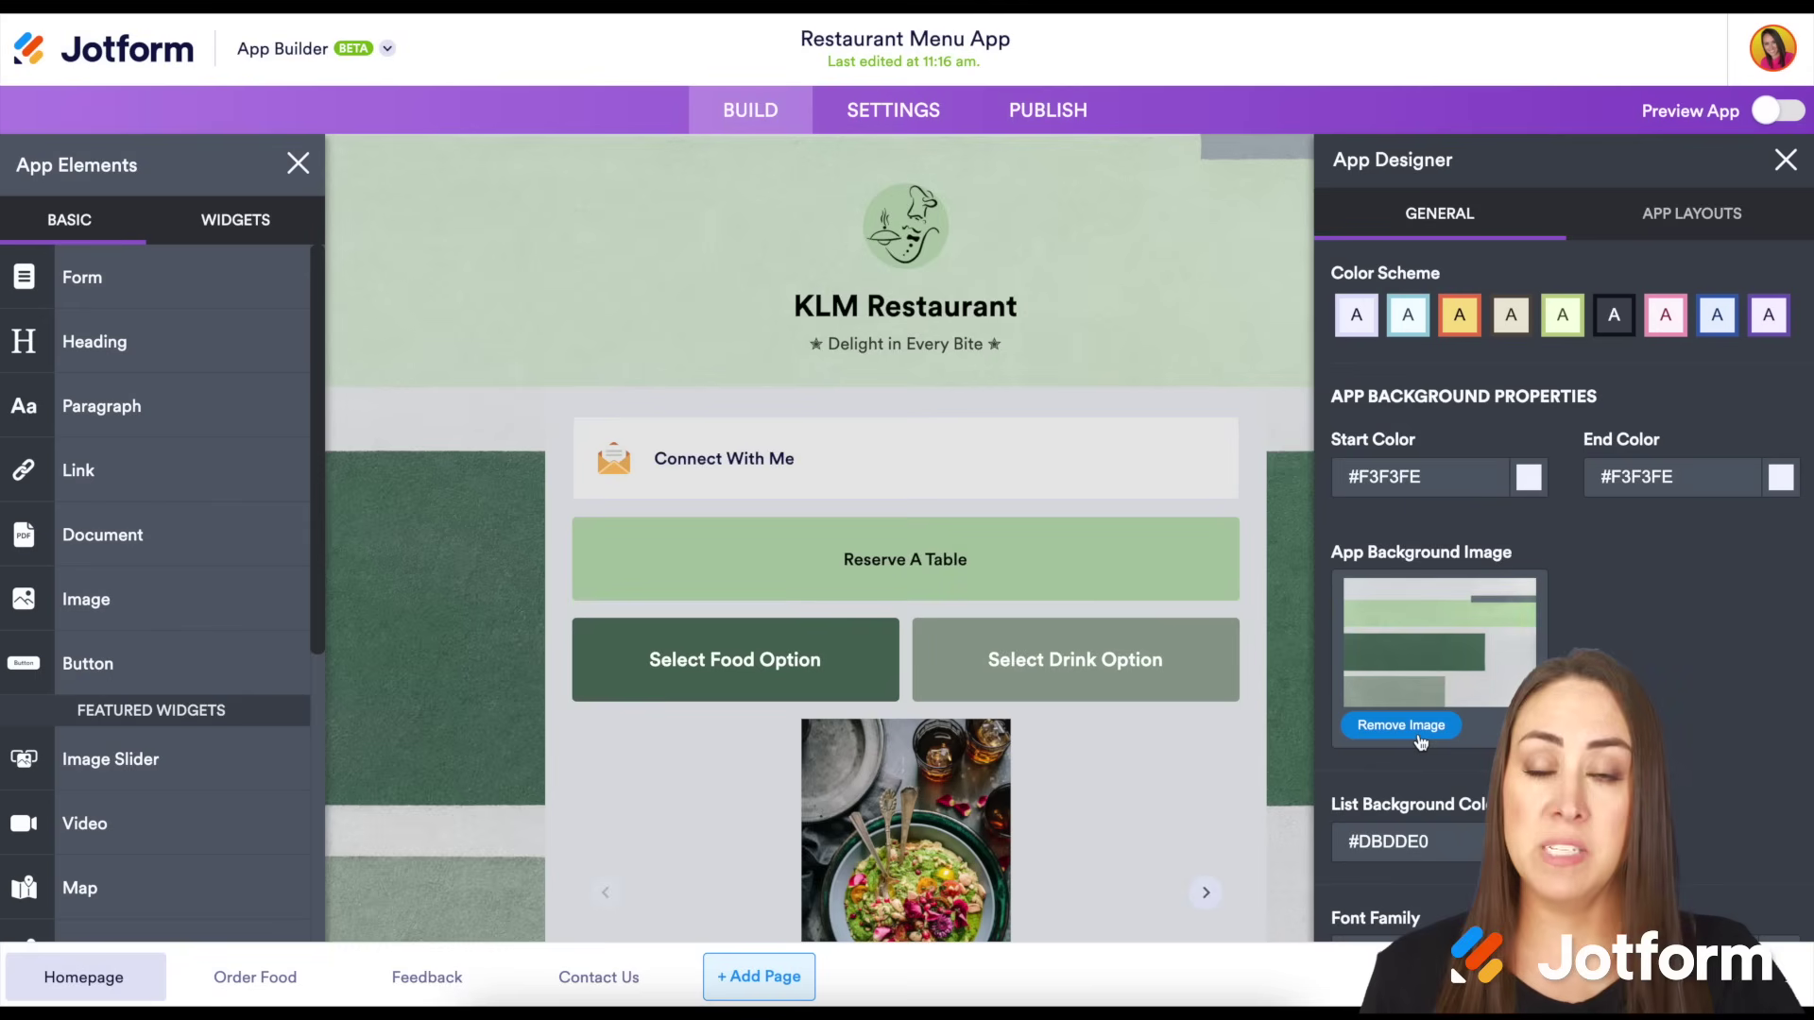
{"action": "scroll", "coordinate": [1419, 929], "scroll_direction": "down", "scroll_amount": 1}
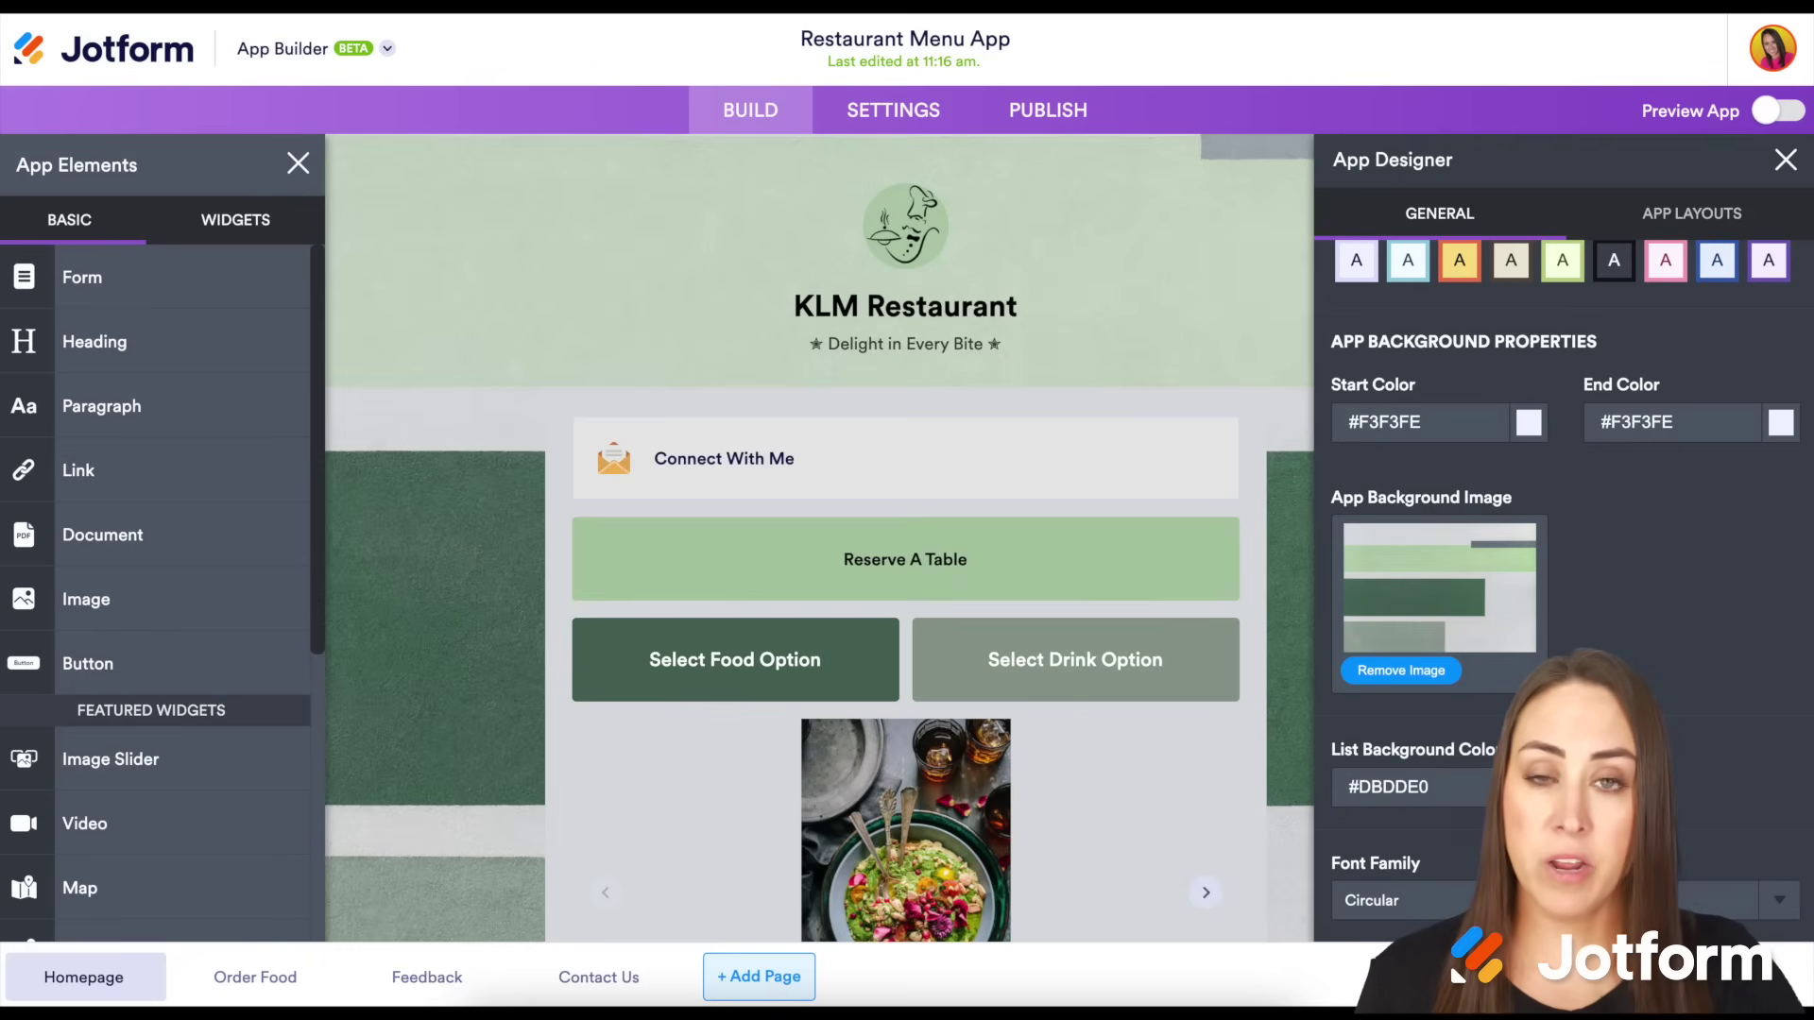
{"action": "scroll", "coordinate": [1563, 566], "scroll_direction": "up", "scroll_amount": 1}
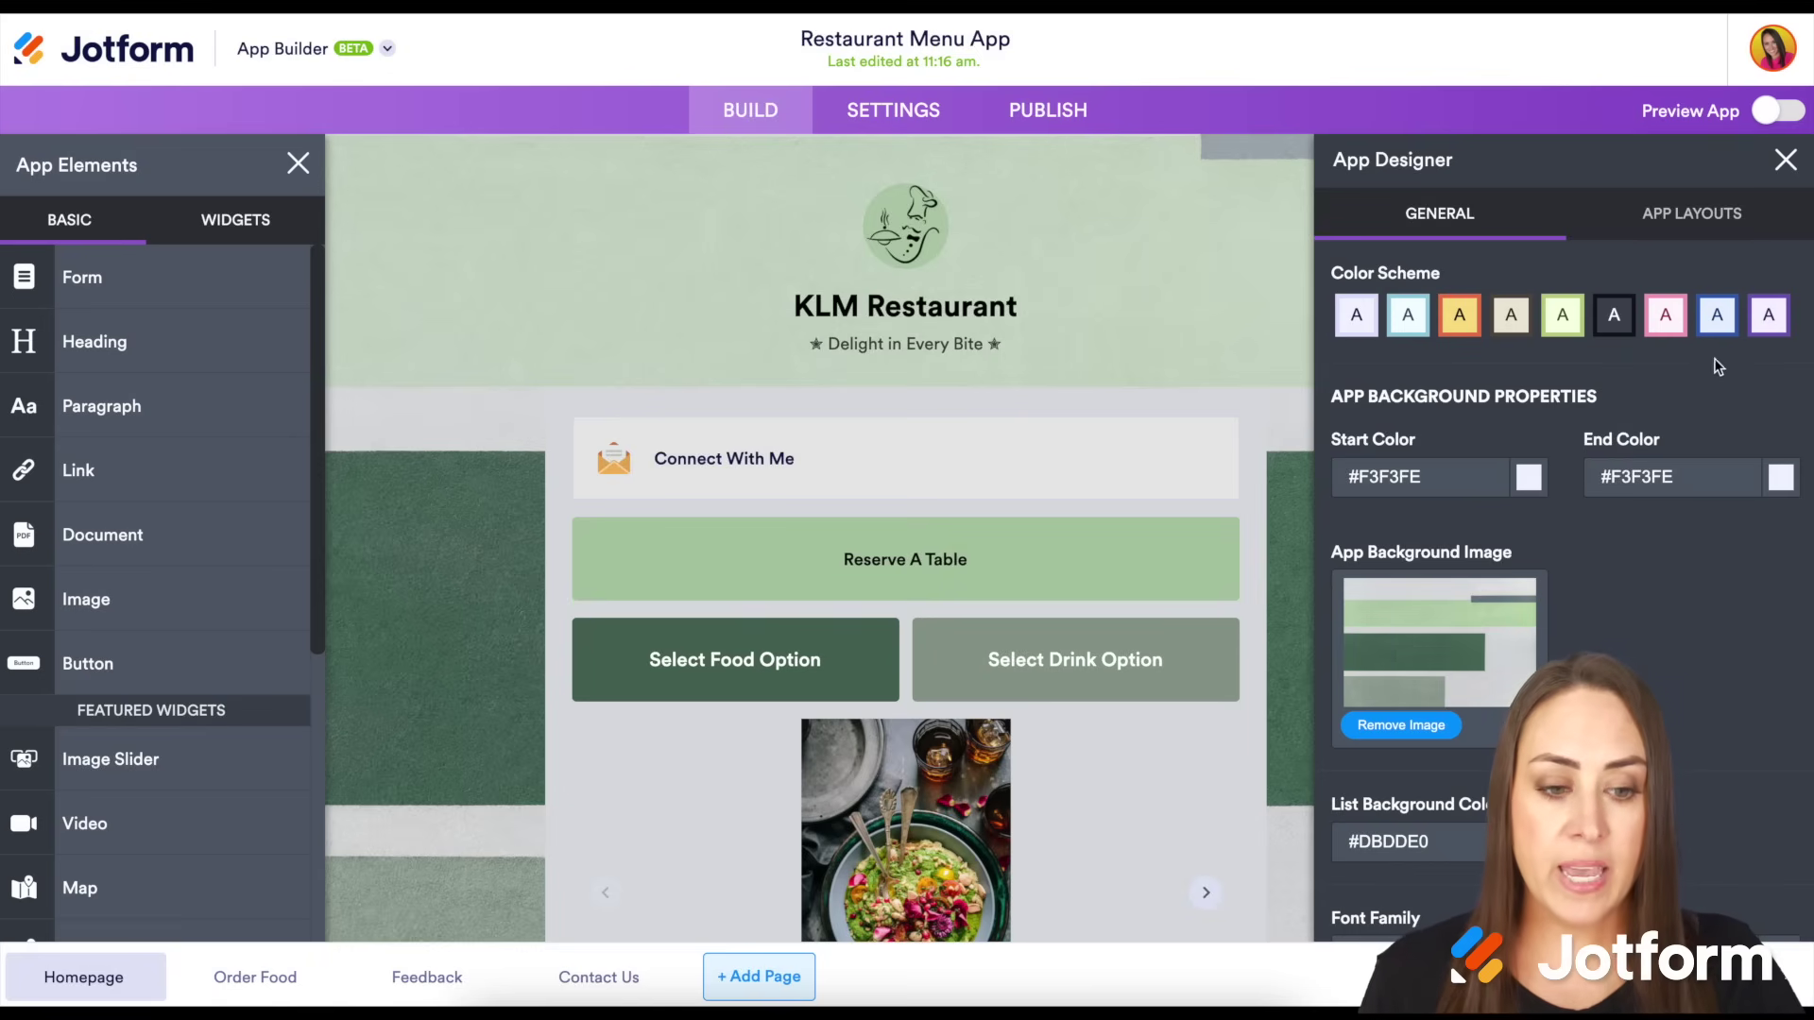
{"action": "left_click", "coordinate": [1706, 222]}
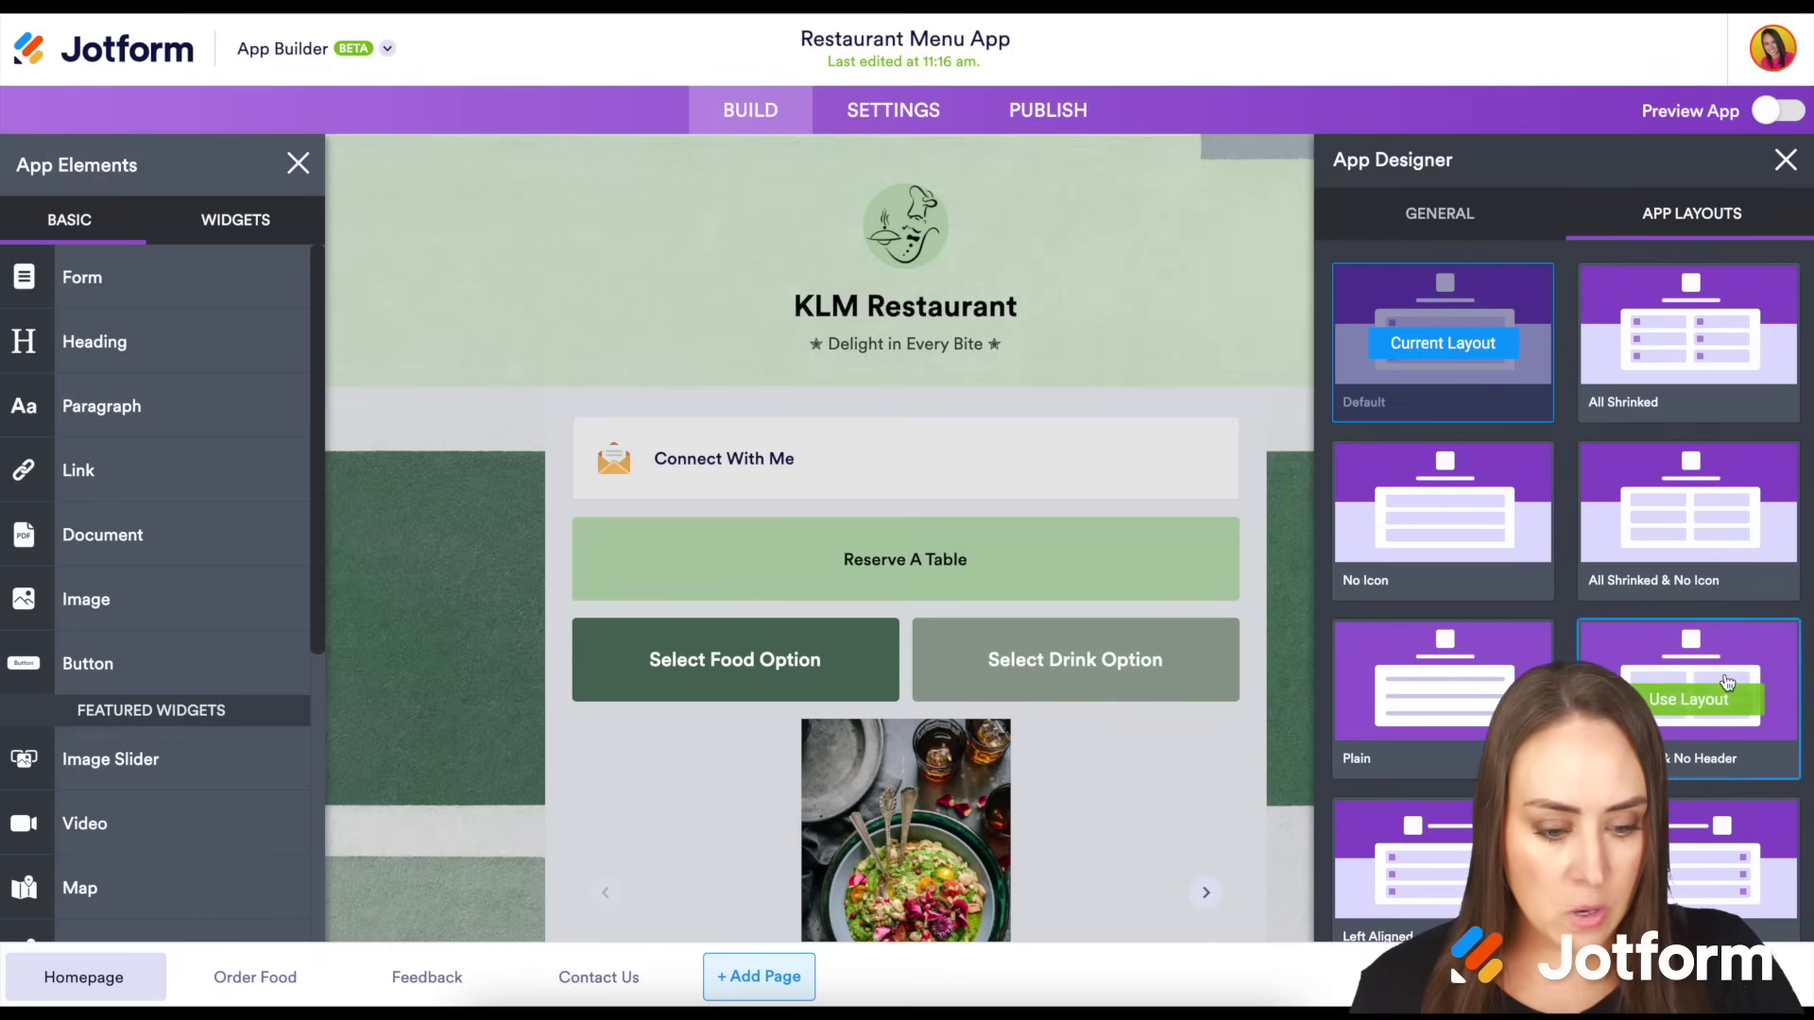
Apply the Center Aligned layout, close App Designer, and open the app's Settings
{"action": "scroll", "coordinate": [1725, 699], "scroll_direction": "down", "scroll_amount": 3}
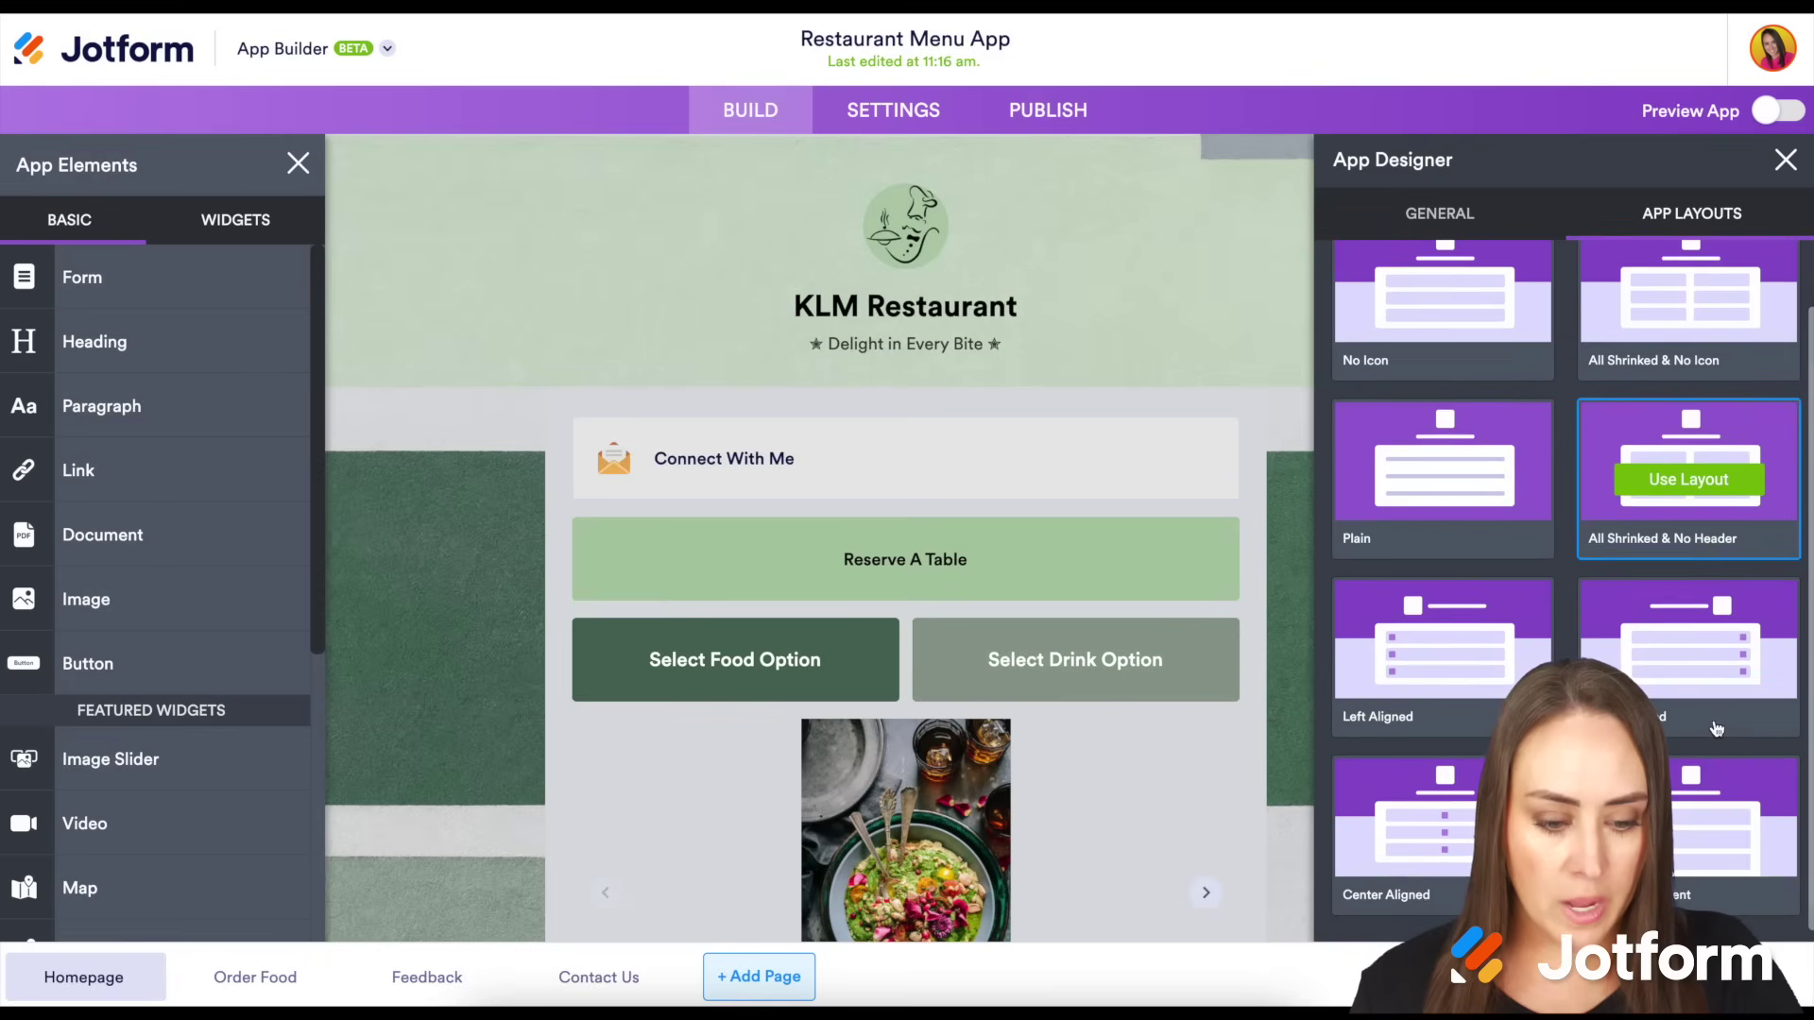
{"action": "left_click", "coordinate": [1443, 844]}
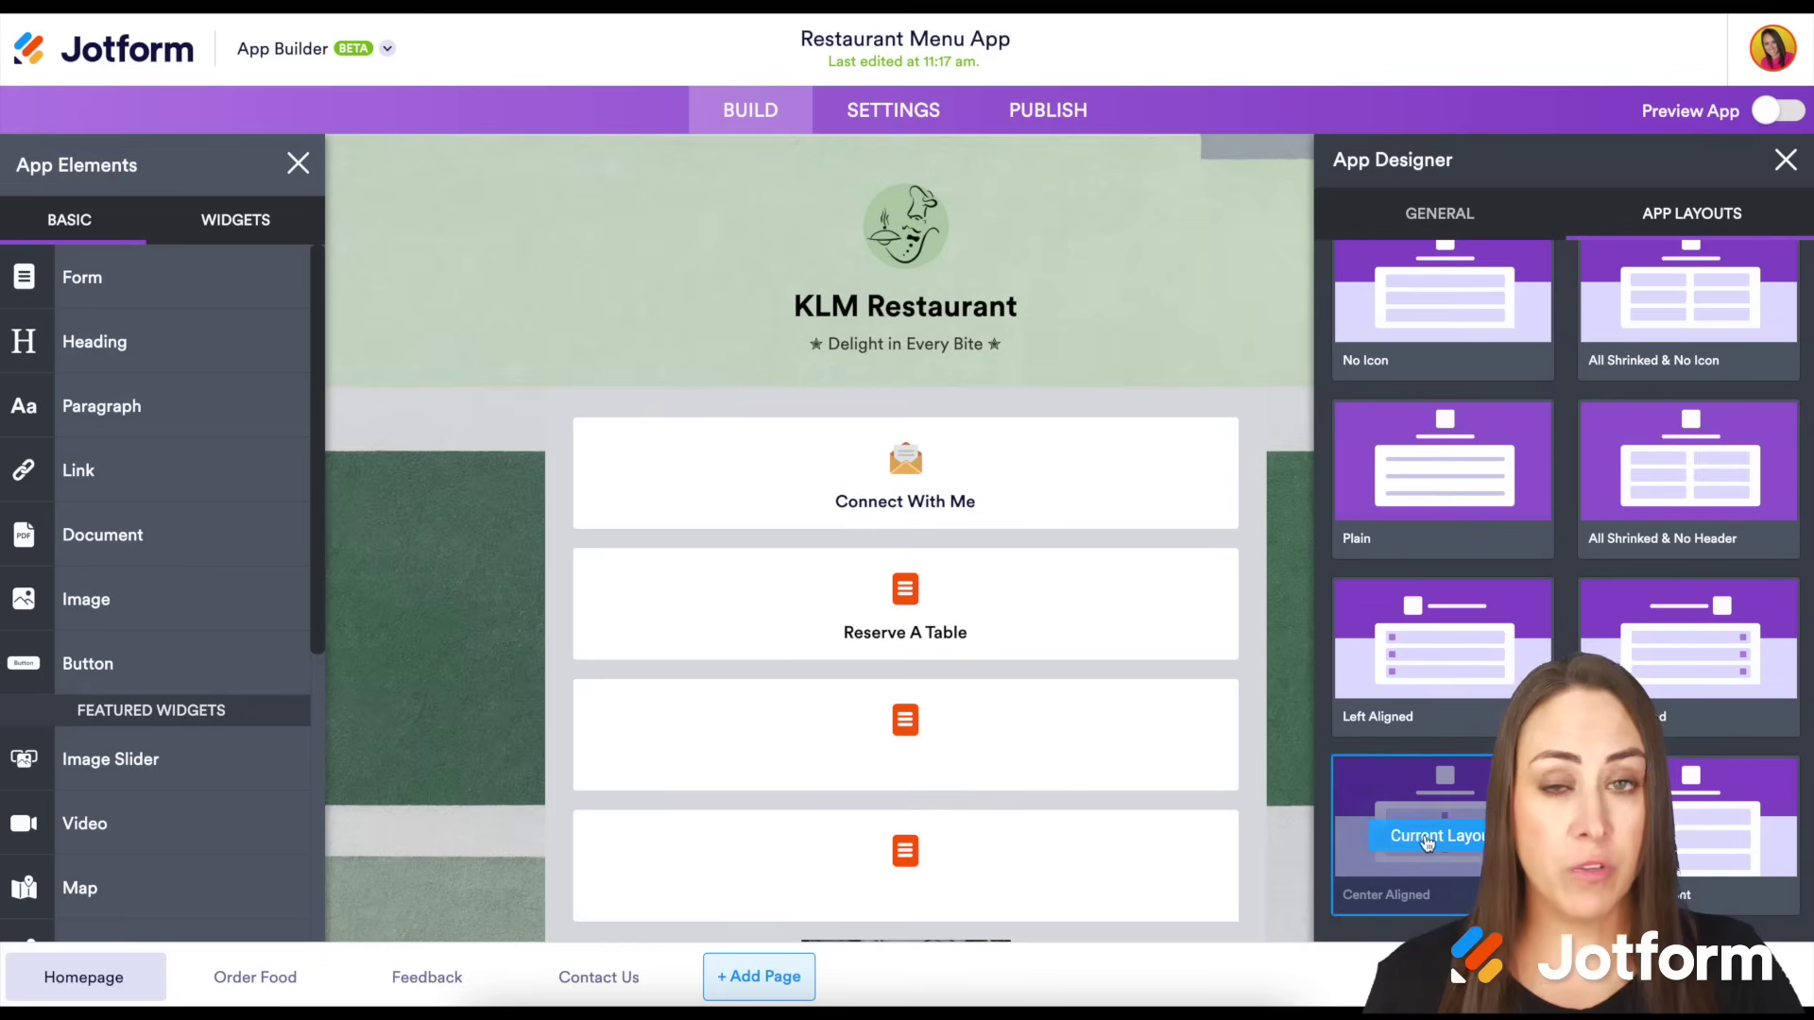
{"action": "left_click", "coordinate": [1786, 163]}
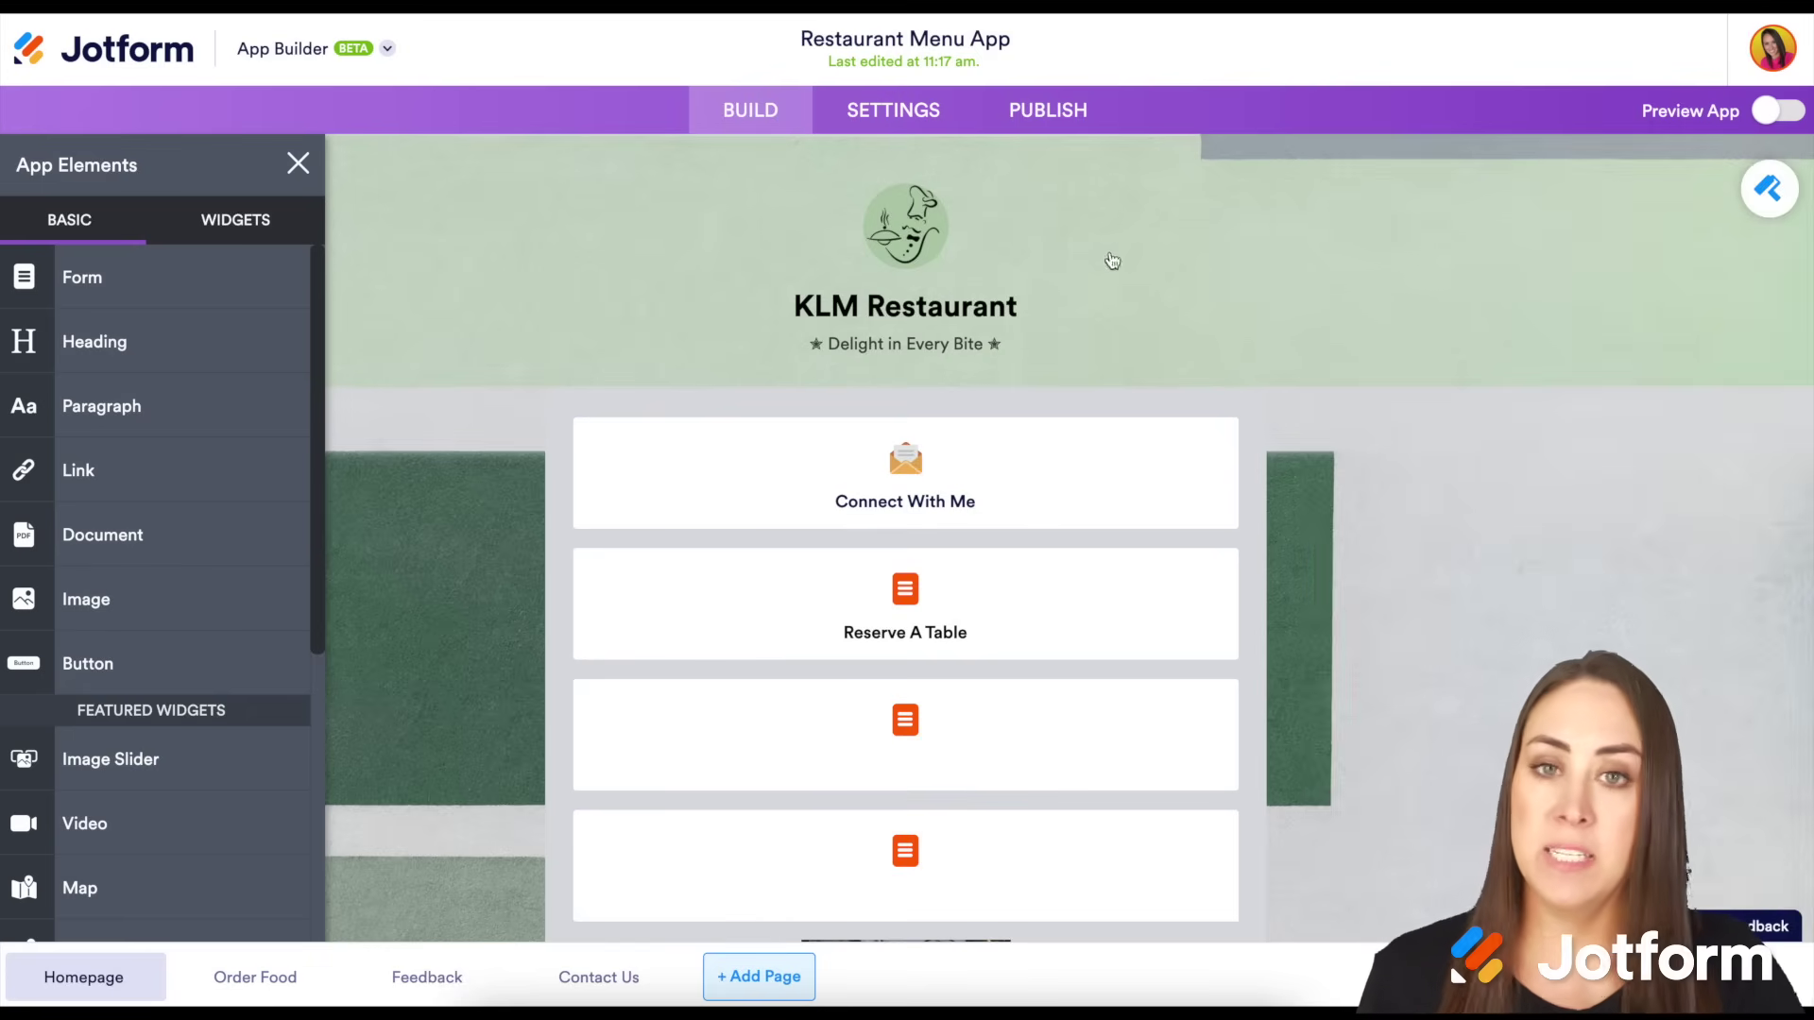
{"action": "left_click", "coordinate": [909, 121]}
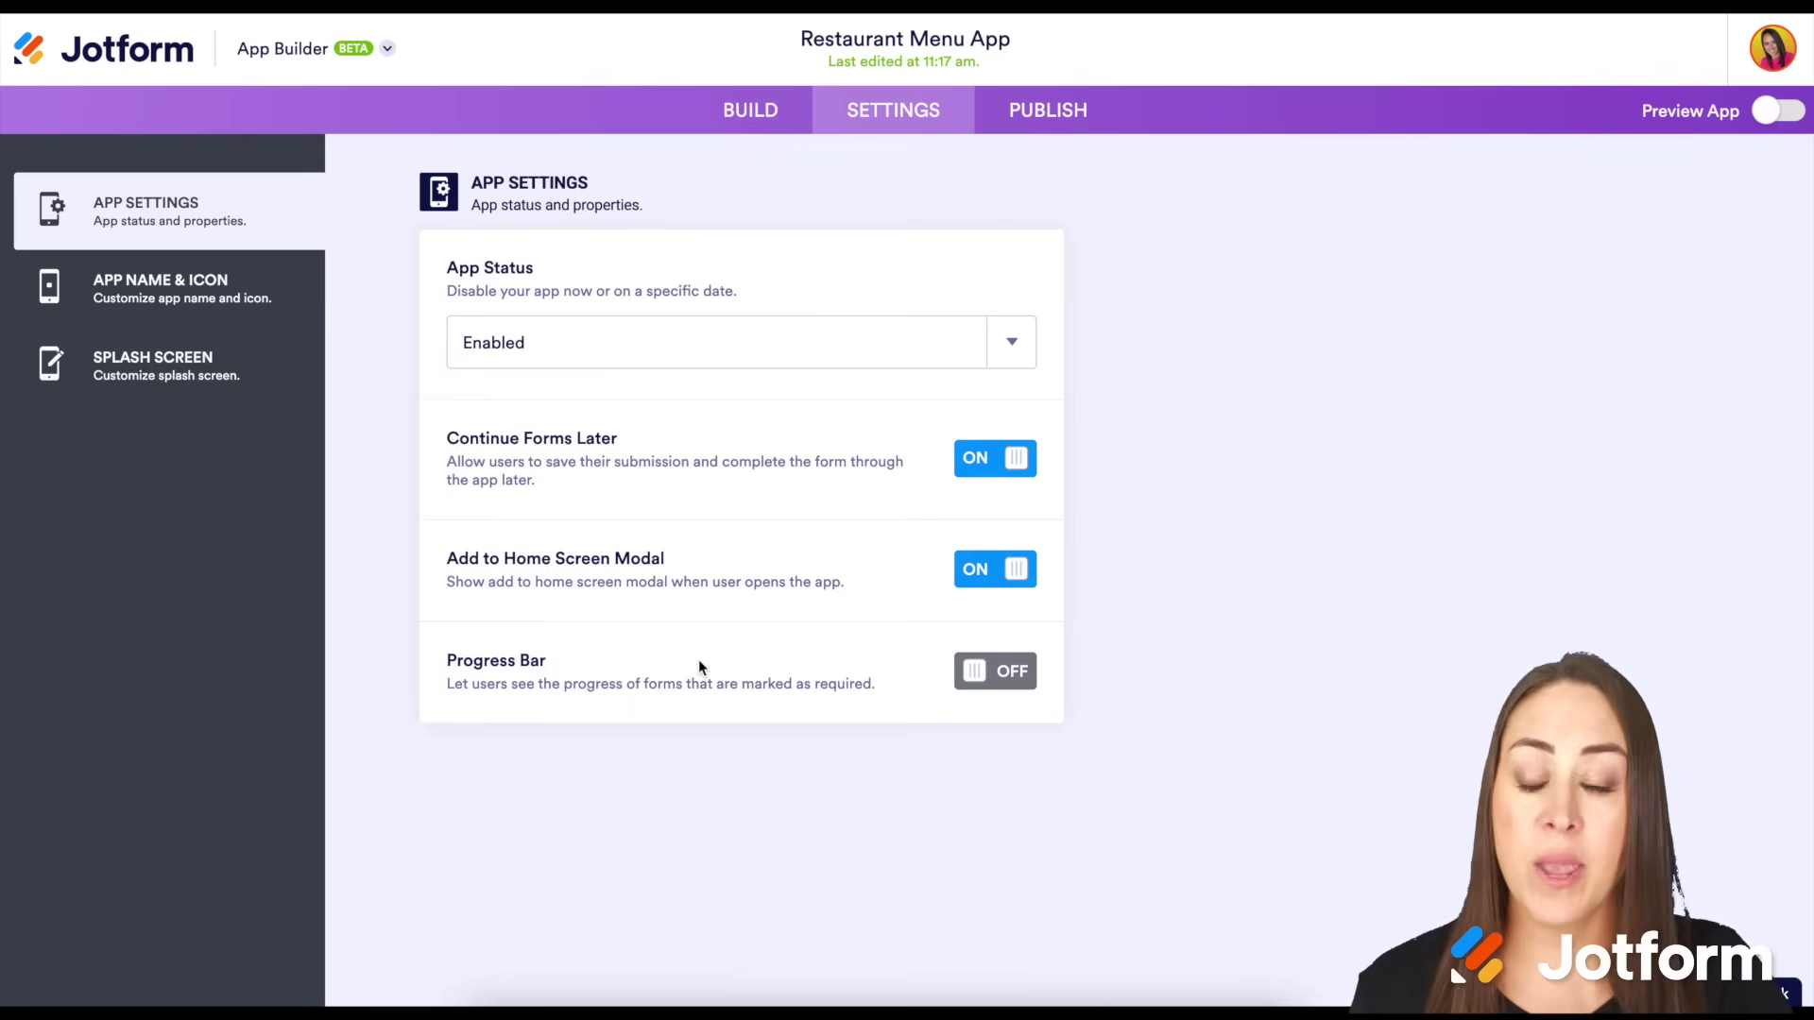
Change the app icon from the chef to the built-in pizza icon and bring up the Publish page
{"action": "left_click", "coordinate": [147, 285]}
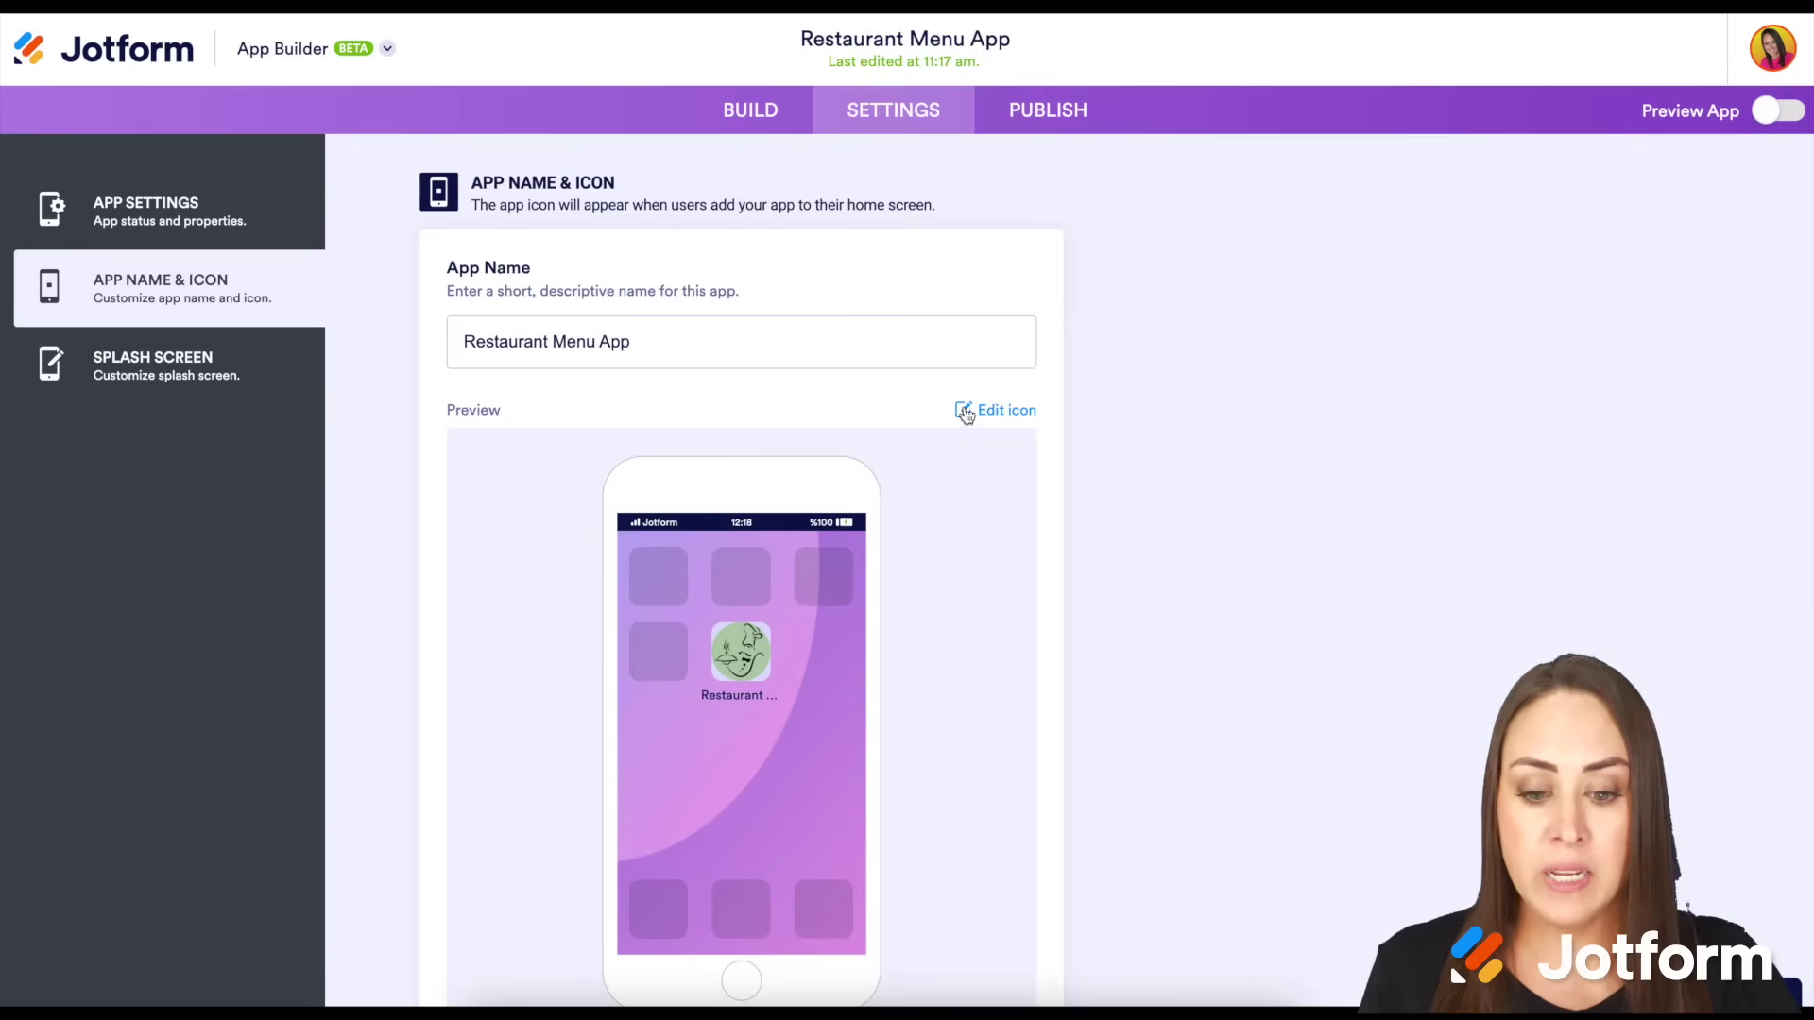
{"action": "left_click", "coordinate": [999, 418]}
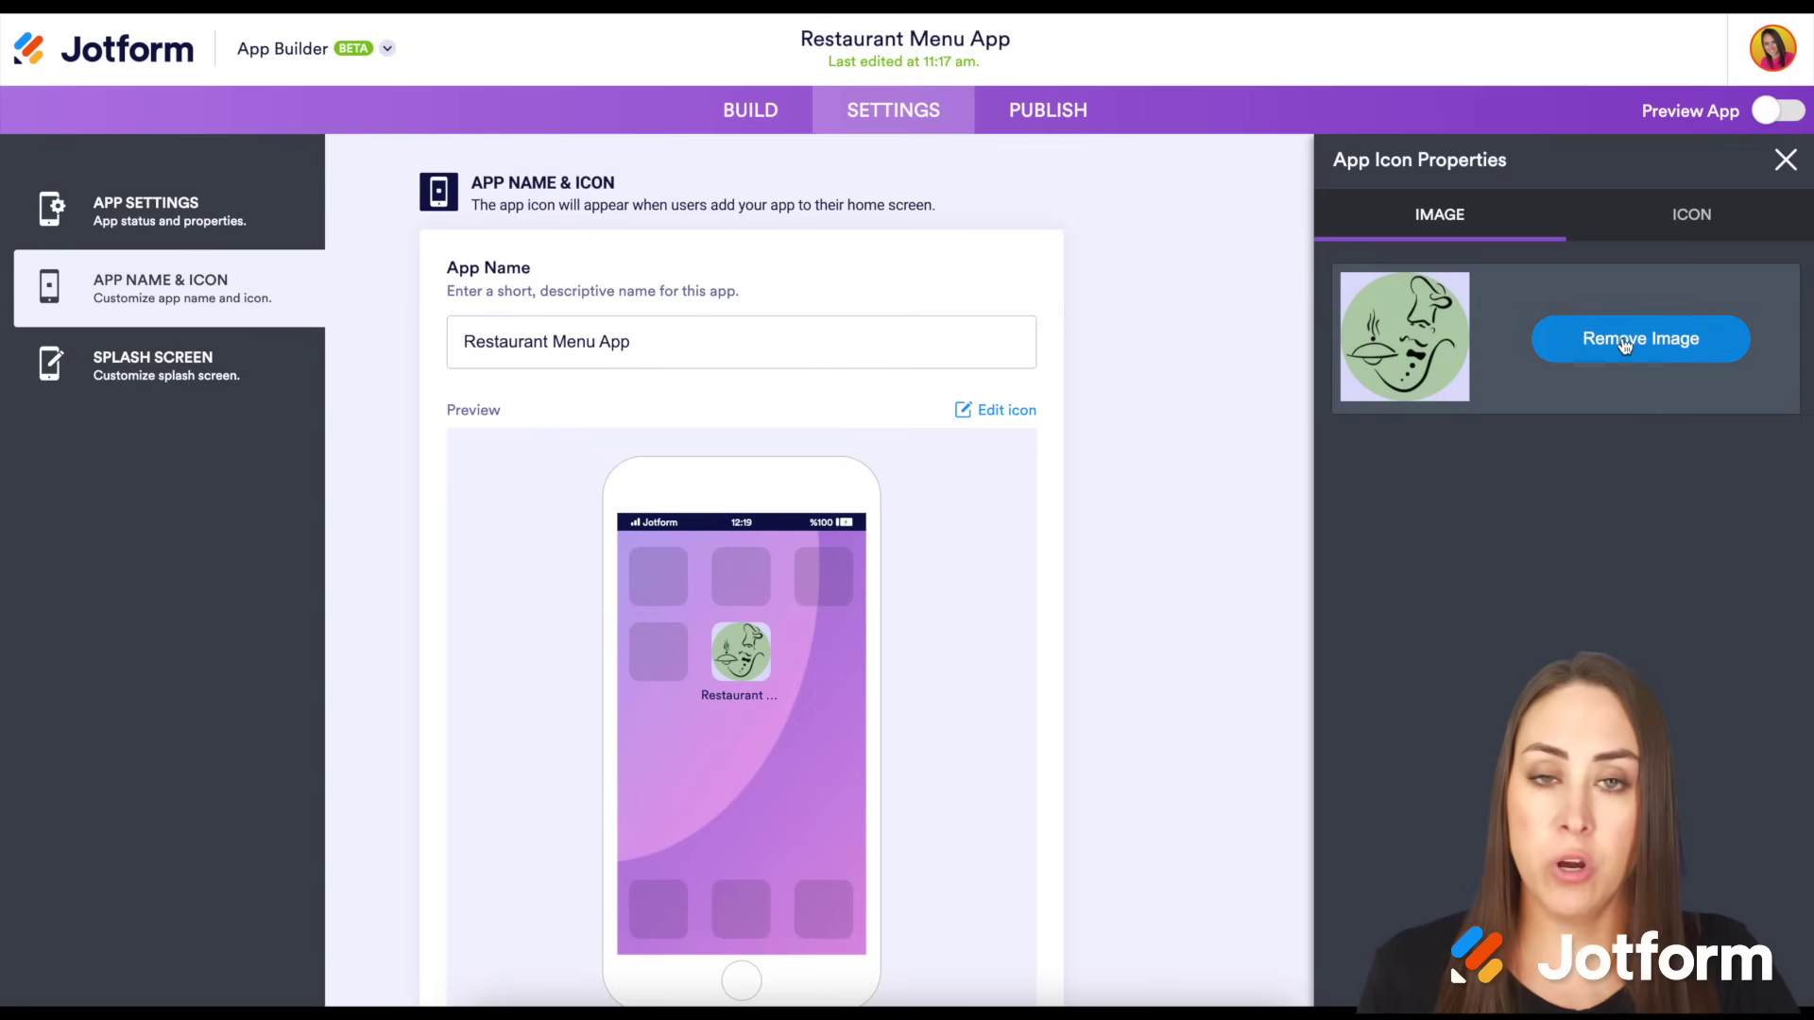
{"action": "left_click", "coordinate": [1710, 227]}
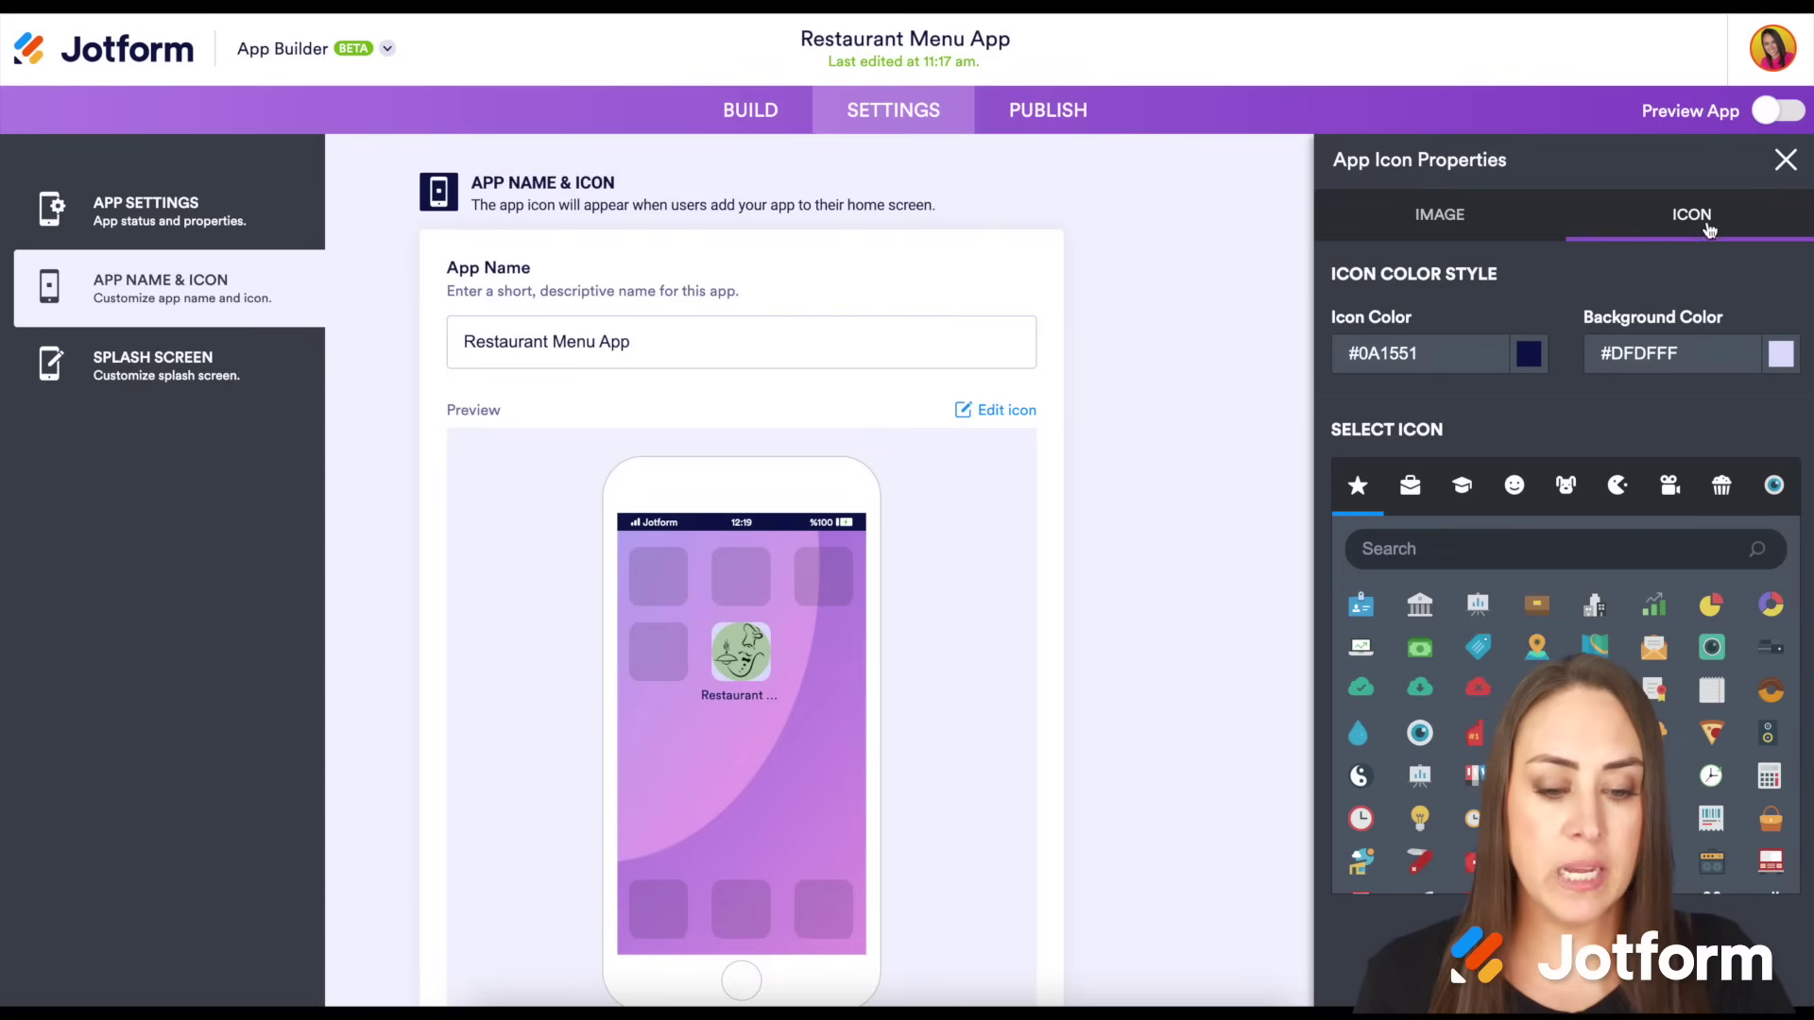
{"action": "left_click", "coordinate": [1713, 738]}
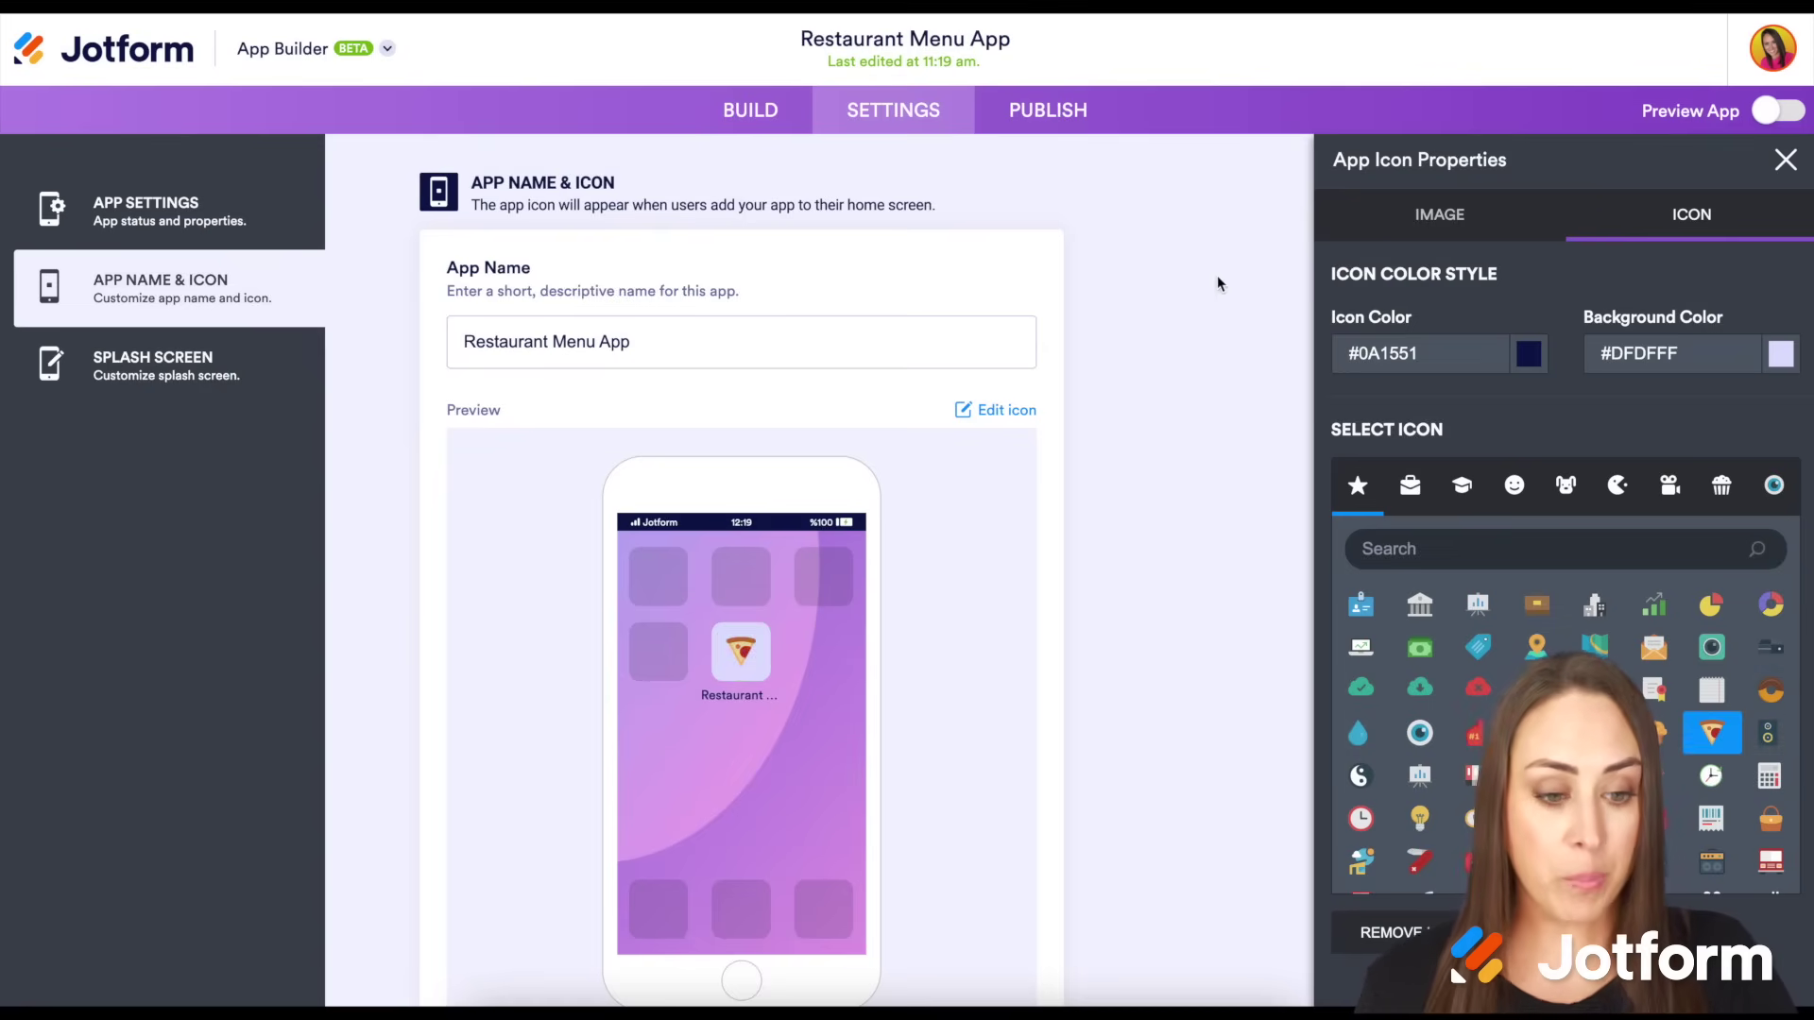
{"action": "left_click", "coordinate": [1046, 113]}
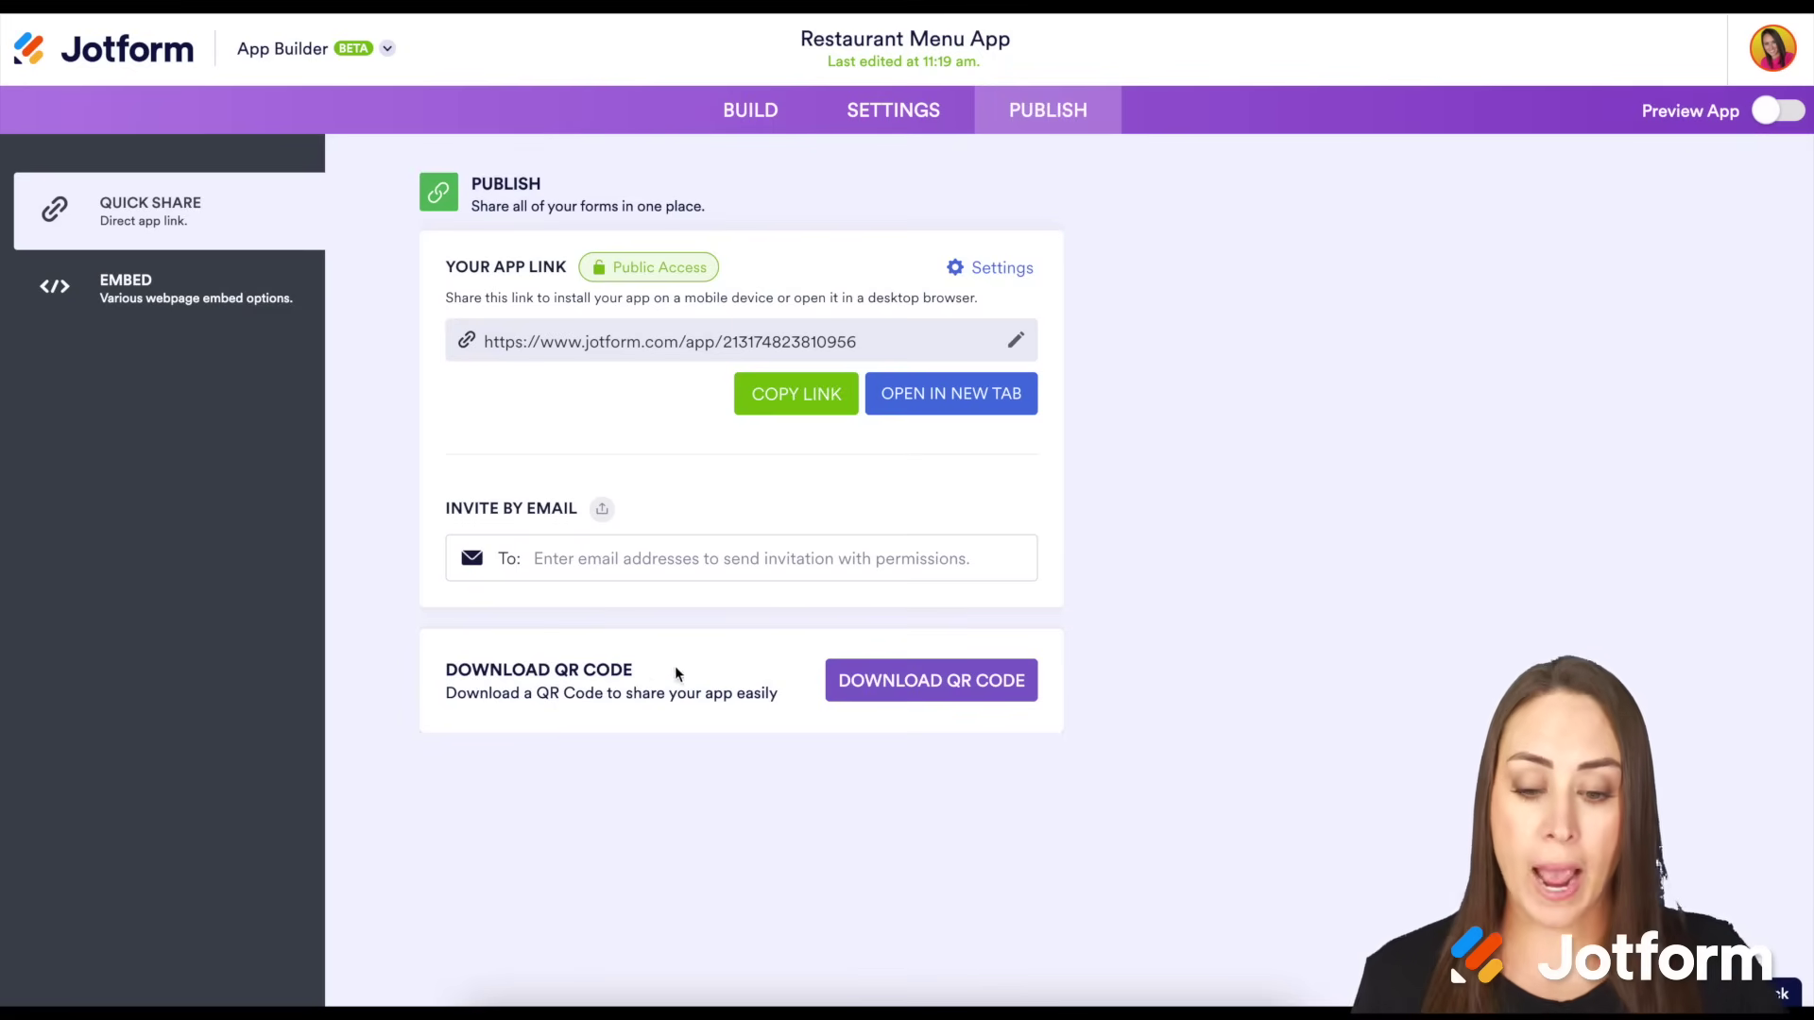
Launch the live Restaurant Menu App from the Publish page in a new tab
{"action": "left_click", "coordinate": [948, 406]}
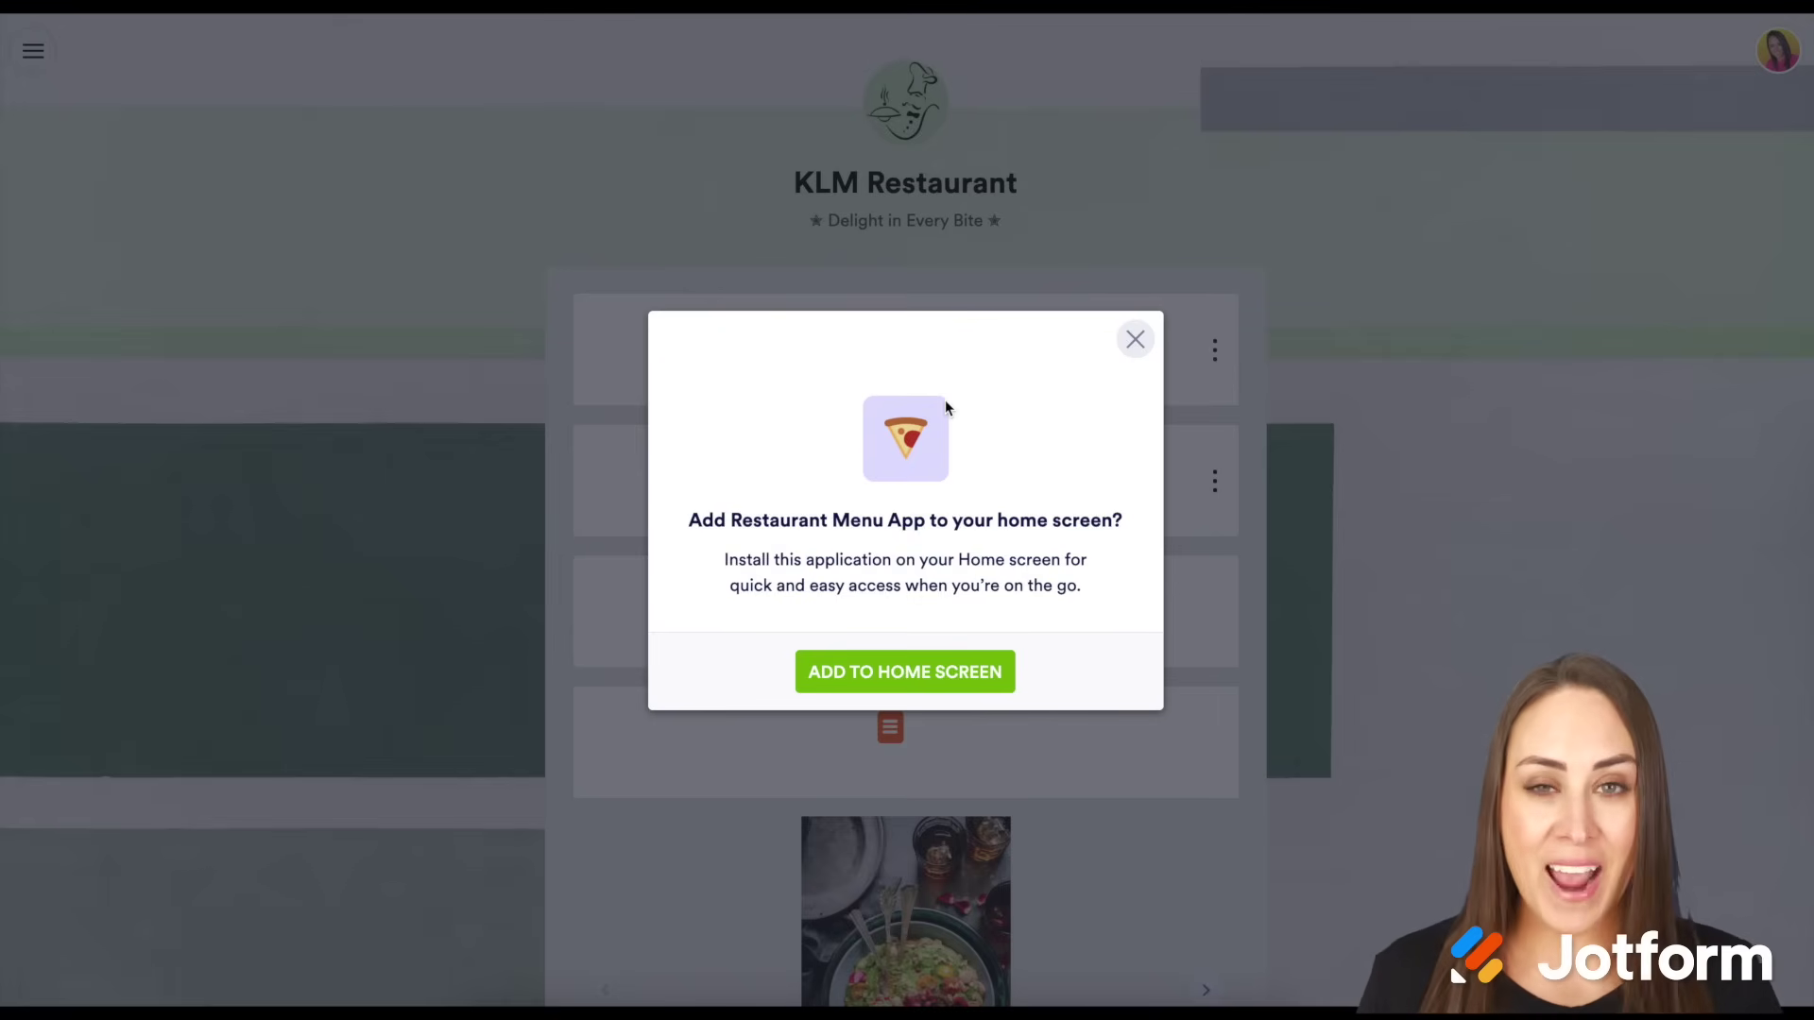
Dismiss the Add to Home Screen prompt and scroll through the KLM Restaurant homepage
{"action": "left_click", "coordinate": [1135, 340]}
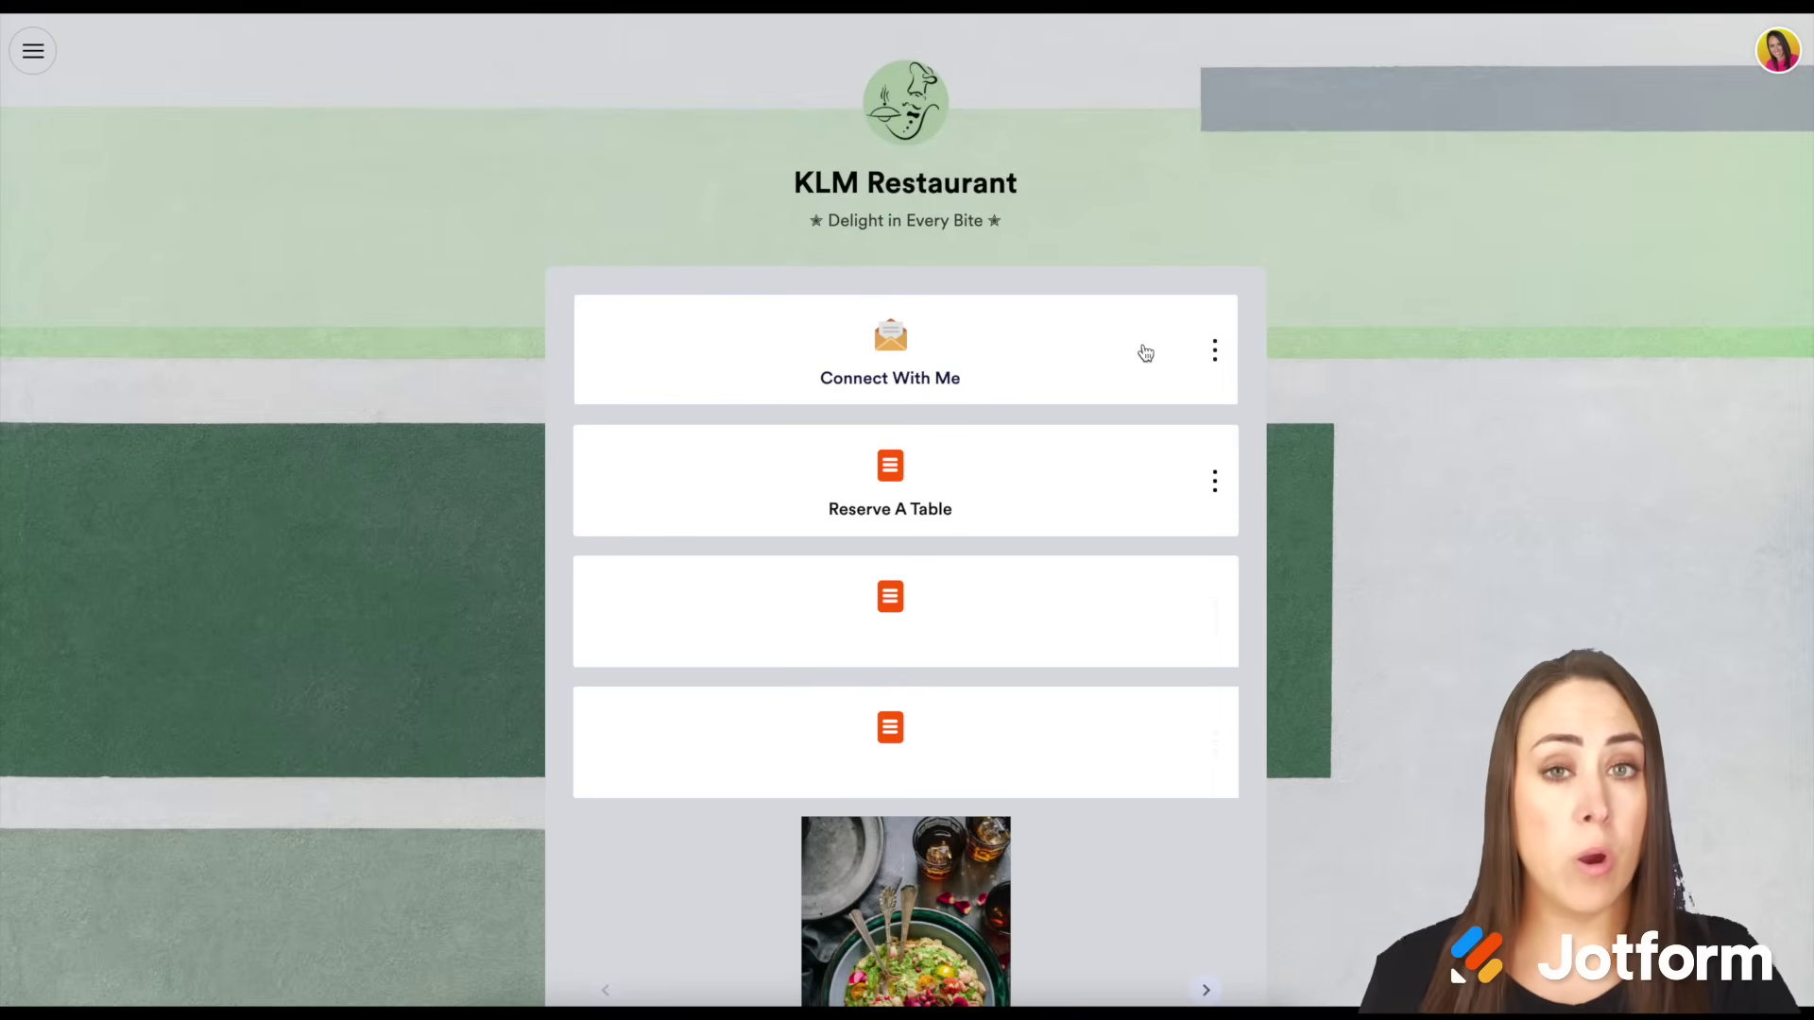
{"action": "scroll", "coordinate": [1144, 354], "scroll_direction": "down", "scroll_amount": 5}
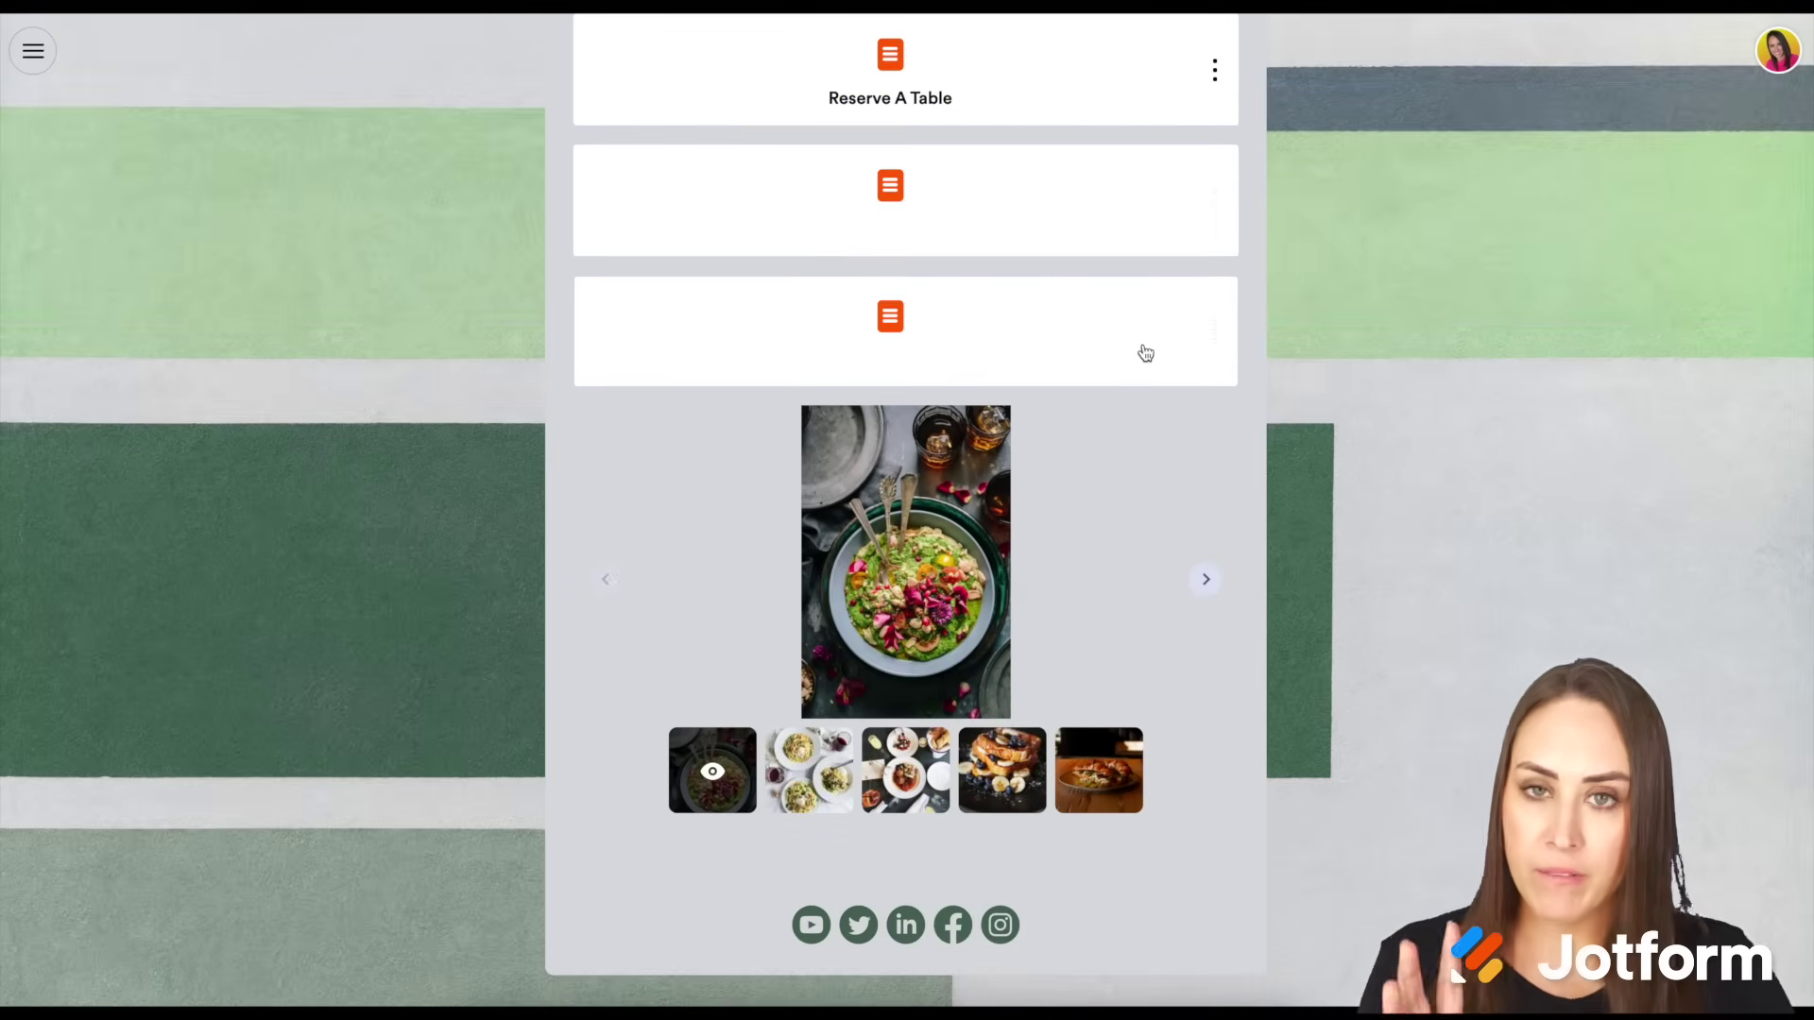
{"action": "scroll", "coordinate": [1143, 353], "scroll_direction": "up", "scroll_amount": 3}
{"action": "scroll", "coordinate": [1143, 352], "scroll_direction": "down", "scroll_amount": 3}
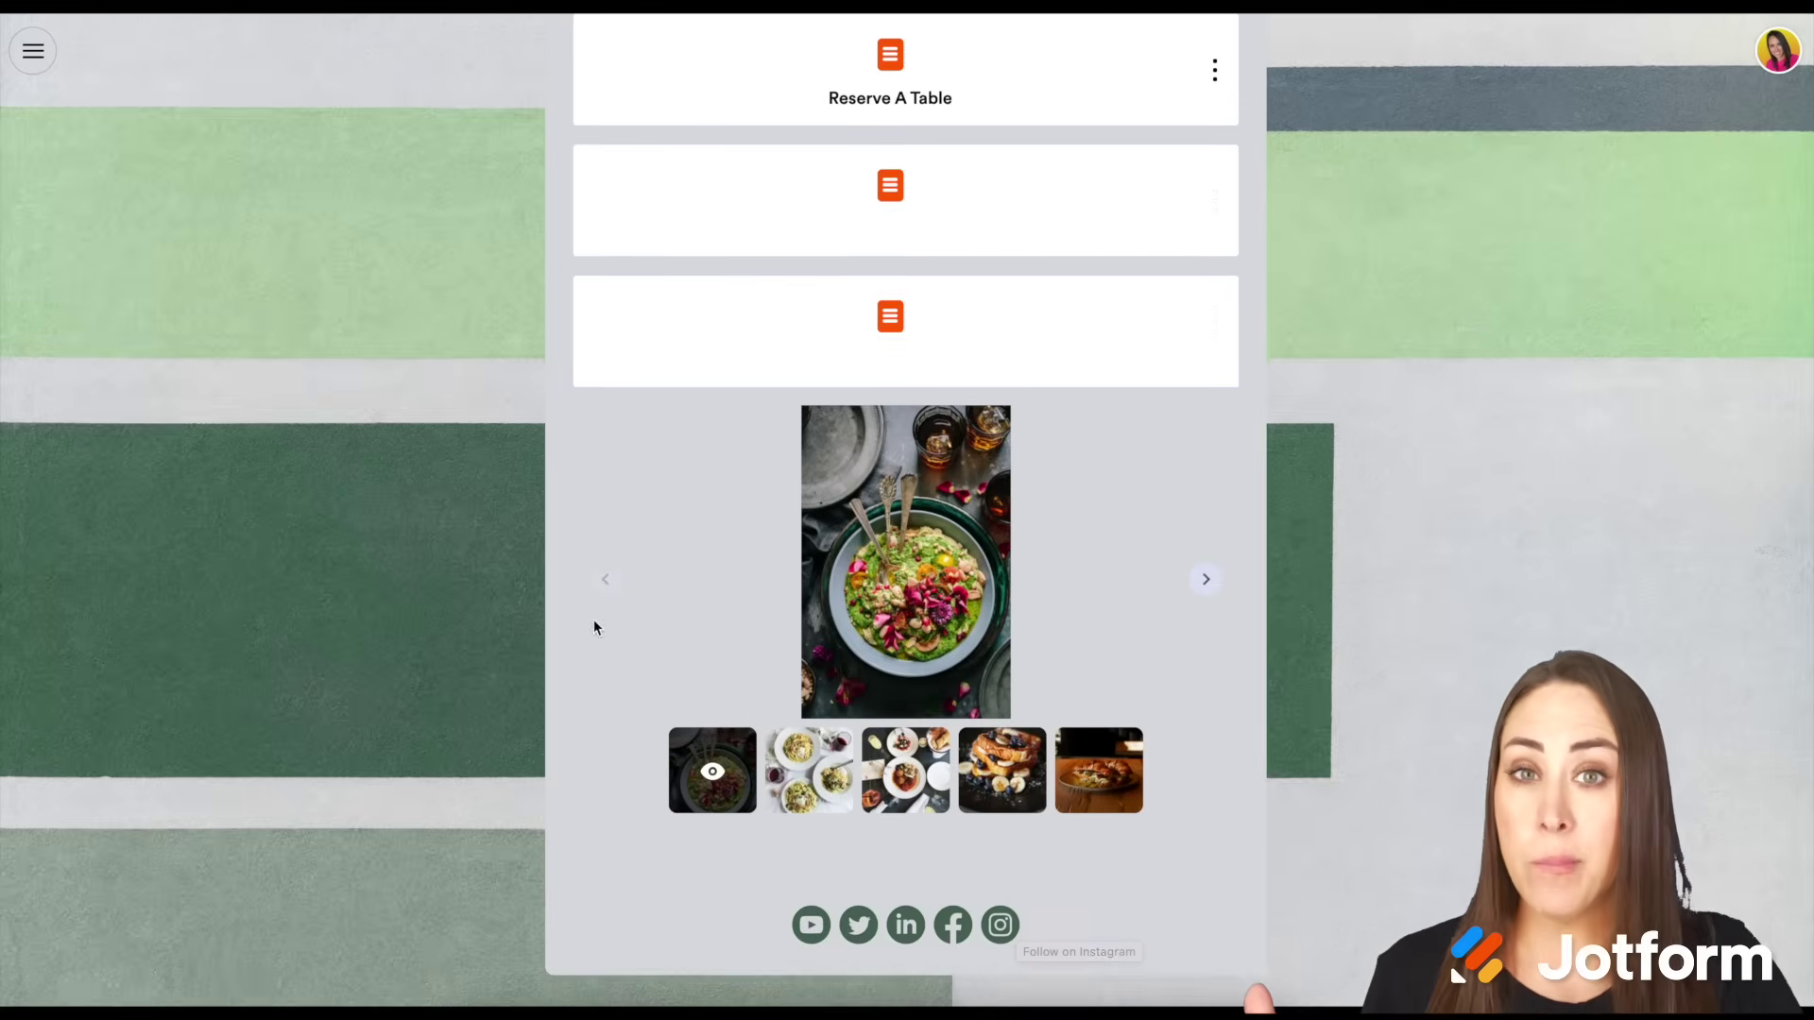
Browse the Order Food, Feedback and Contact Us pages through the app's page menu
{"action": "left_click", "coordinate": [34, 55]}
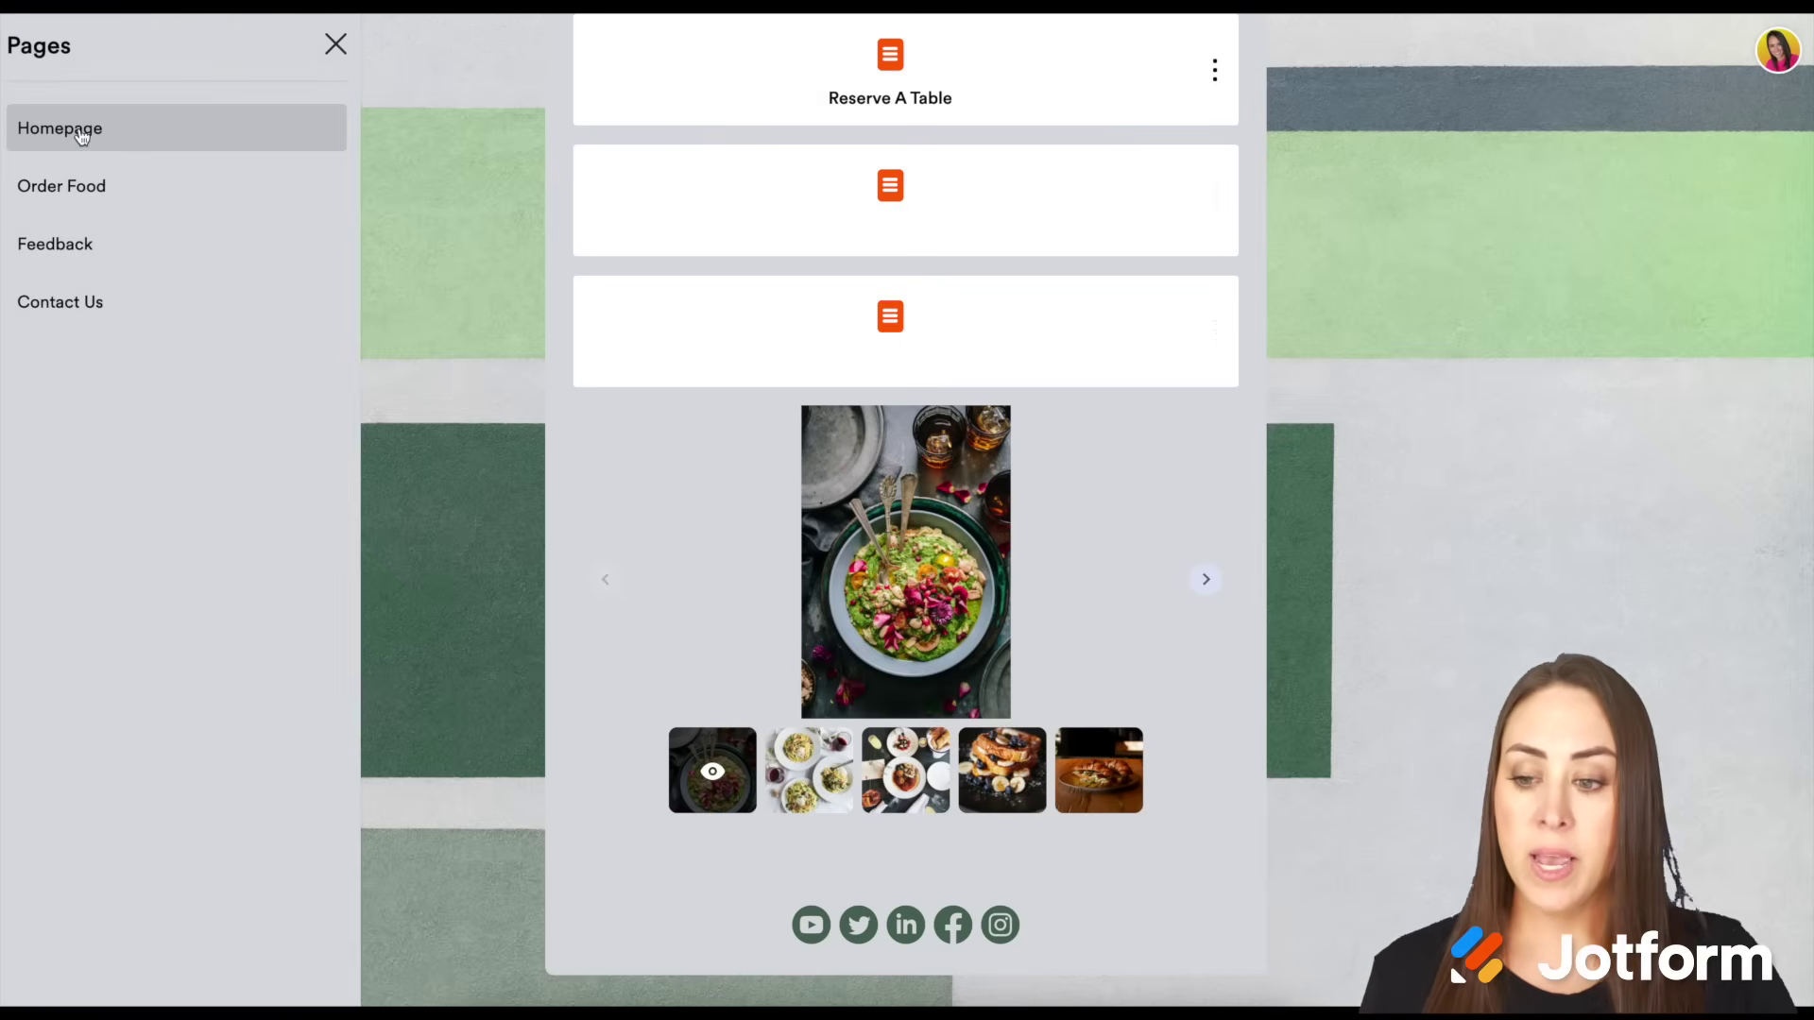
{"action": "left_click", "coordinate": [87, 188]}
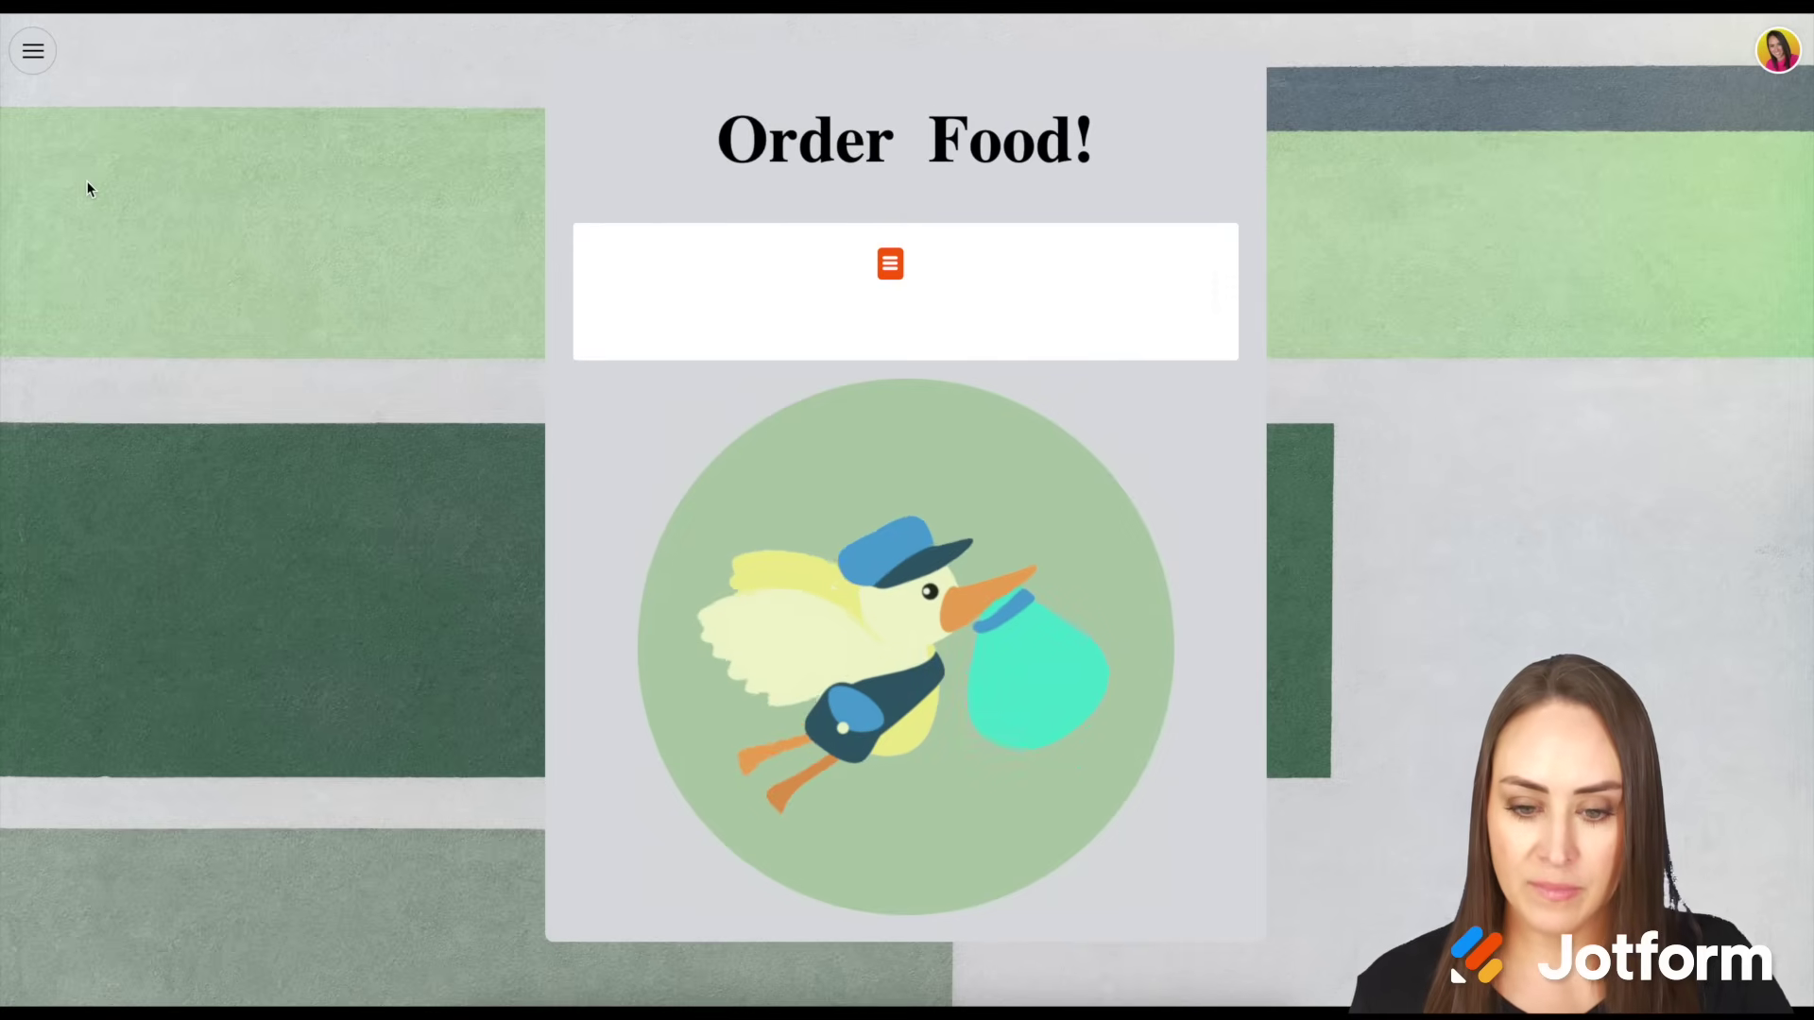
{"action": "left_click", "coordinate": [31, 59]}
{"action": "left_click", "coordinate": [71, 249]}
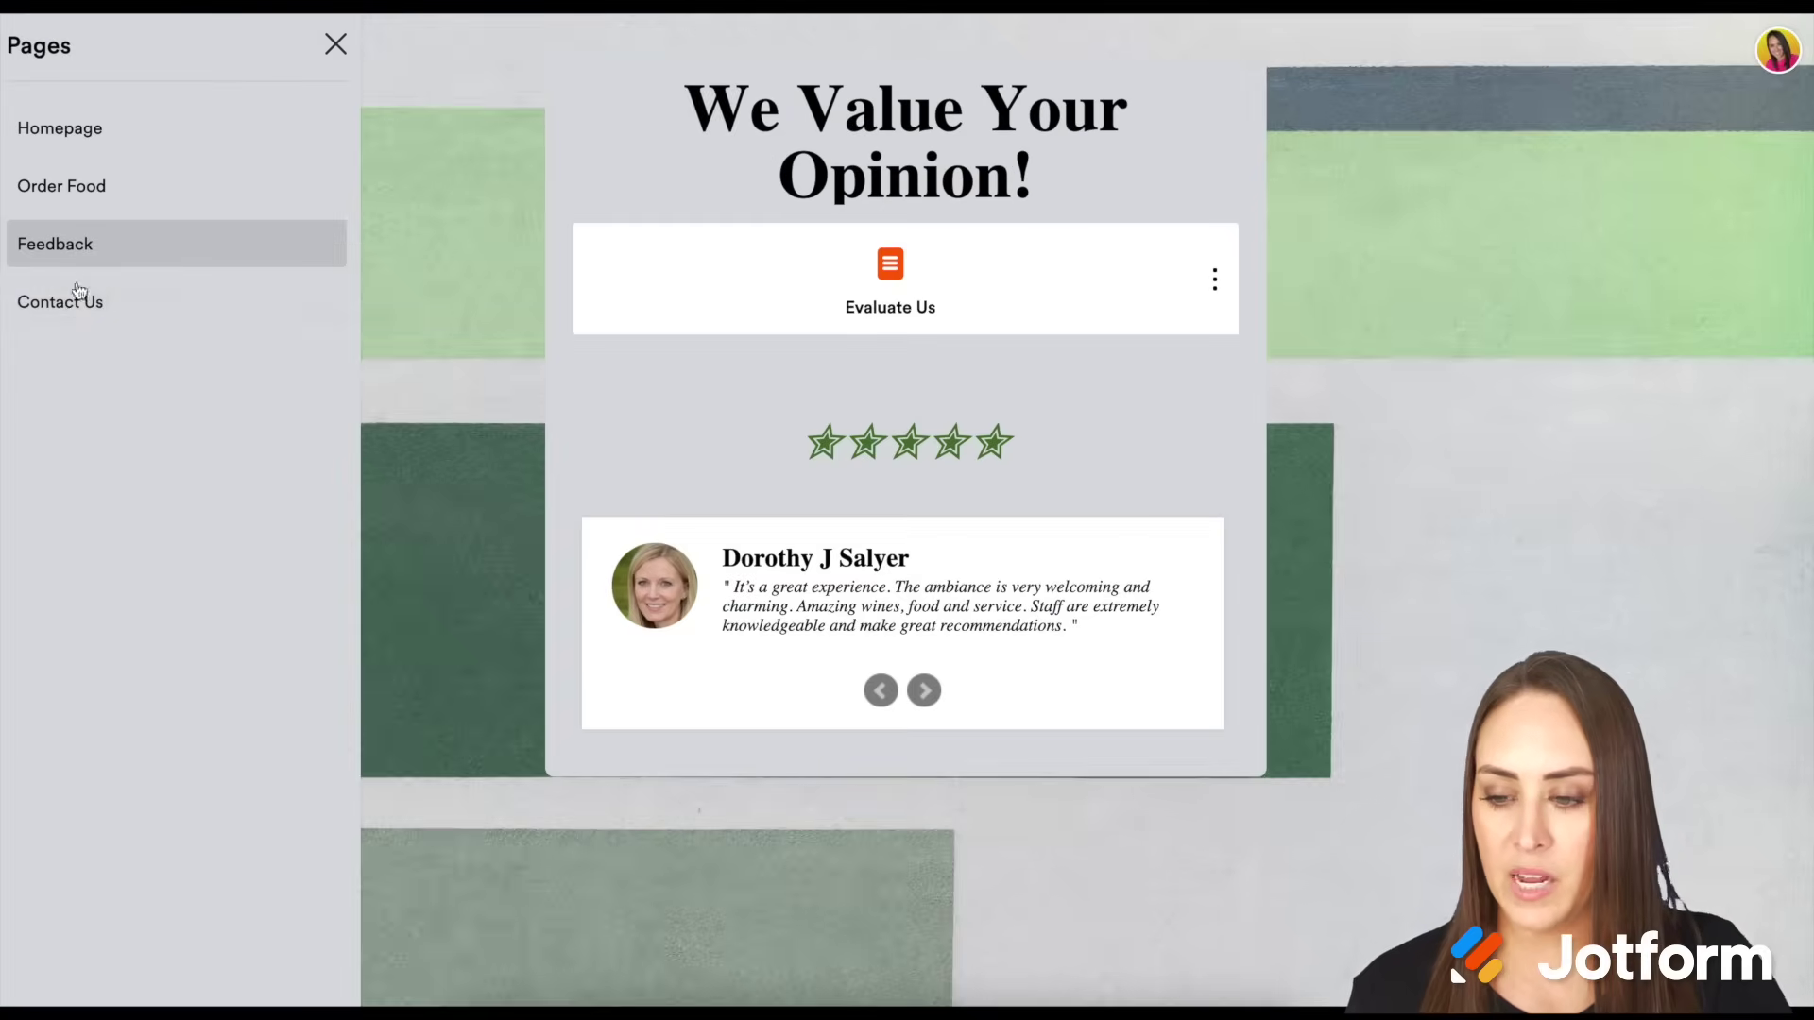
{"action": "left_click", "coordinate": [69, 305]}
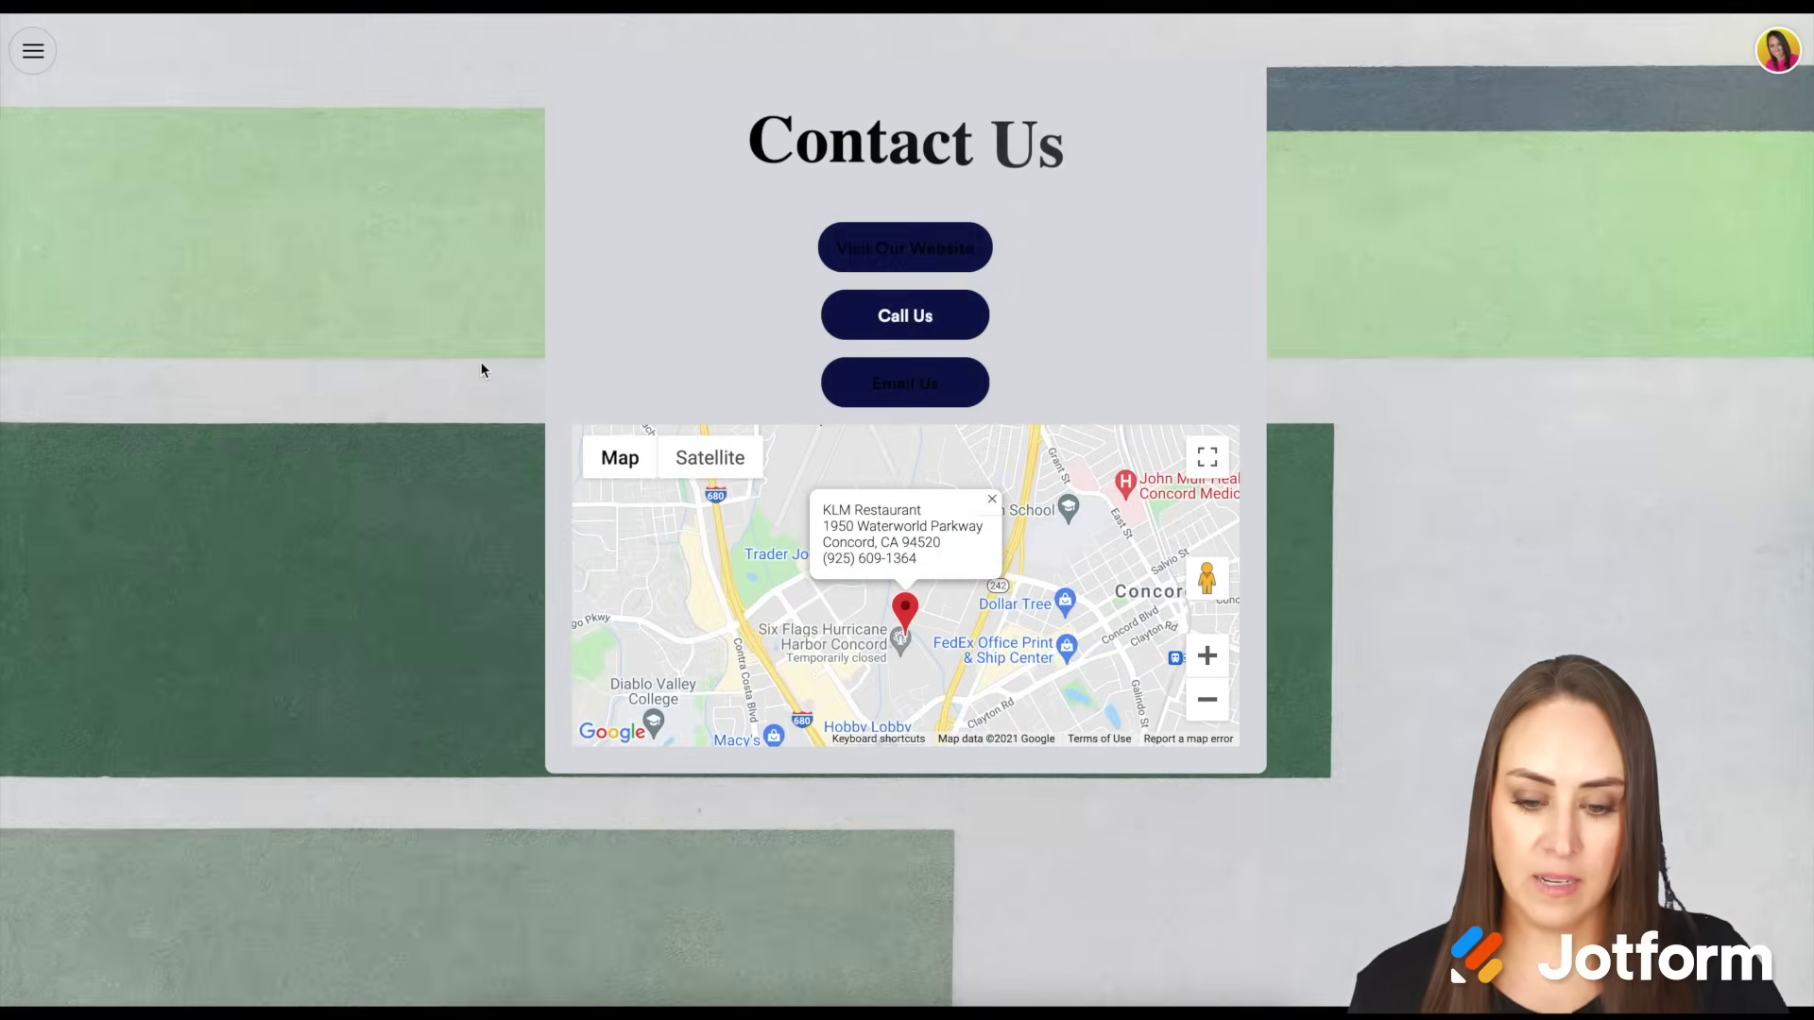